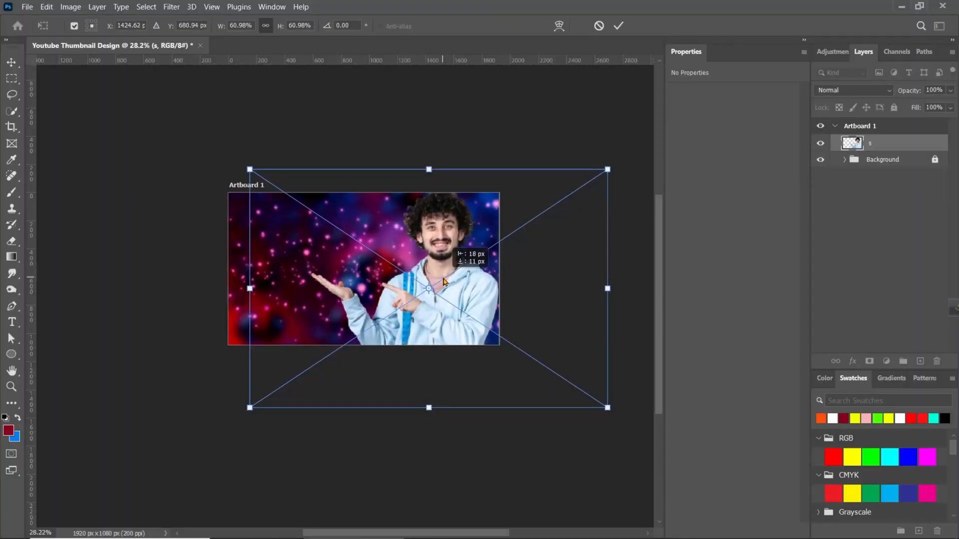
Step: Confirm the placement of the man's cut-out and position the wooden signboard image over the left part of the artboard
{"action": "key", "text": "Return"}
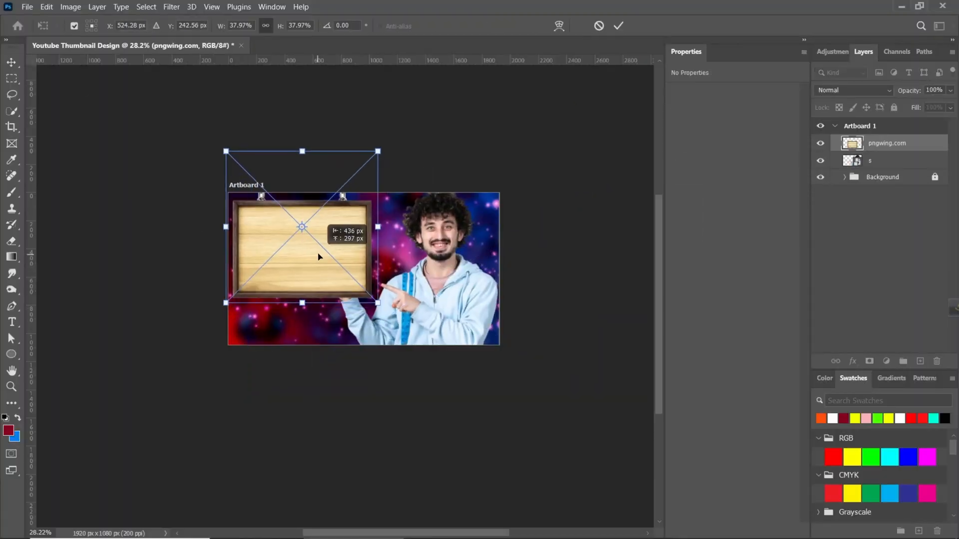
{"action": "left_click_drag", "start_coordinate": [410, 286], "coordinate": [413, 296]}
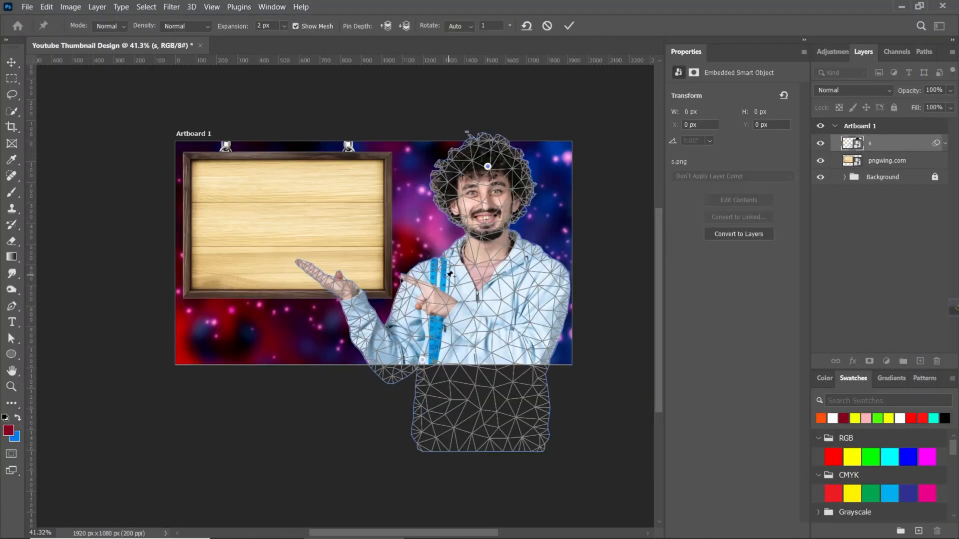
Step: Pin the man's figure with Puppet Warp and lower his open hand to the signboard's bottom edge
{"action": "left_click", "coordinate": [443, 282]}
{"action": "left_click", "coordinate": [353, 299]}
{"action": "mouse_move", "coordinate": [319, 220]}
{"action": "left_mouse_down"}
{"action": "mouse_move", "coordinate": [332, 264]}
{"action": "mouse_move", "coordinate": [308, 291]}
{"action": "mouse_move", "coordinate": [330, 287]}
{"action": "left_mouse_up"}
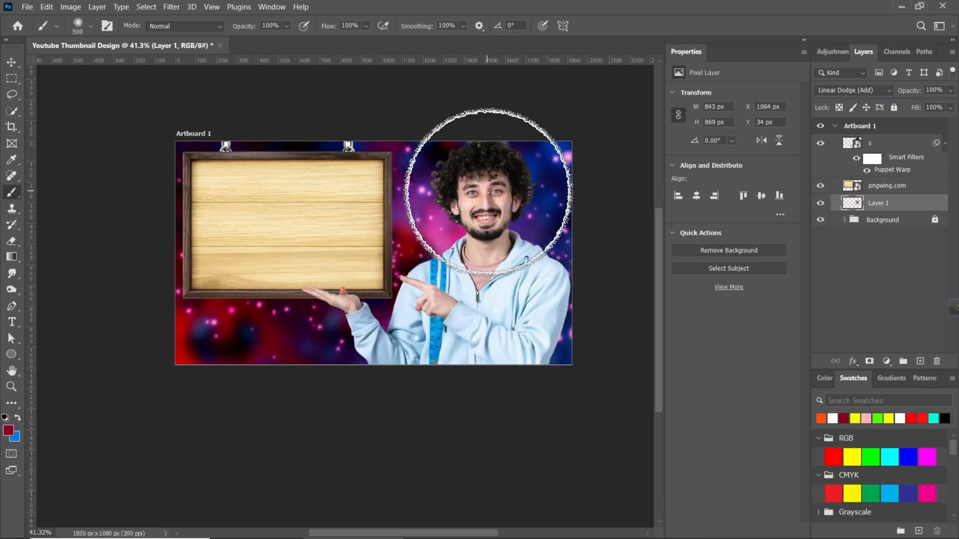
Step: Paint a soft dark red glow behind the man on Layer 1 and change the foreground color to light pink
{"action": "mouse_move", "coordinate": [489, 191]}
{"action": "left_mouse_down"}
{"action": "mouse_move", "coordinate": [550, 343]}
{"action": "mouse_move", "coordinate": [403, 320]}
{"action": "mouse_move", "coordinate": [514, 274]}
{"action": "mouse_move", "coordinate": [466, 330]}
{"action": "mouse_move", "coordinate": [502, 225]}
{"action": "left_mouse_up"}
{"action": "left_click", "coordinate": [8, 431]}
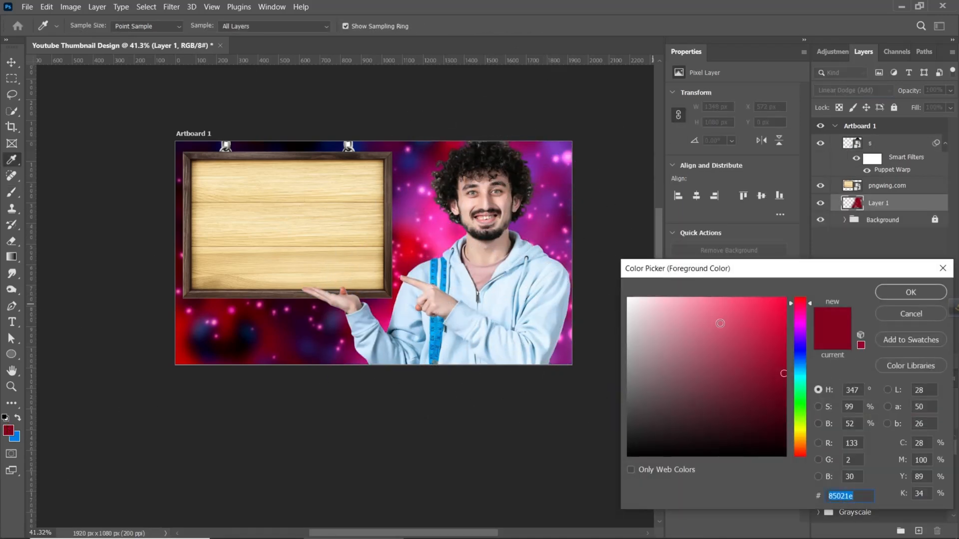
{"action": "left_click_drag", "start_coordinate": [720, 324], "coordinate": [665, 303]}
{"action": "left_click", "coordinate": [899, 294]}
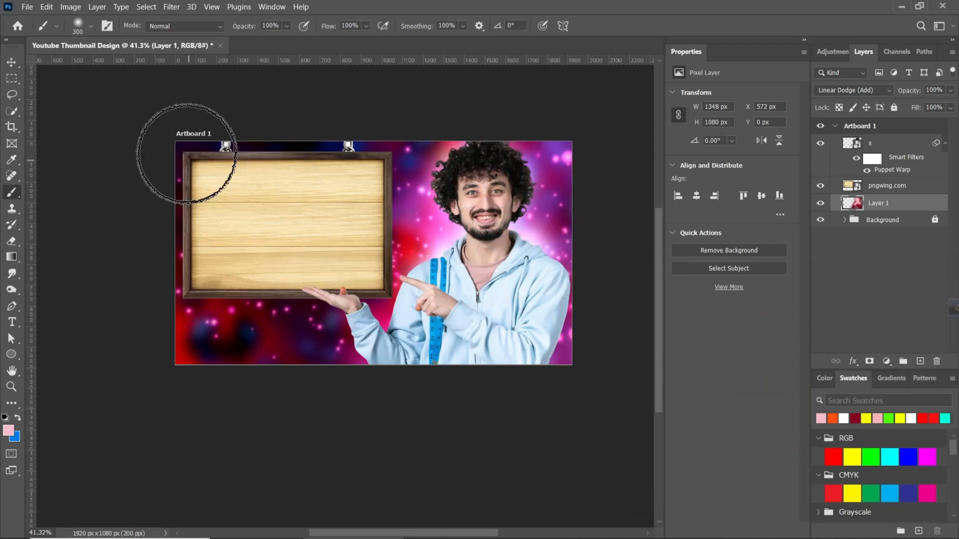
{"action": "left_click", "coordinate": [11, 62]}
{"action": "left_click", "coordinate": [879, 143]}
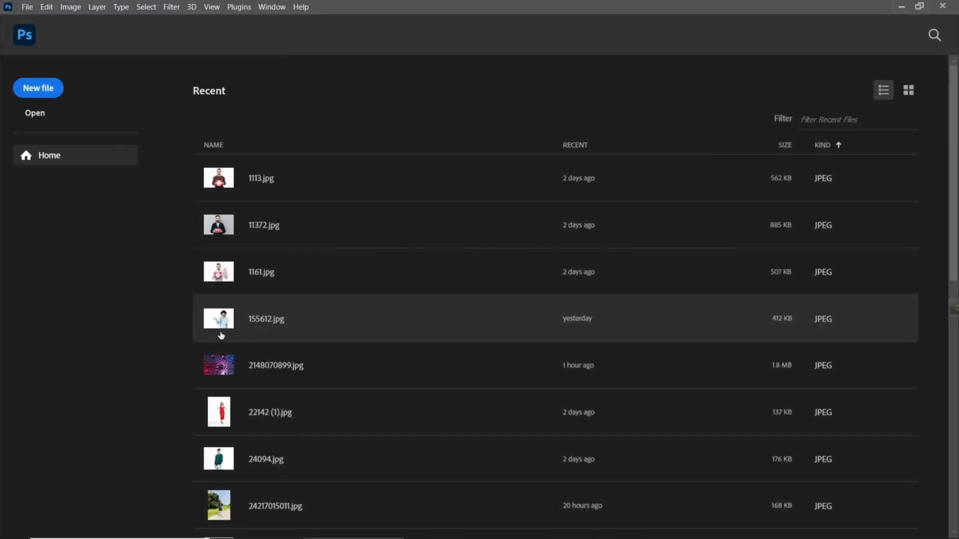
Step: Start a new document and name it Youtube Thumbnail Design
{"action": "left_click", "coordinate": [36, 88]}
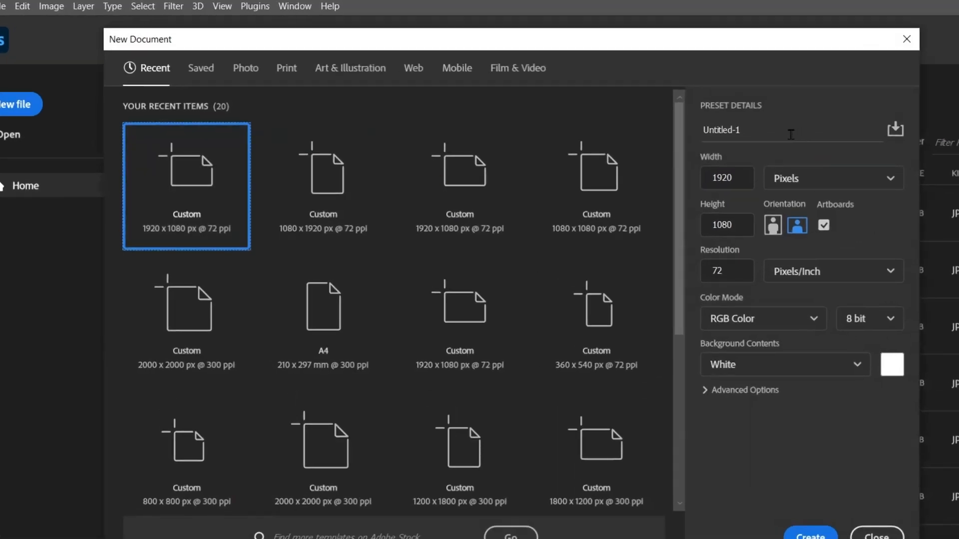
{"action": "left_click", "coordinate": [791, 134]}
{"action": "type", "text": "Yo"}
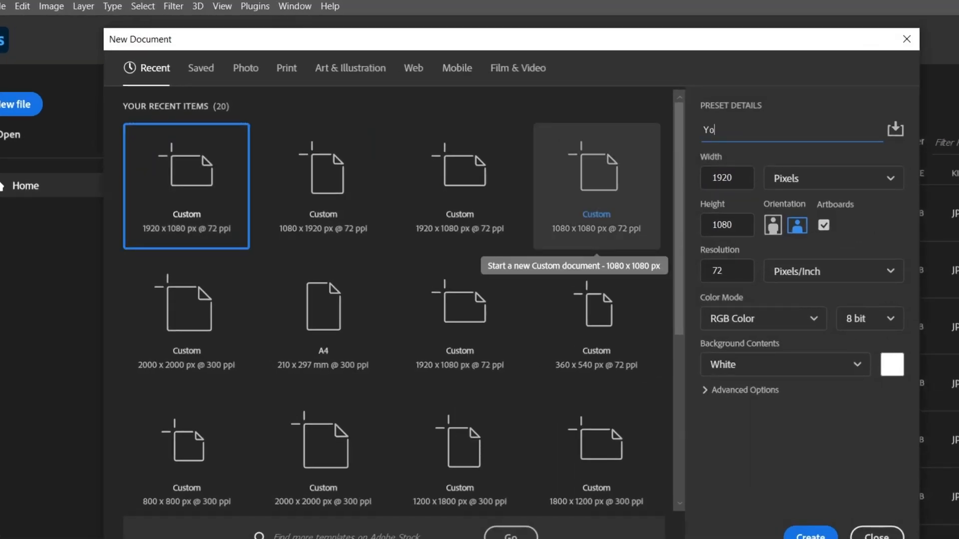
{"action": "type", "text": "utube Thumbnail Design"}
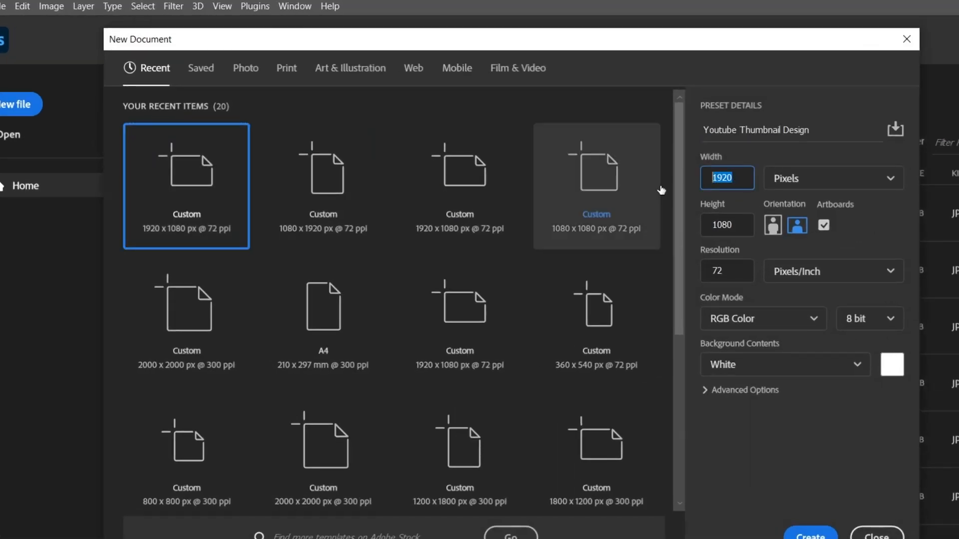
Step: Set the resolution to 200 pixels/inch, keep RGB Color, and create the 1920 x 1080 px document
{"action": "left_click", "coordinate": [703, 232]}
{"action": "left_click", "coordinate": [718, 271]}
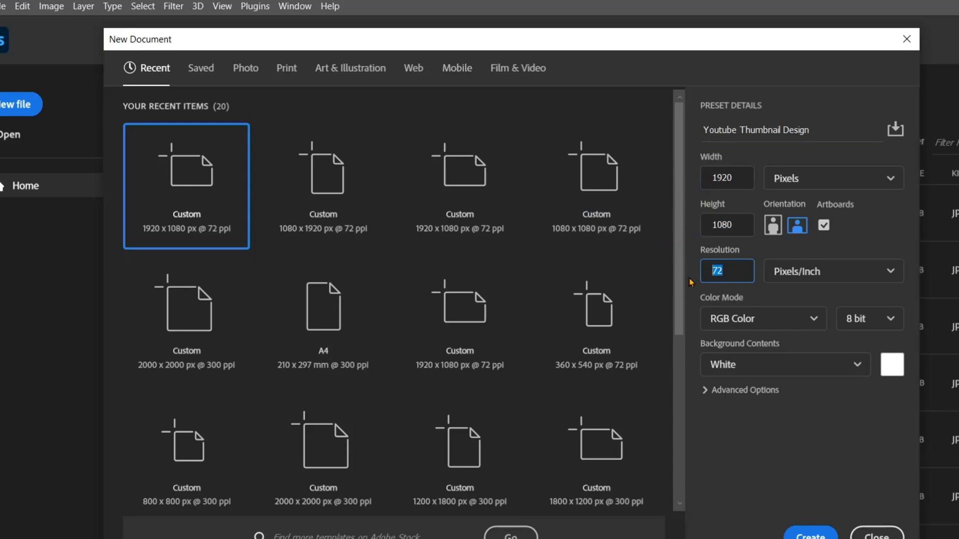
{"action": "type", "text": "200"}
{"action": "left_click", "coordinate": [707, 322]}
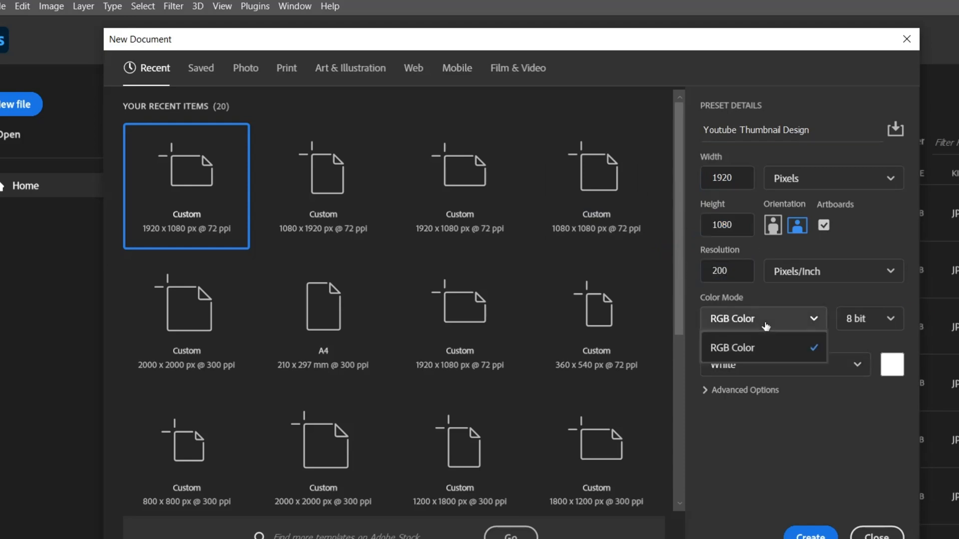
{"action": "left_click", "coordinate": [705, 322]}
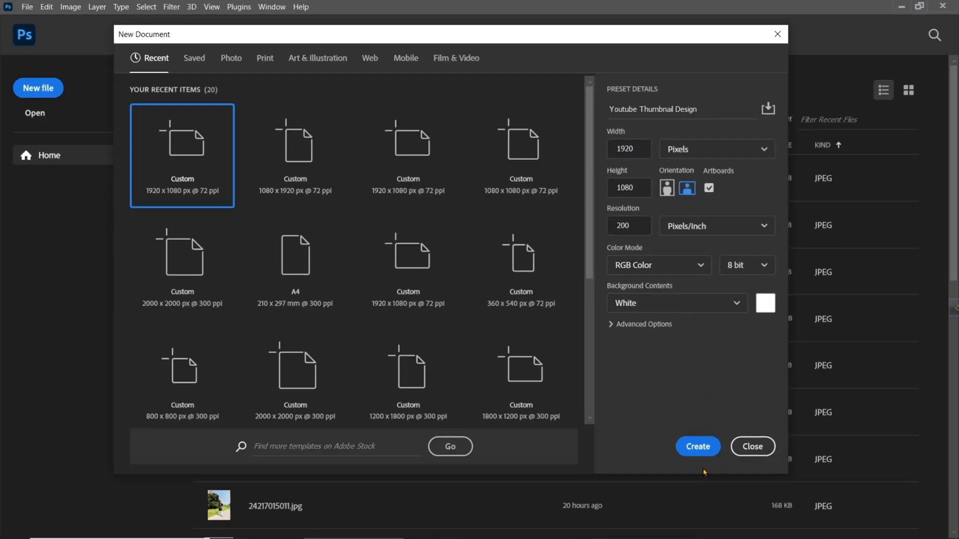
{"action": "left_click", "coordinate": [696, 447]}
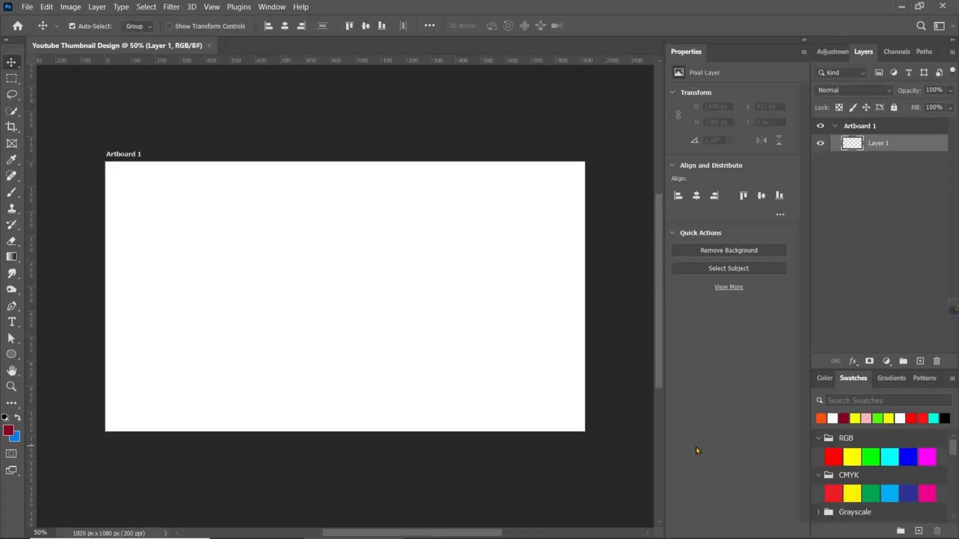
Step: Place the image 2148070899.jpg as an embedded object on the artboard
{"action": "scroll", "coordinate": [411, 260], "scroll_direction": "up", "scroll_amount": 1}
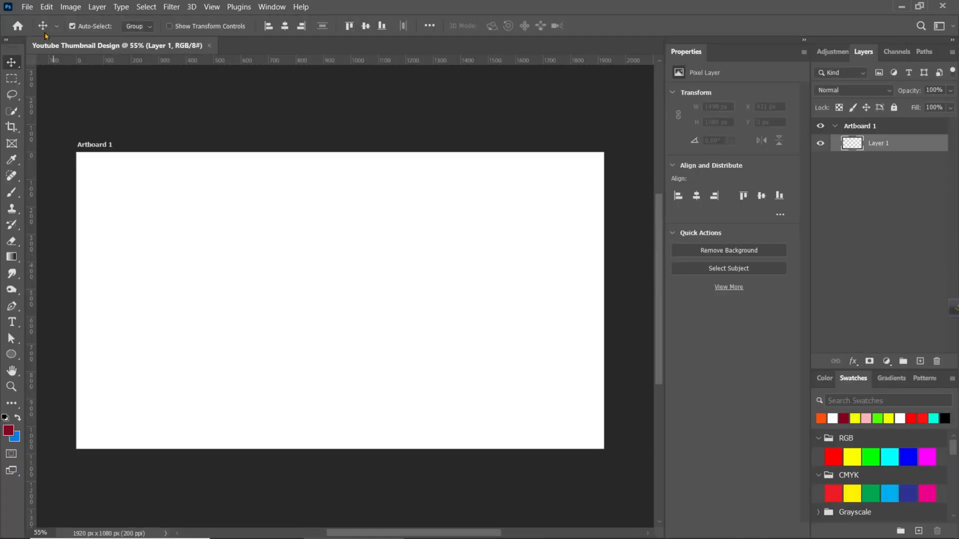
{"action": "left_click", "coordinate": [27, 6]}
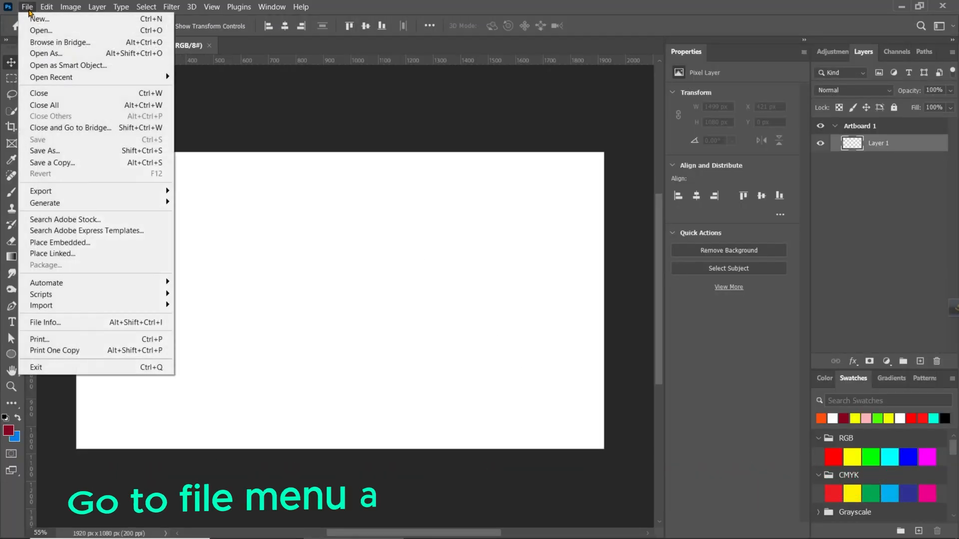
{"action": "left_click", "coordinate": [79, 242]}
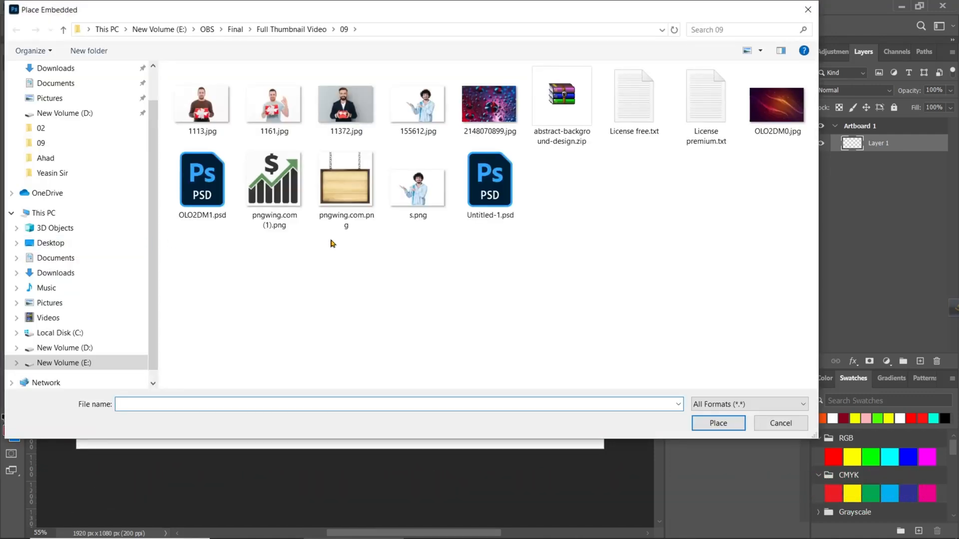
{"action": "left_click", "coordinate": [491, 98]}
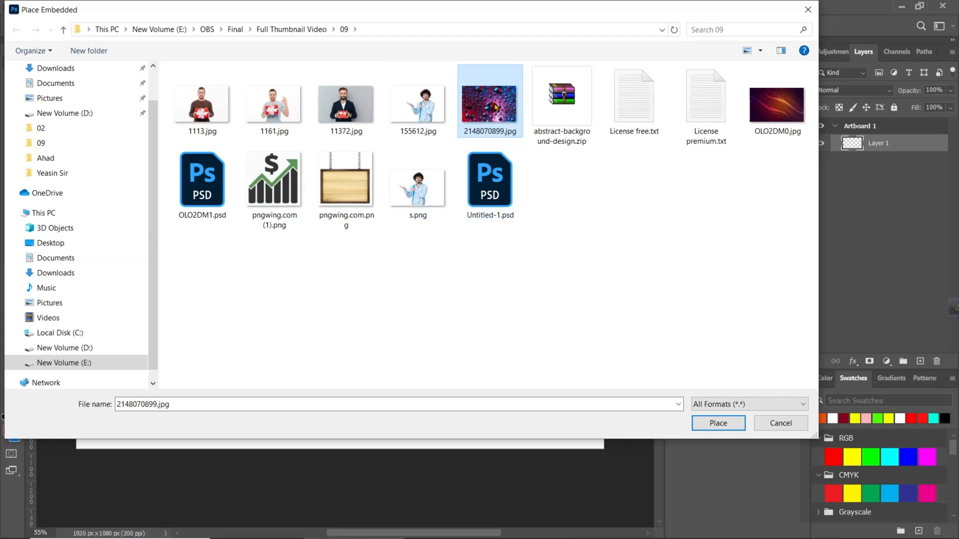
{"action": "left_click", "coordinate": [711, 428]}
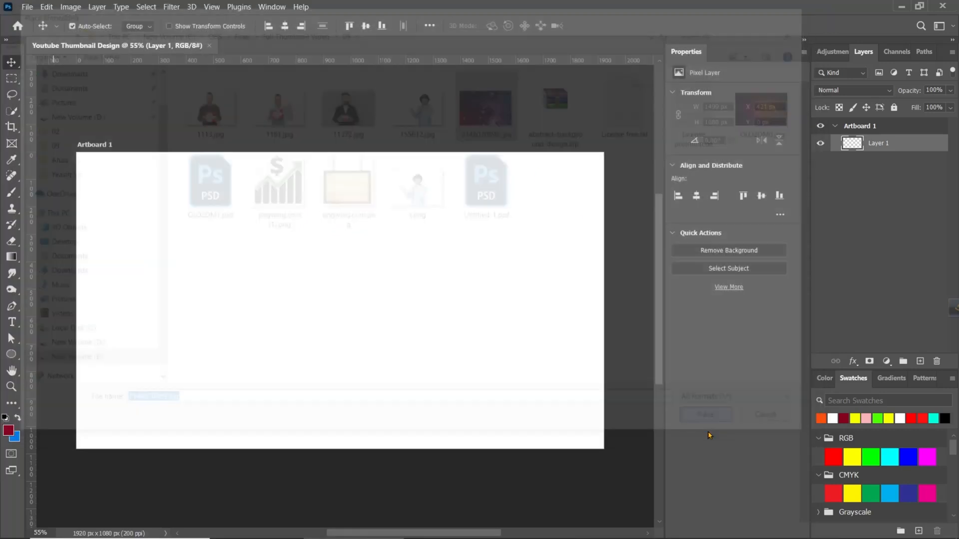
Step: Scale the placed droplet image to about 48% and reposition it to cover the whole artboard, committing the transform
{"action": "left_click_drag", "start_coordinate": [565, 300], "coordinate": [612, 300]}
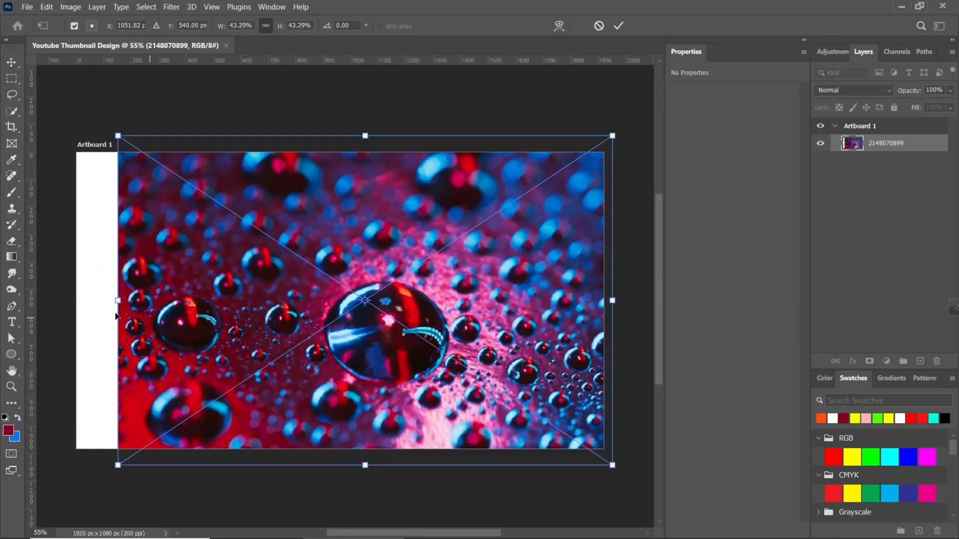
{"action": "left_click_drag", "start_coordinate": [118, 300], "coordinate": [60, 307]}
{"action": "left_click_drag", "start_coordinate": [334, 354], "coordinate": [333, 340]}
{"action": "left_click", "coordinate": [618, 26]}
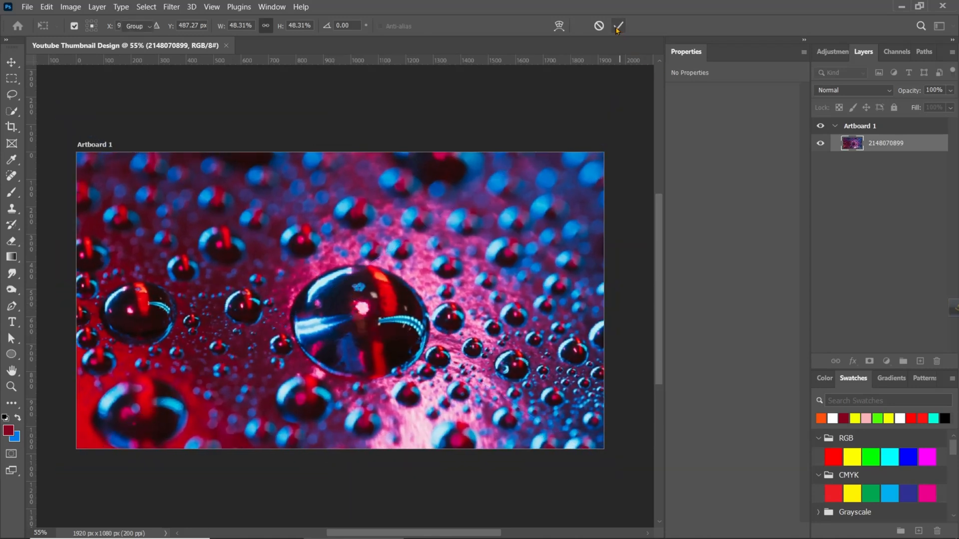
Step: Apply a Gaussian Blur with a 35-pixel radius to the droplet background image
{"action": "left_click", "coordinate": [171, 7]}
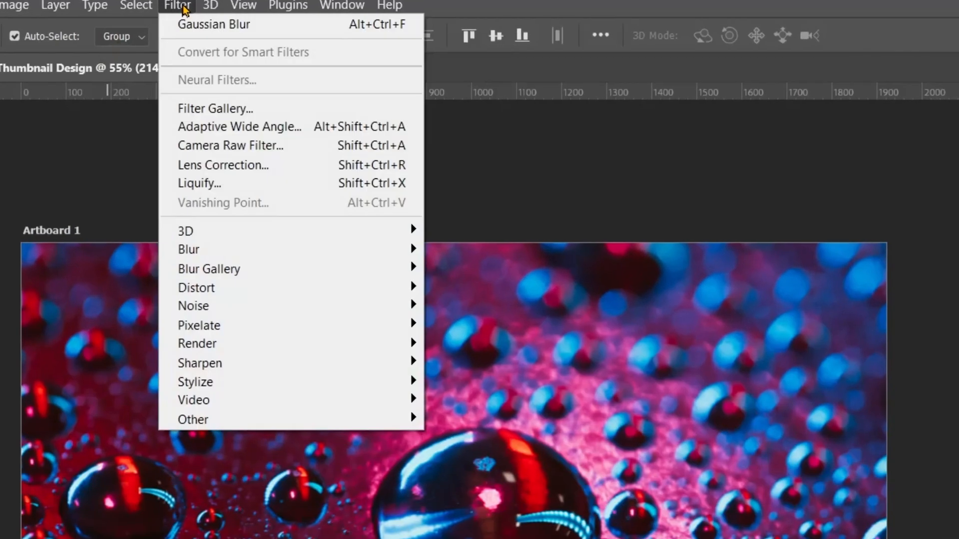
{"action": "mouse_move", "coordinate": [200, 158]}
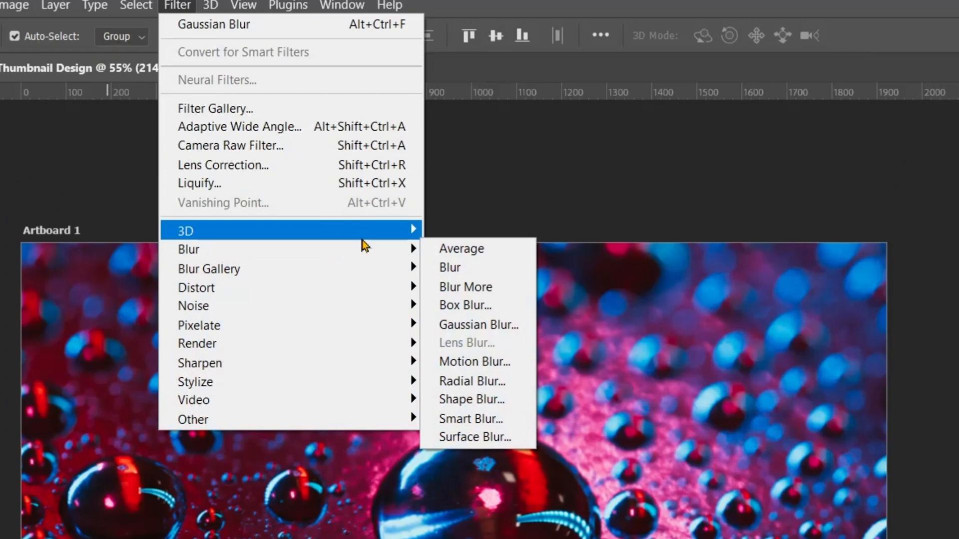
{"action": "left_click", "coordinate": [473, 325]}
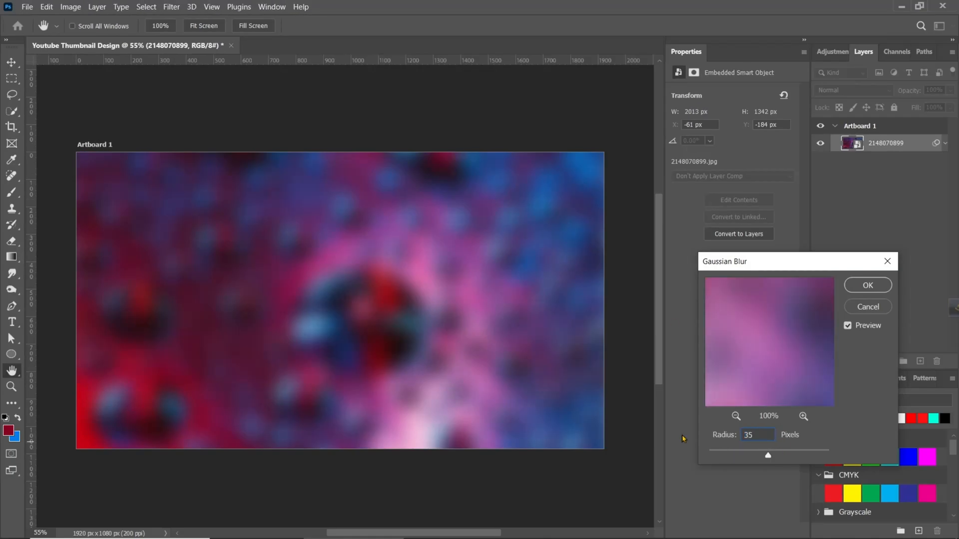
{"action": "left_click", "coordinate": [867, 286]}
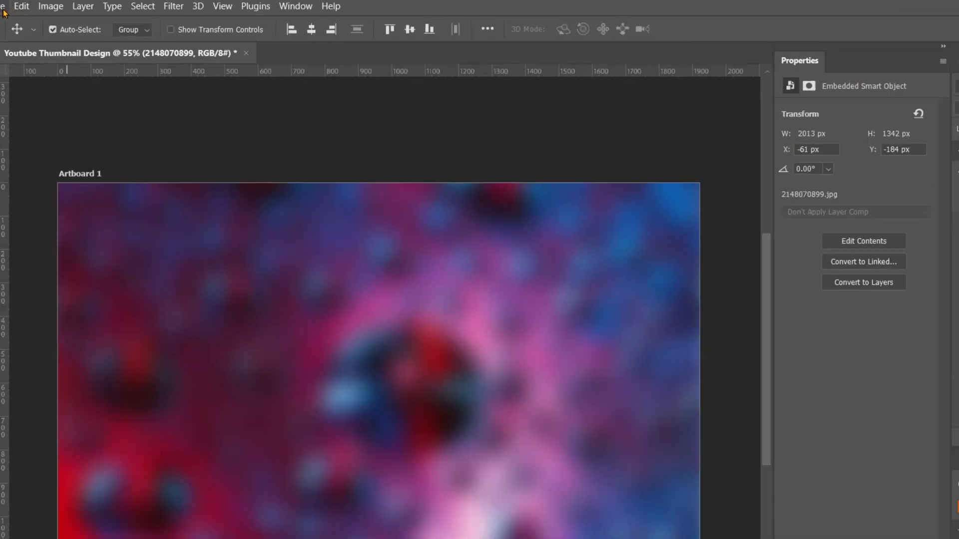
Step: Place Particle.jpg as an embedded object and scale it to about 162.5% to cover the artboard
{"action": "left_click", "coordinate": [27, 7]}
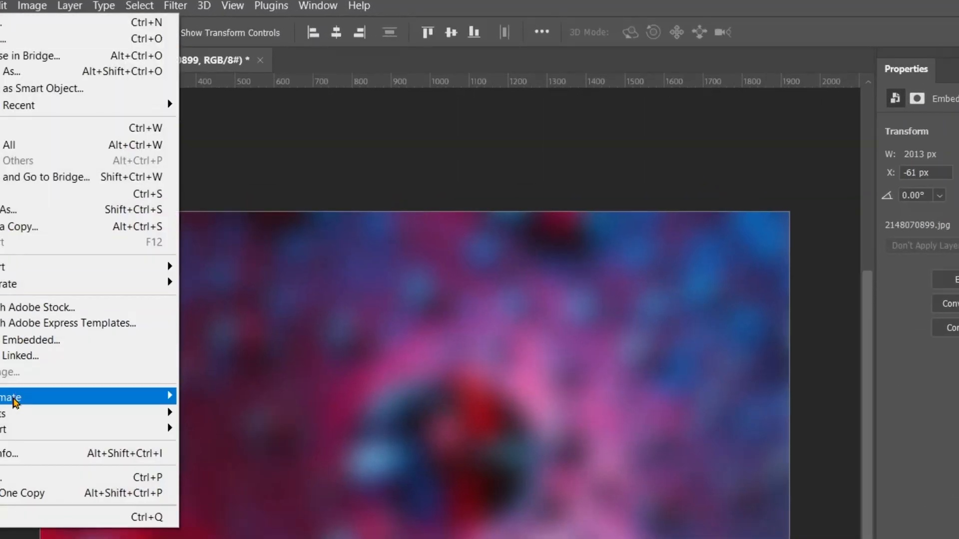
{"action": "left_click", "coordinate": [28, 341]}
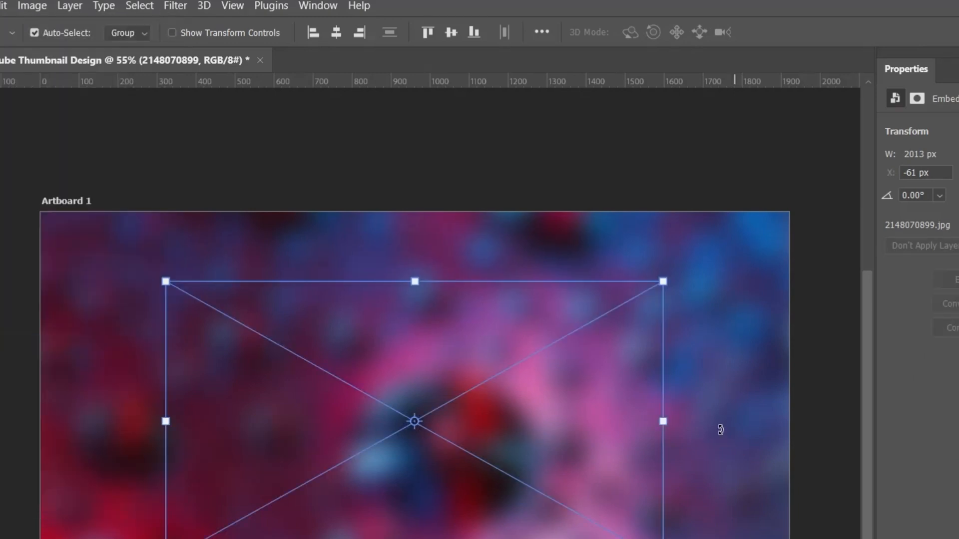
{"action": "left_click_drag", "start_coordinate": [664, 422], "coordinate": [832, 422]}
{"action": "left_click_drag", "start_coordinate": [166, 422], "coordinate": [22, 422]}
{"action": "left_click_drag", "start_coordinate": [415, 352], "coordinate": [408, 347]}
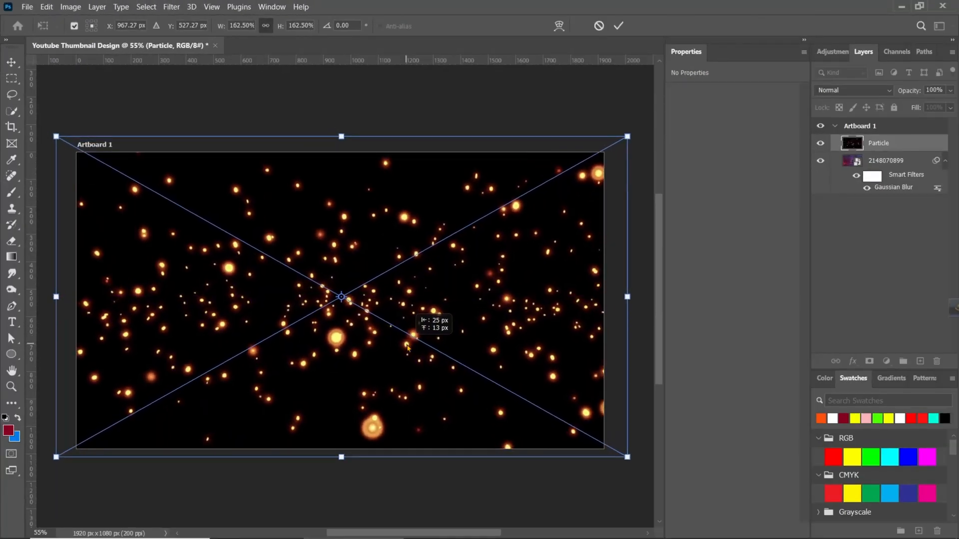
{"action": "left_click", "coordinate": [618, 26]}
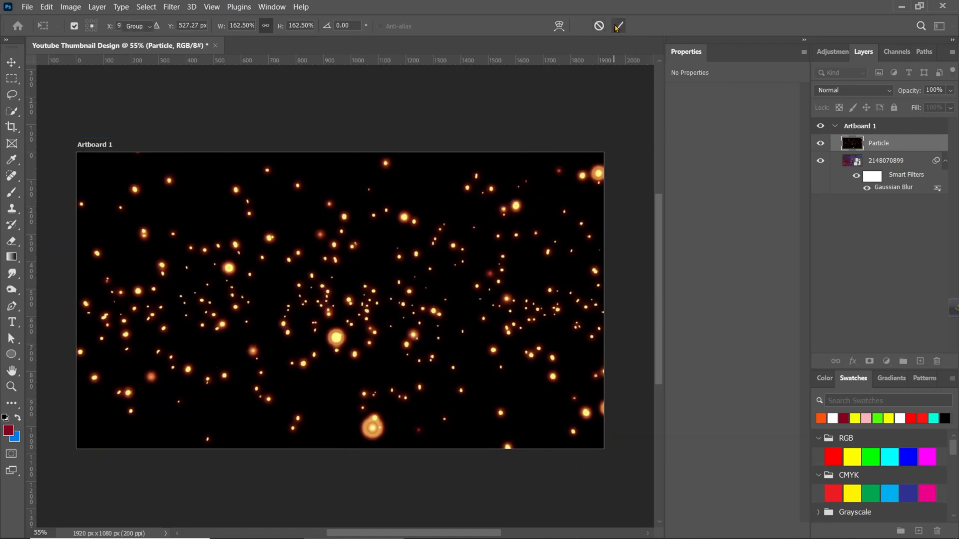
Step: Set the Particle layer's blend mode to Screen and apply a Gaussian Blur with a 3.8-pixel radius
{"action": "left_click", "coordinate": [854, 91]}
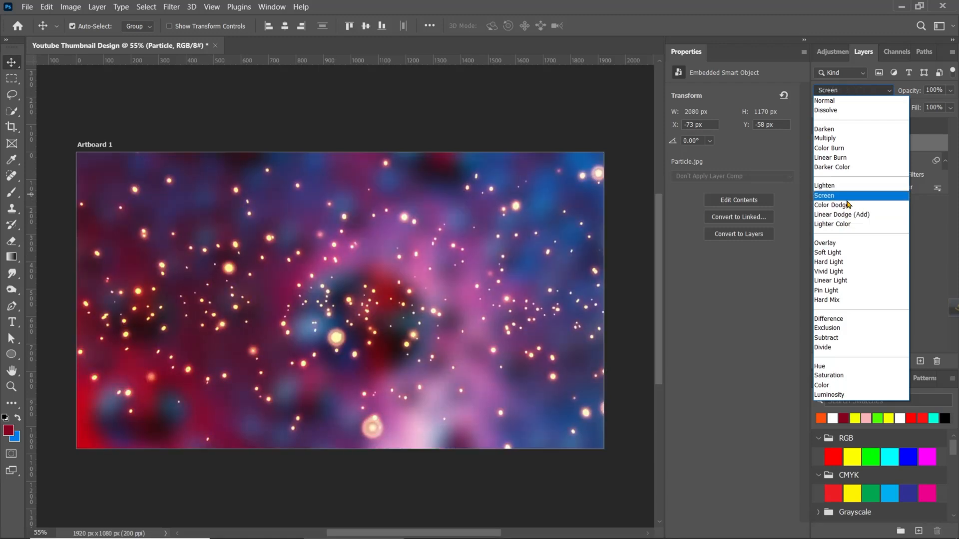
{"action": "left_click", "coordinate": [846, 200]}
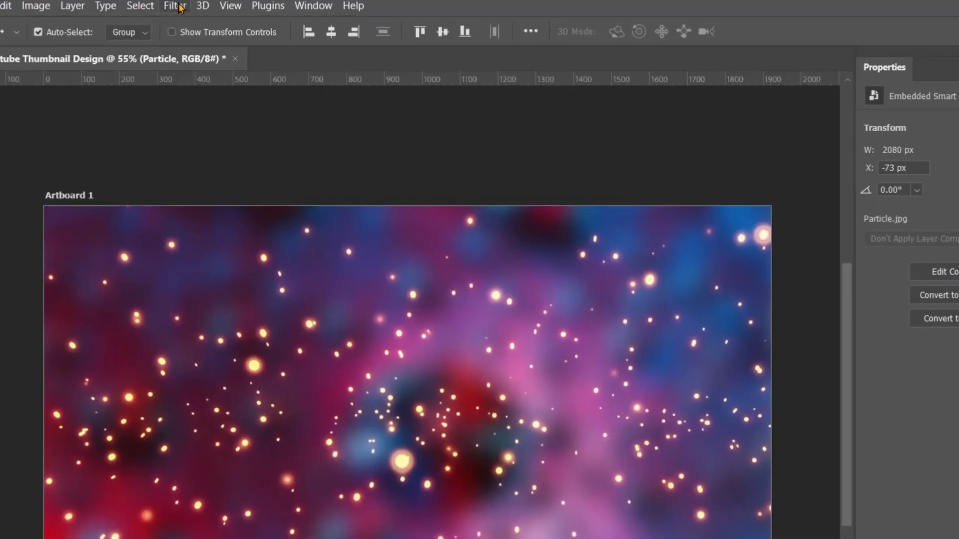
{"action": "left_click", "coordinate": [174, 8]}
{"action": "mouse_move", "coordinate": [278, 160]}
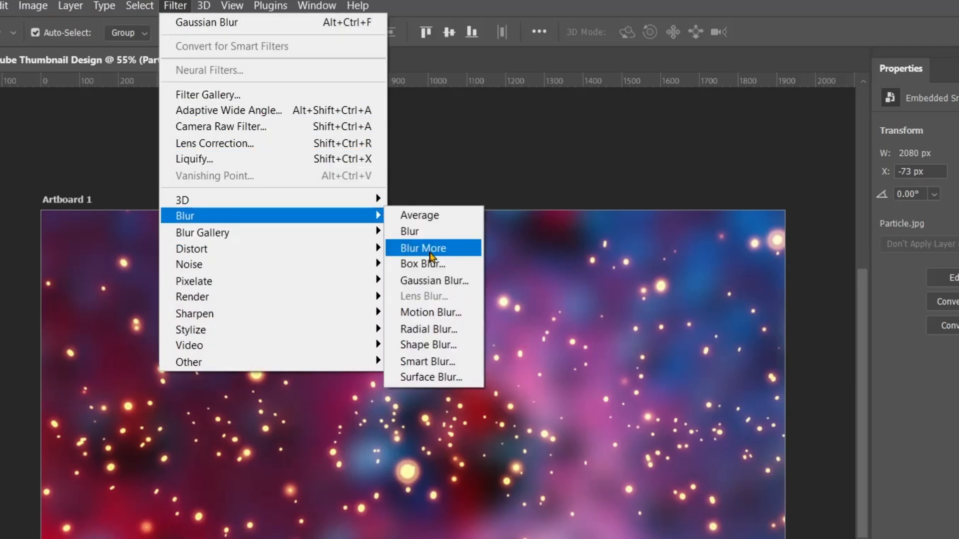
{"action": "left_click", "coordinate": [433, 281]}
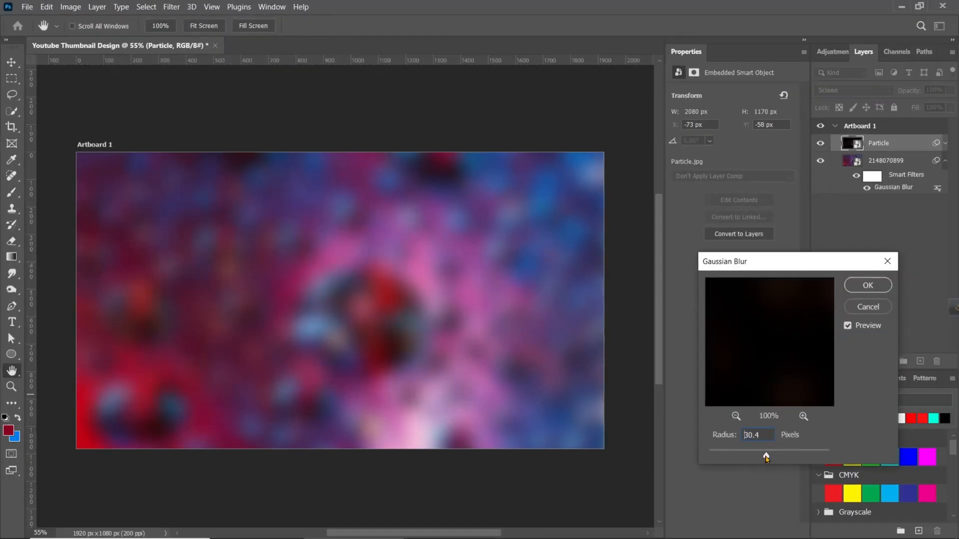
{"action": "left_click_drag", "start_coordinate": [767, 455], "coordinate": [734, 463]}
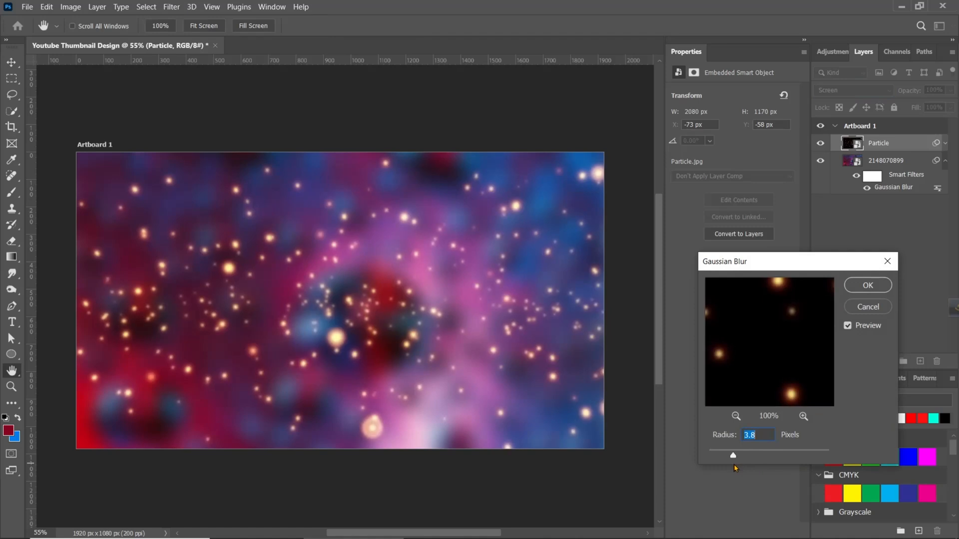
{"action": "left_click", "coordinate": [854, 289]}
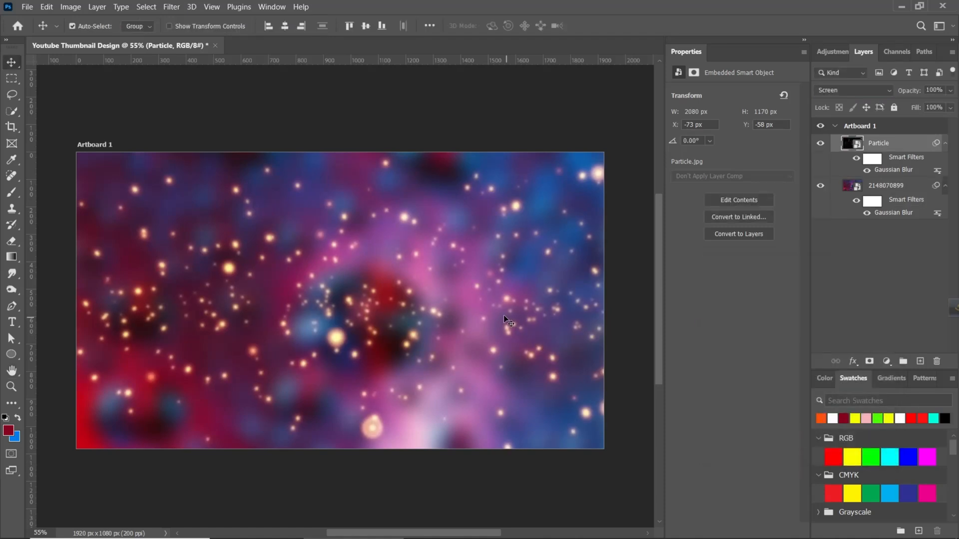
Step: Shift the Particle layer's hue to -65 with a Hue/Saturation adjustment, fine-tuning its saturation and lightness
{"action": "key", "text": "ctrl+u"}
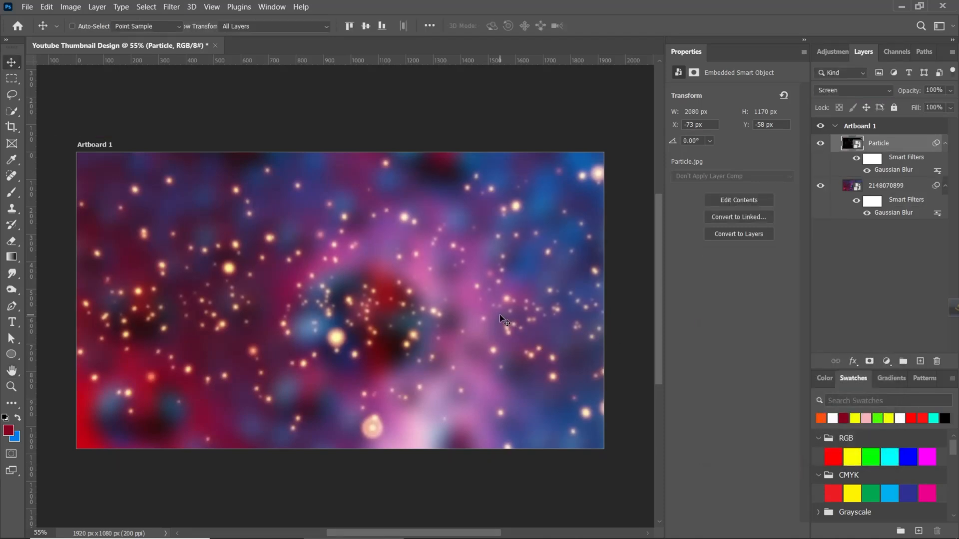
{"action": "left_click_drag", "start_coordinate": [433, 176], "coordinate": [412, 180]}
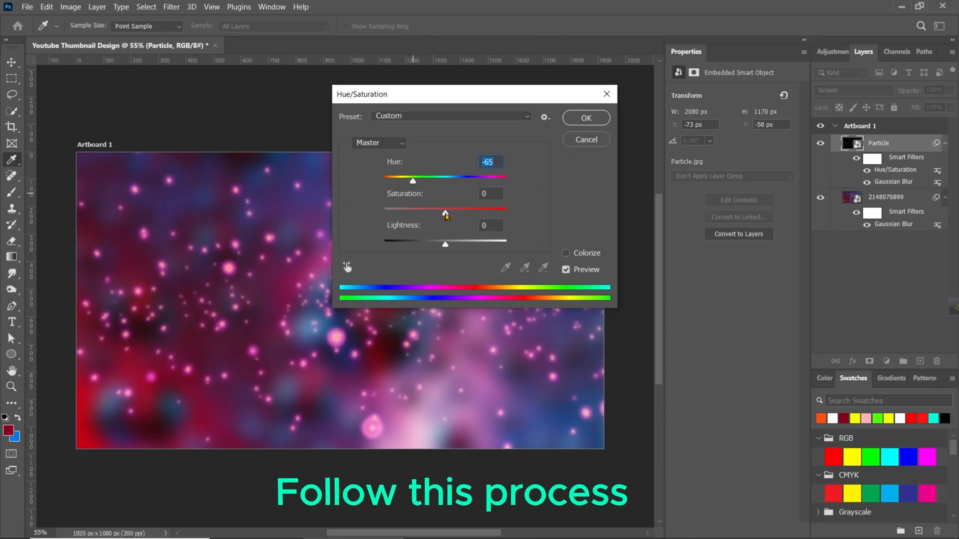
{"action": "left_click_drag", "start_coordinate": [445, 212], "coordinate": [432, 212]}
{"action": "mouse_move", "coordinate": [445, 245]}
{"action": "left_mouse_down"}
{"action": "mouse_move", "coordinate": [432, 246]}
{"action": "mouse_move", "coordinate": [447, 251]}
{"action": "left_mouse_up"}
{"action": "left_click", "coordinate": [586, 121]}
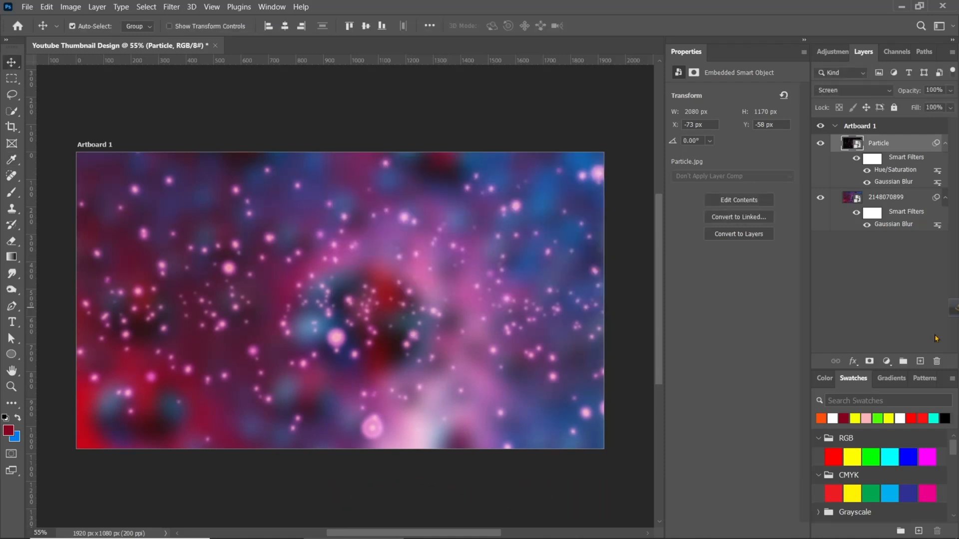
Step: Add a Levels adjustment layer above the Particle layer with input levels of 41, 0.91 and 244
{"action": "left_click", "coordinate": [887, 362]}
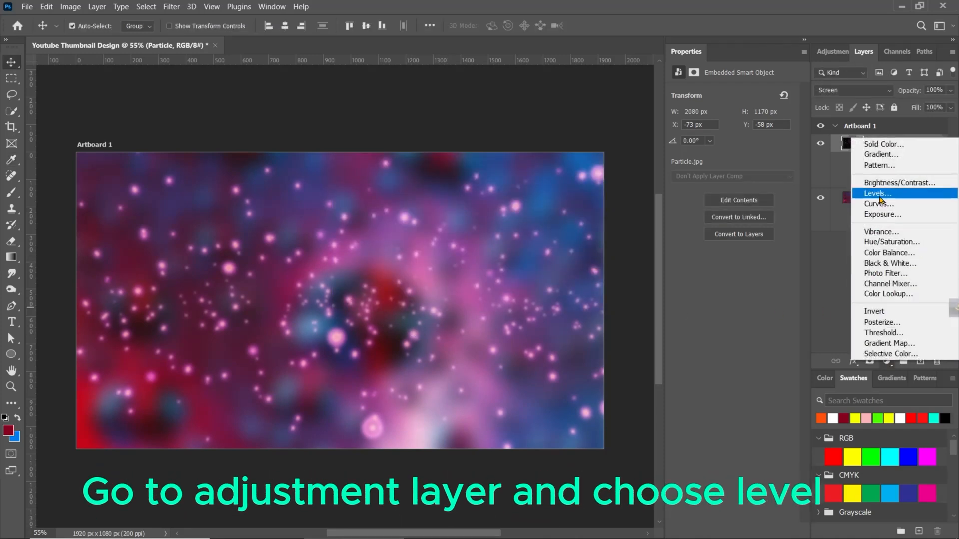
{"action": "left_click", "coordinate": [881, 198]}
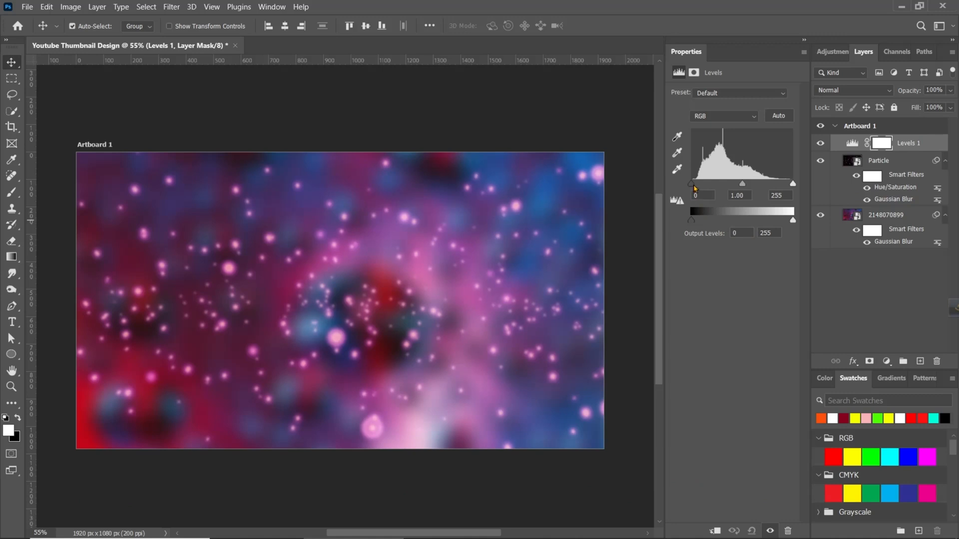
{"action": "left_click_drag", "start_coordinate": [694, 188], "coordinate": [710, 188]}
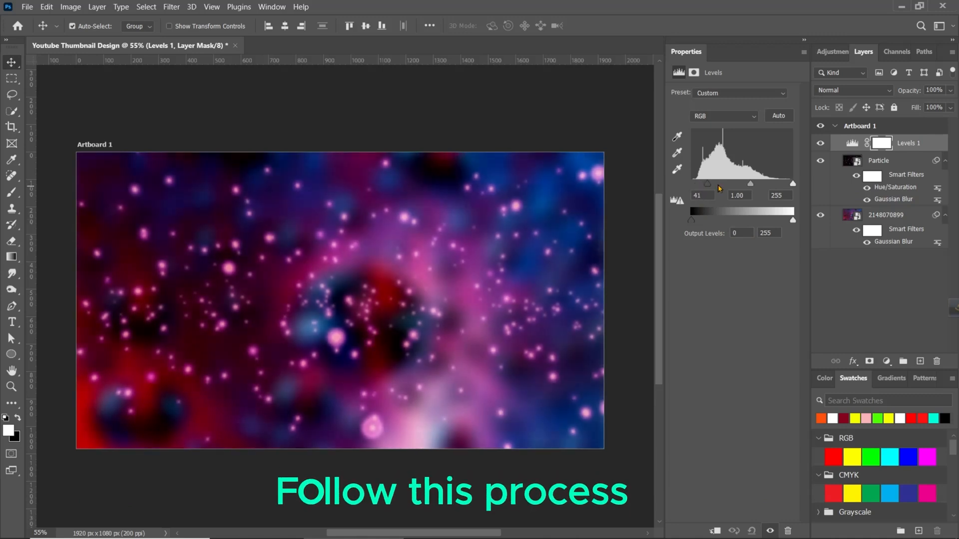
{"action": "left_click_drag", "start_coordinate": [793, 184], "coordinate": [751, 185]}
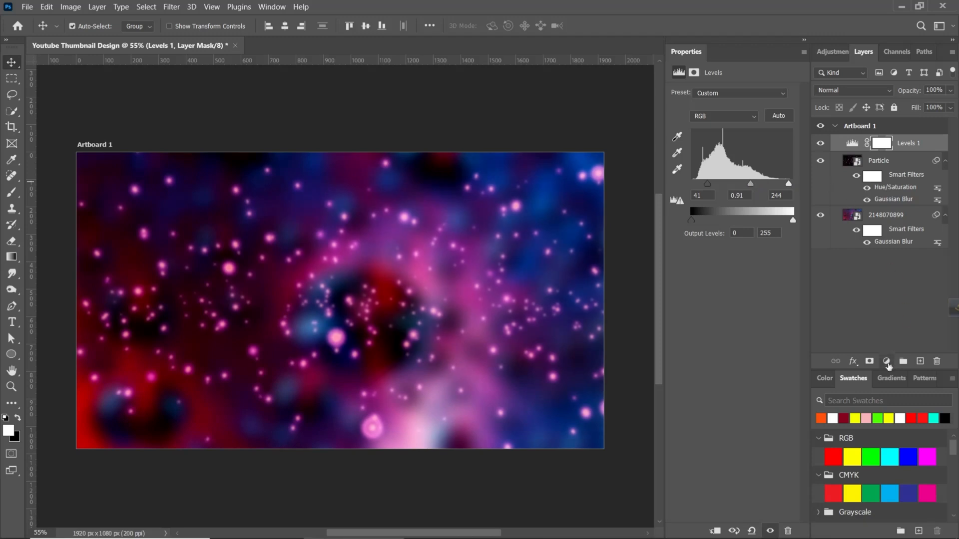
Step: Add a Brightness/Contrast adjustment layer above the Levels layer and fine-tune its brightness
{"action": "left_click", "coordinate": [888, 362]}
{"action": "left_click", "coordinate": [864, 187]}
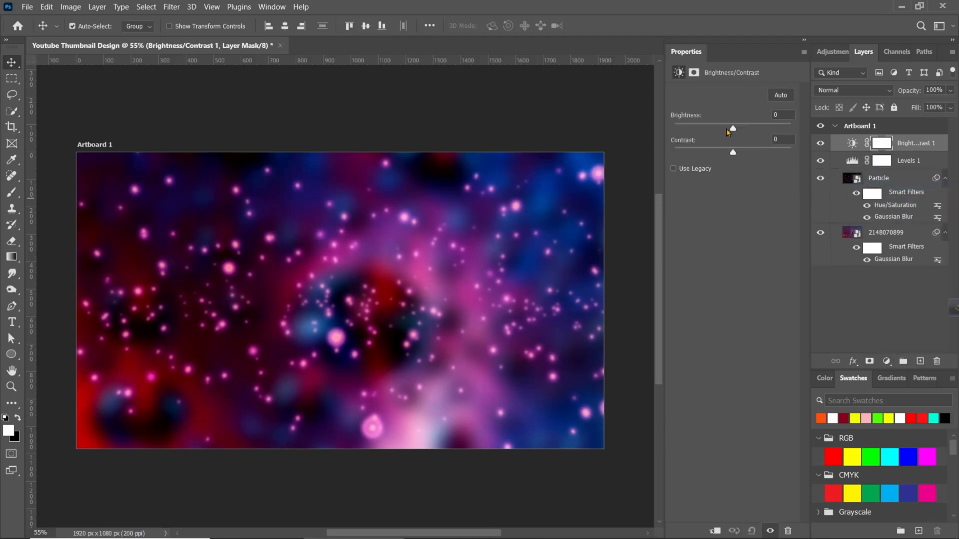
{"action": "mouse_move", "coordinate": [733, 129]}
{"action": "left_mouse_down"}
{"action": "mouse_move", "coordinate": [750, 129]}
{"action": "mouse_move", "coordinate": [734, 128]}
{"action": "left_mouse_up"}
Step: Group all the background image and adjustment layers, rename the group as Background and lock it
{"action": "left_click", "coordinate": [905, 235], "text": "shift"}
{"action": "key", "text": "ctrl+g"}
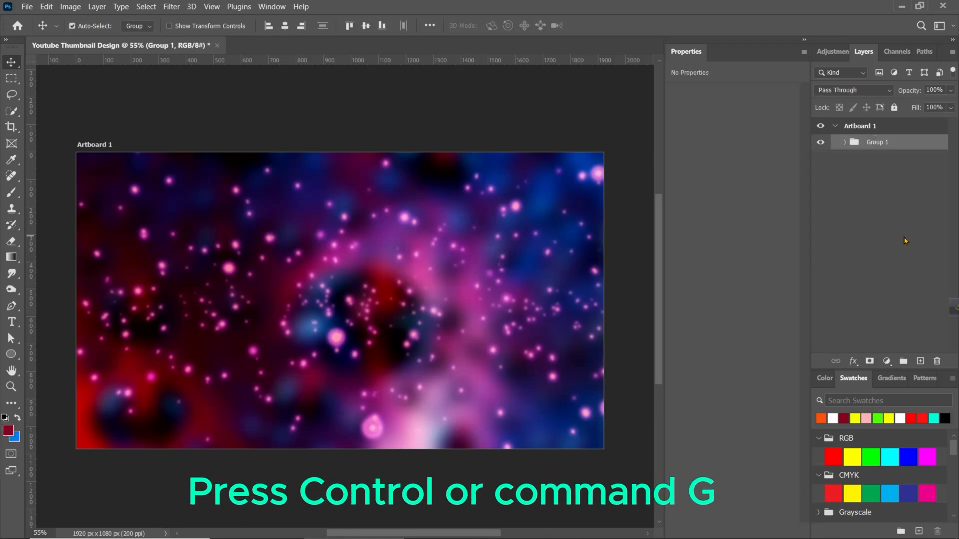
{"action": "double_click", "coordinate": [875, 142]}
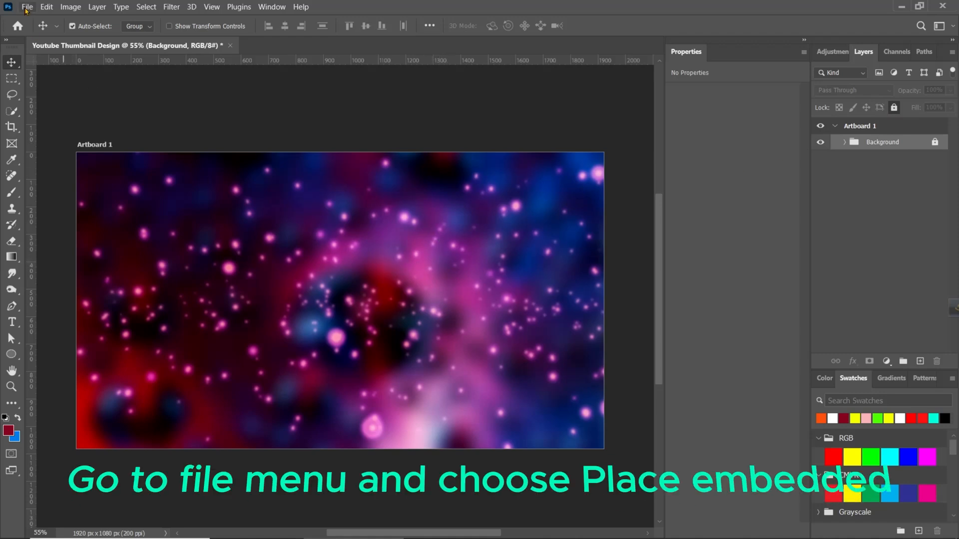
Step: Place the man's cut-out image s.png as an embedded object above the Background group
{"action": "left_click", "coordinate": [27, 6]}
{"action": "left_click", "coordinate": [59, 244]}
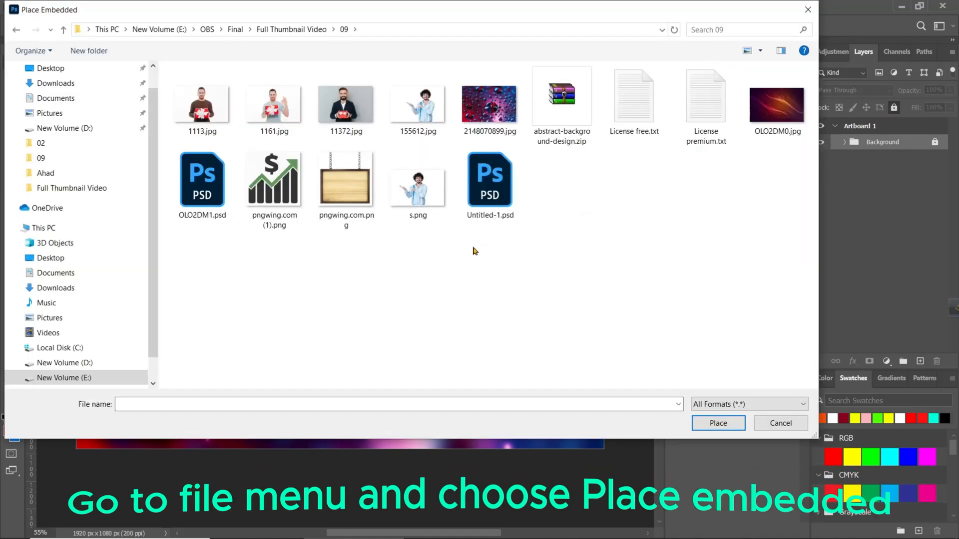
{"action": "left_click", "coordinate": [423, 201]}
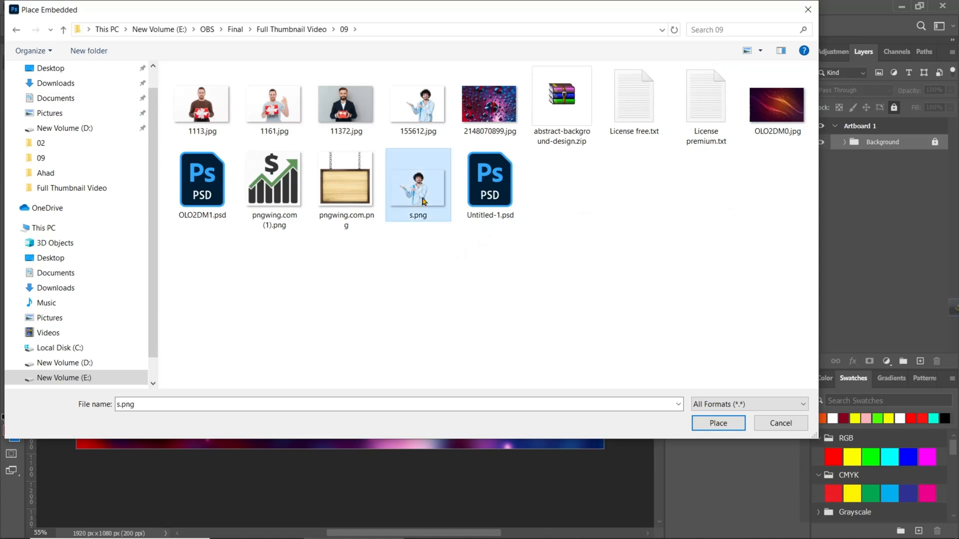
{"action": "left_click", "coordinate": [718, 423]}
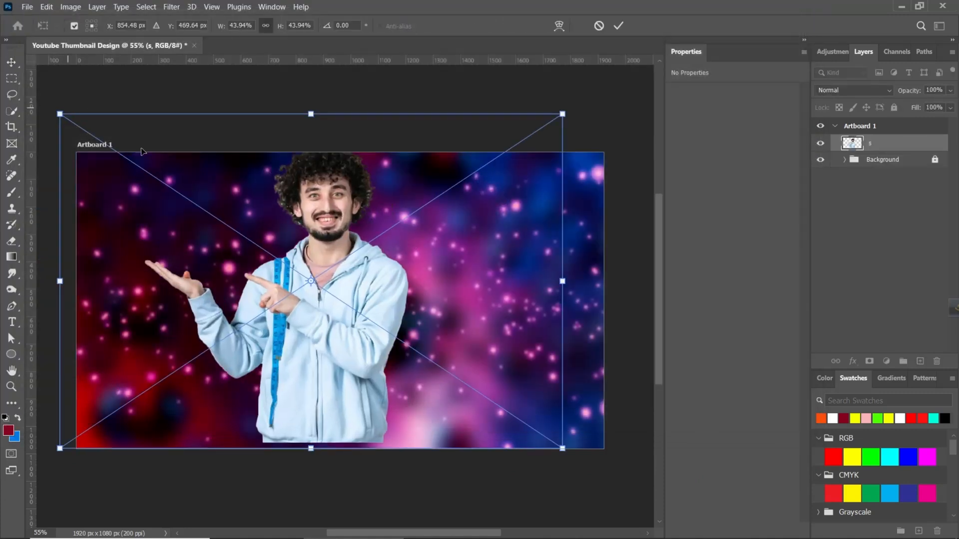
Step: Scale the man's cut-out to about 1331 x 1550 px, move it to the artboard's right side and commit the transform
{"action": "left_click_drag", "start_coordinate": [368, 319], "coordinate": [389, 357]}
{"action": "scroll", "coordinate": [389, 357], "scroll_direction": "down", "scroll_amount": 2}
{"action": "scroll", "coordinate": [389, 300], "scroll_direction": "down", "scroll_amount": 1}
{"action": "left_click_drag", "start_coordinate": [234, 162], "coordinate": [254, 175]}
{"action": "left_click_drag", "start_coordinate": [394, 293], "coordinate": [446, 283]}
{"action": "key", "text": "Return"}
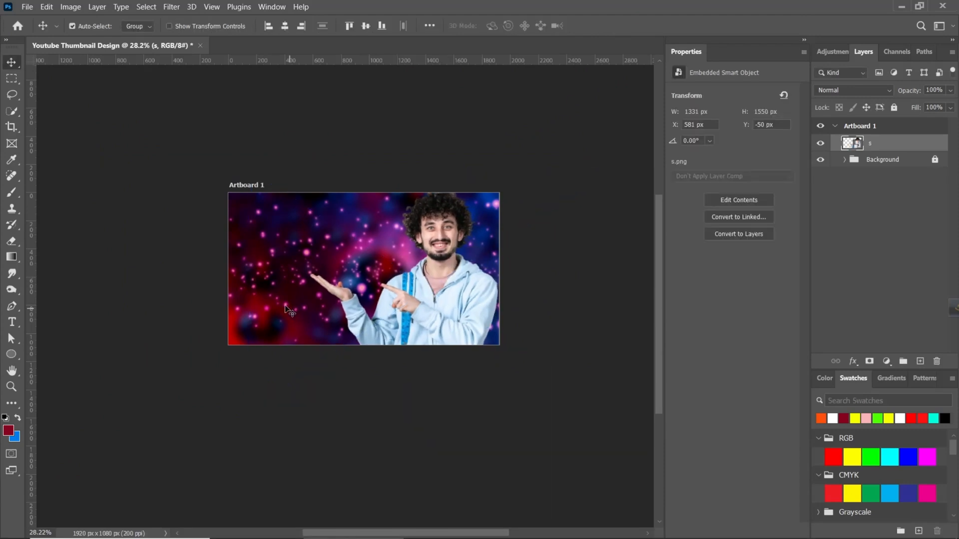
Step: Place the signboard image pngwing.com.png at about 39% in the artboard's upper left and order its layer below the man's layer
{"action": "left_click", "coordinate": [28, 7]}
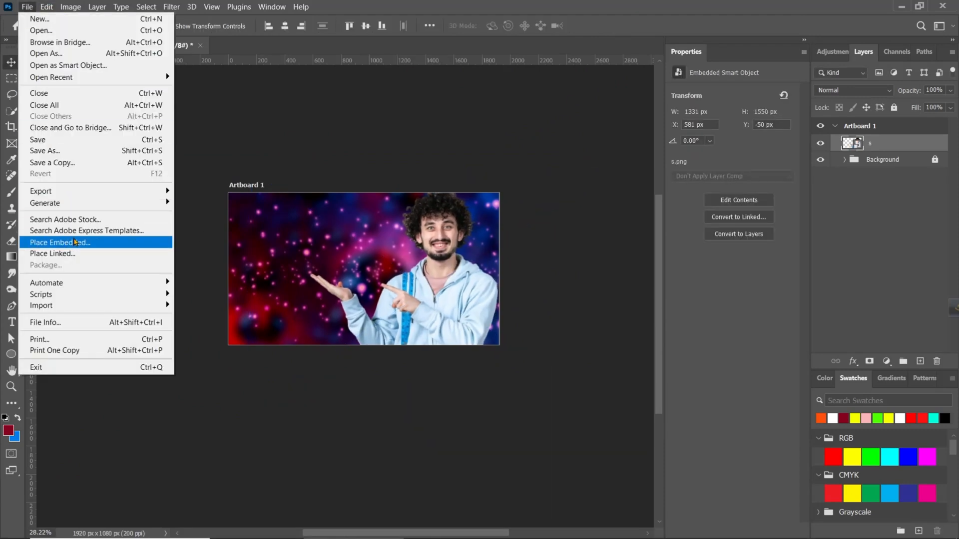
{"action": "left_click", "coordinate": [60, 242]}
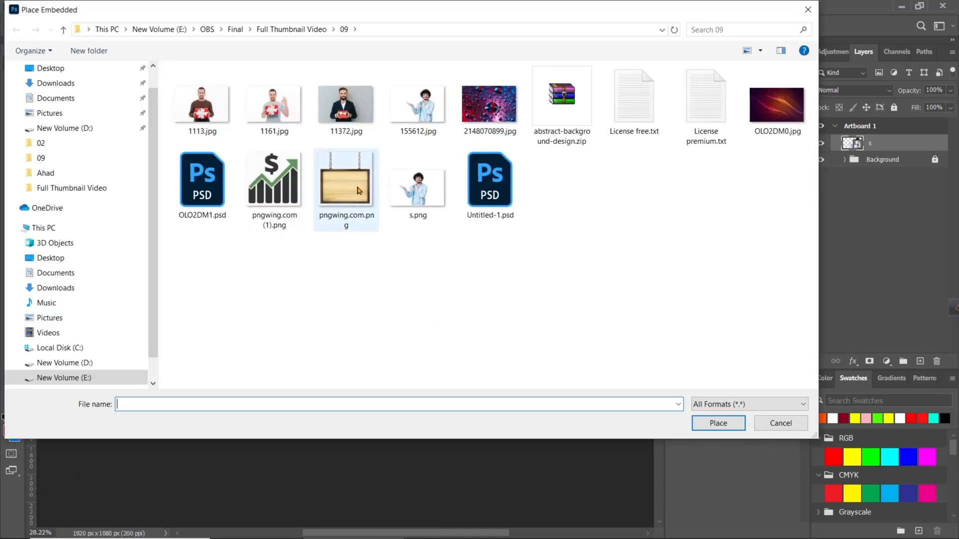
{"action": "left_click", "coordinate": [358, 189]}
{"action": "left_click", "coordinate": [727, 425]}
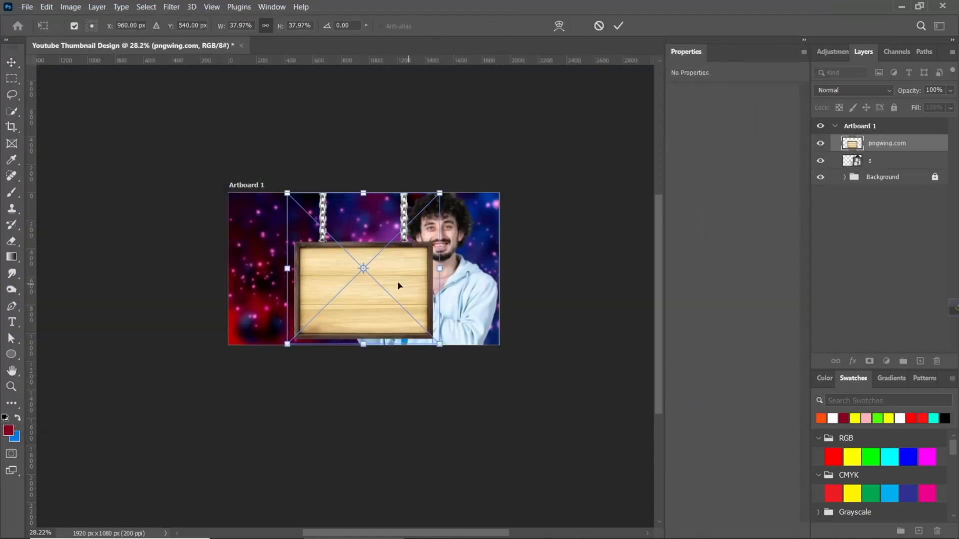
{"action": "mouse_move", "coordinate": [380, 300]}
{"action": "left_mouse_down"}
{"action": "mouse_move", "coordinate": [319, 257]}
{"action": "mouse_move", "coordinate": [384, 312]}
{"action": "left_mouse_up"}
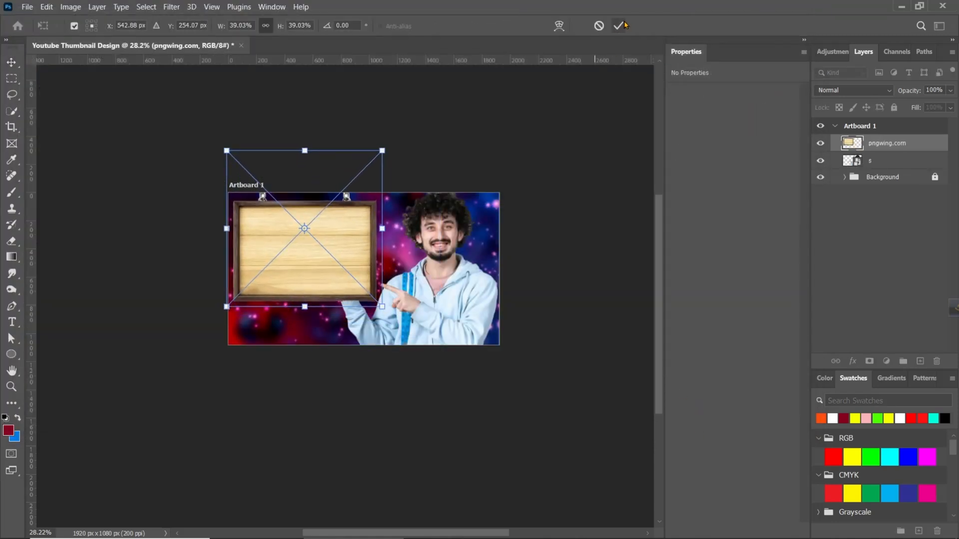
{"action": "left_click", "coordinate": [617, 28]}
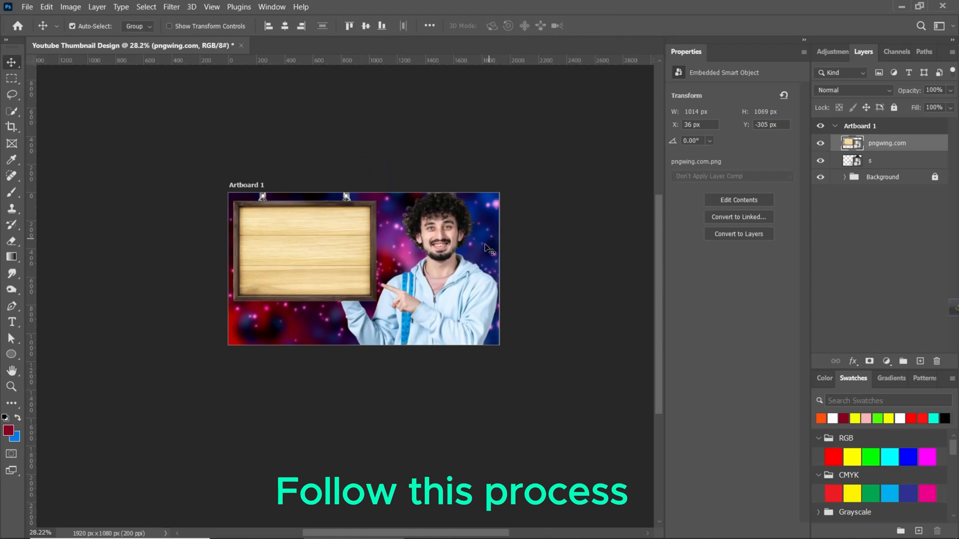
{"action": "left_click_drag", "start_coordinate": [909, 147], "coordinate": [907, 169]}
{"action": "scroll", "coordinate": [345, 307], "scroll_direction": "up", "scroll_amount": 2}
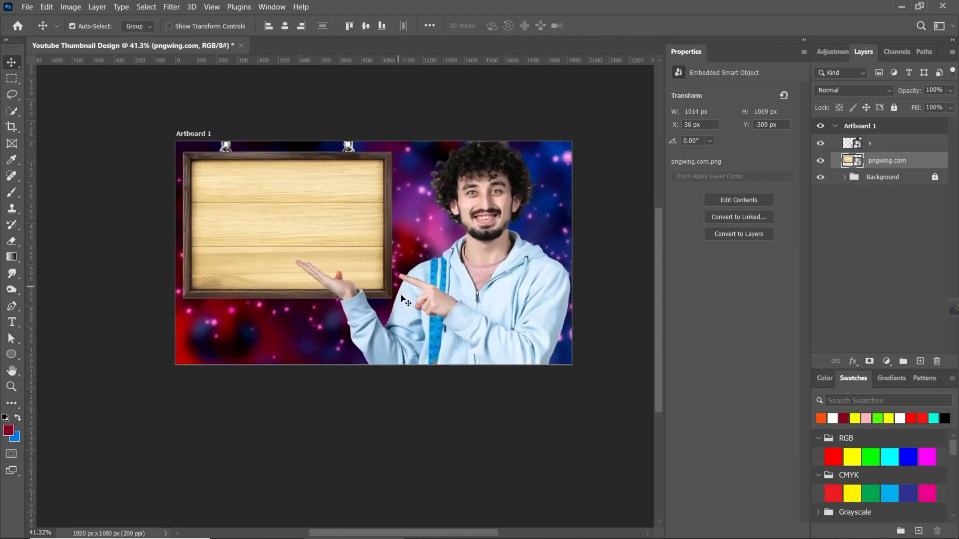
Step: Use Puppet Warp on the man's layer to lower his open hand and wrist to the signboard's bottom edge
{"action": "left_click", "coordinate": [873, 145]}
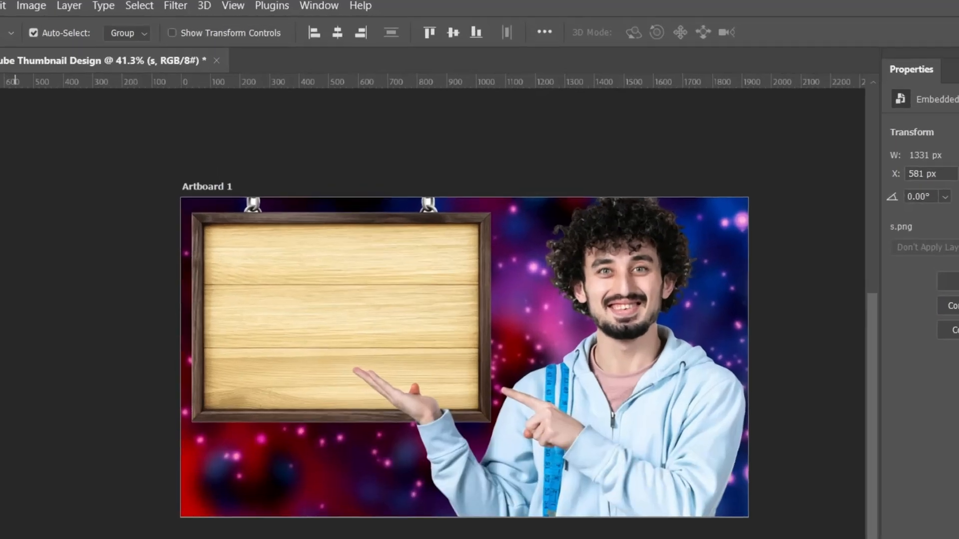
{"action": "left_click", "coordinate": [47, 7]}
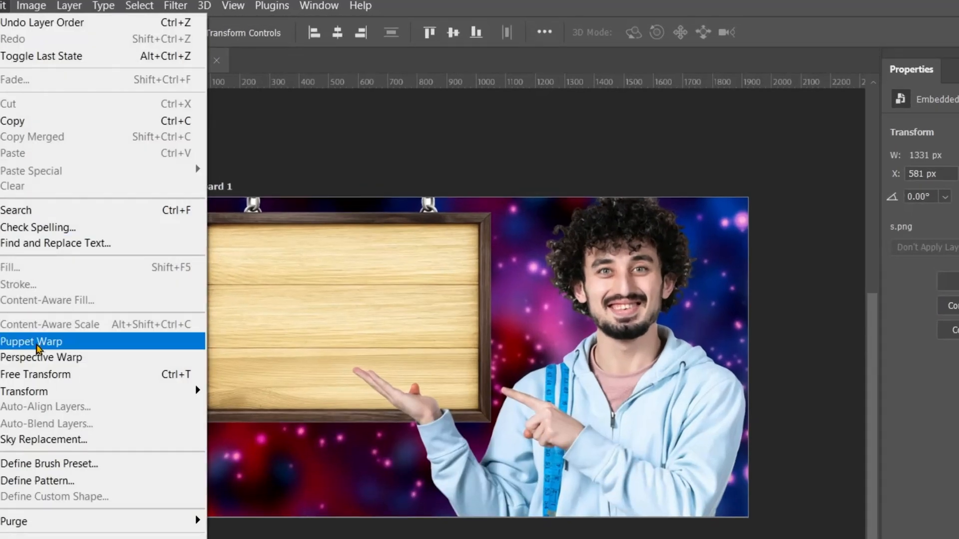
{"action": "left_click", "coordinate": [40, 342]}
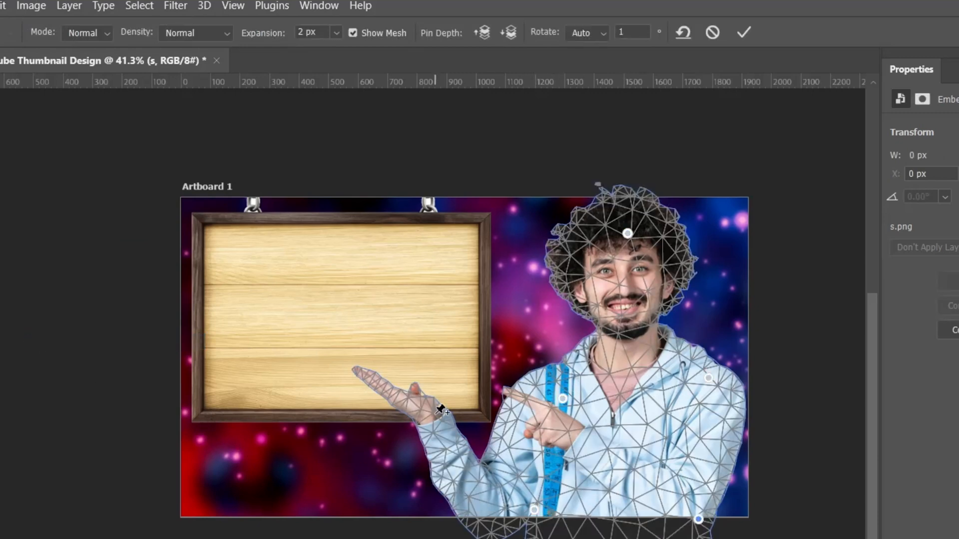
{"action": "left_click_drag", "start_coordinate": [372, 382], "coordinate": [370, 412]}
{"action": "left_click_drag", "start_coordinate": [435, 425], "coordinate": [439, 440]}
{"action": "mouse_move", "coordinate": [370, 412]}
{"action": "left_mouse_down"}
{"action": "mouse_move", "coordinate": [388, 402]}
{"action": "mouse_move", "coordinate": [385, 419]}
{"action": "left_mouse_up"}
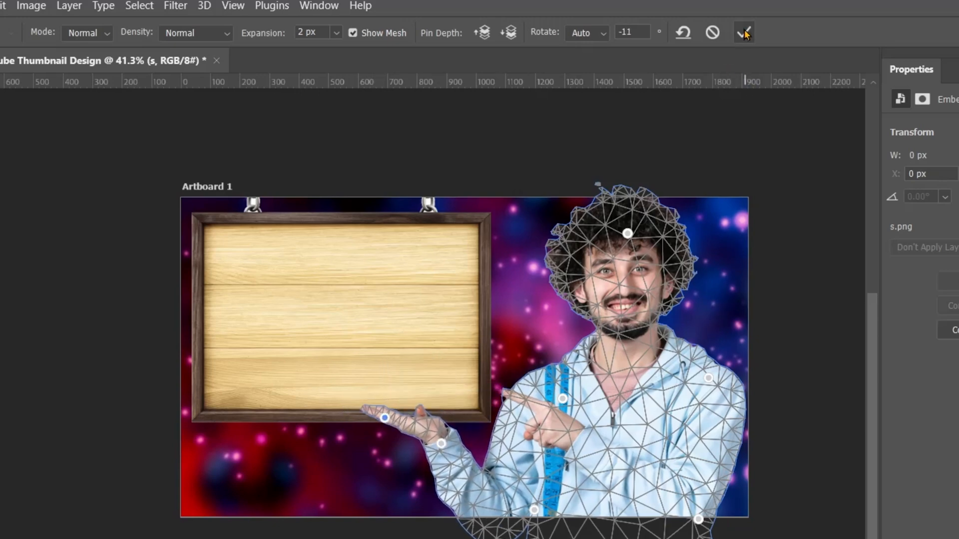
{"action": "left_click", "coordinate": [744, 33]}
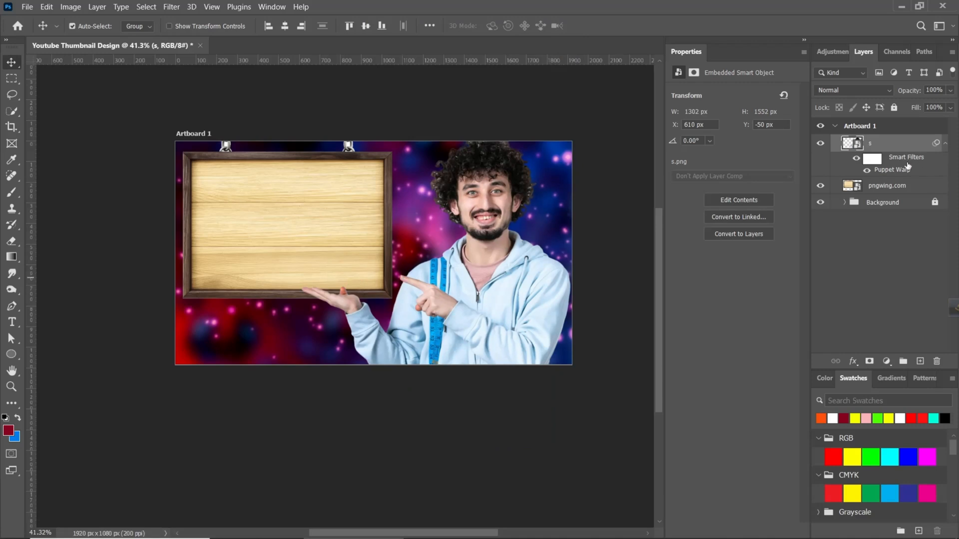
Step: Add a new empty layer below the signboard layer and set its blend mode to Linear Dodge (Add) for brush painting
{"action": "left_click", "coordinate": [888, 187]}
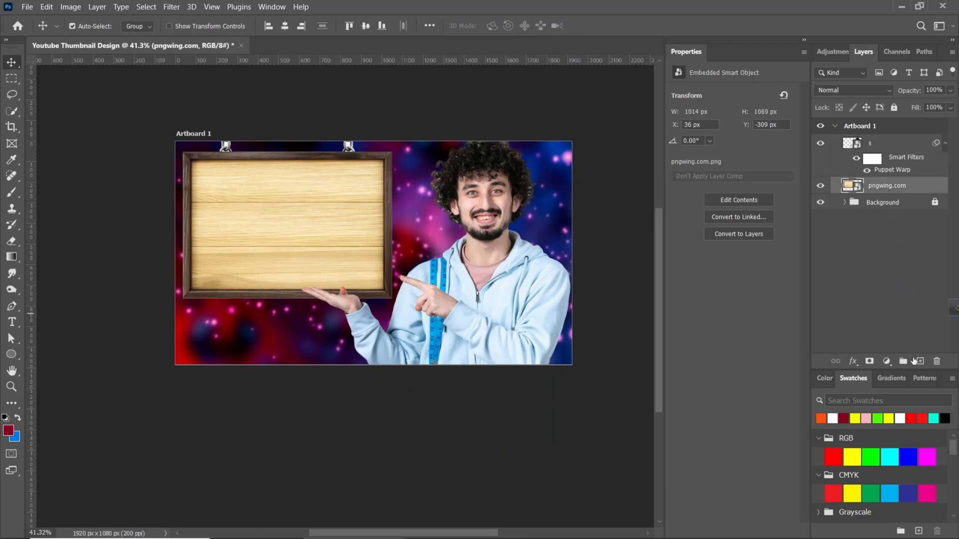
{"action": "left_click", "coordinate": [920, 361], "text": "ctrl"}
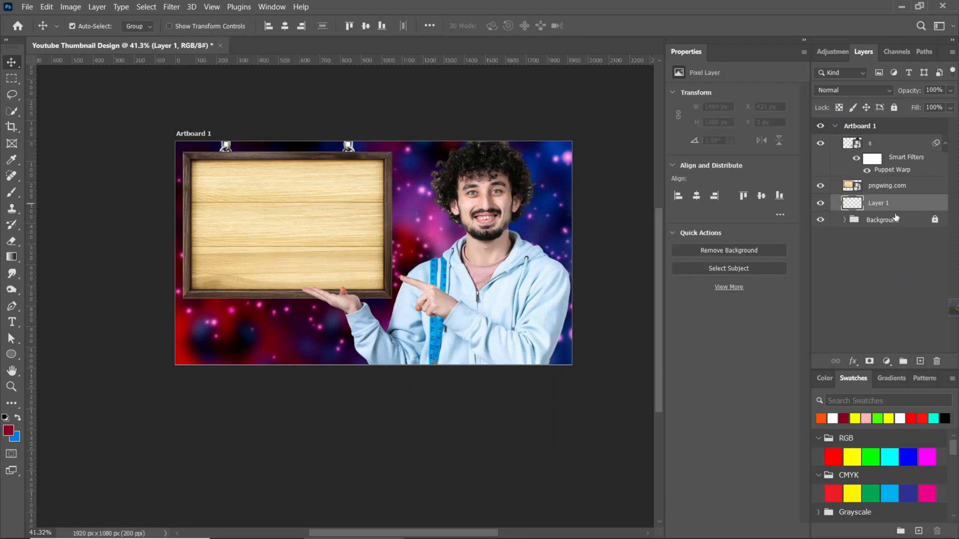
{"action": "left_click", "coordinate": [12, 193]}
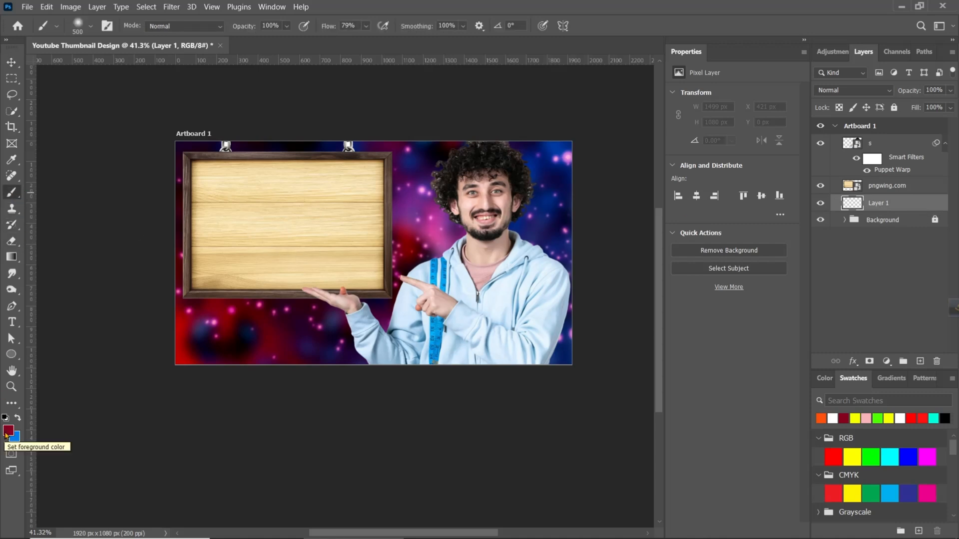
{"action": "left_click", "coordinate": [853, 91]}
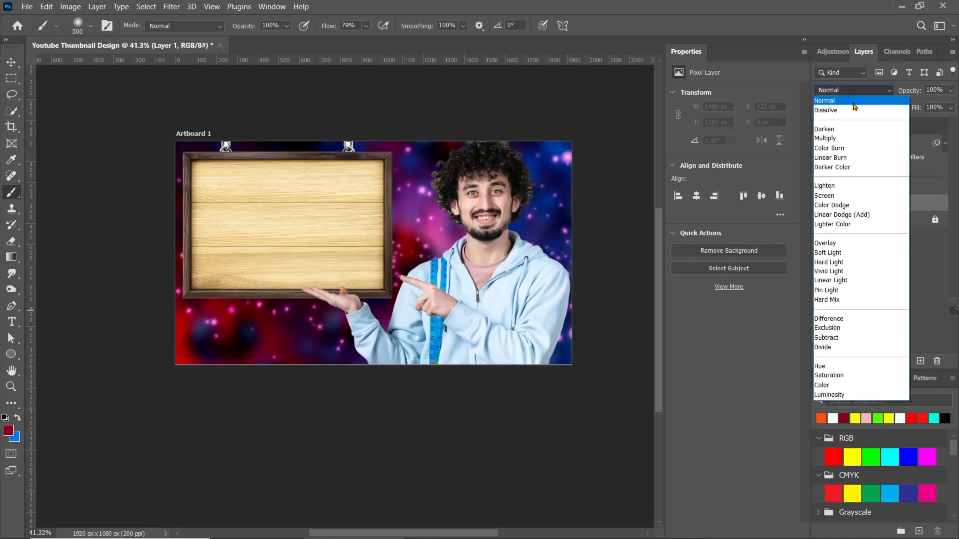
{"action": "left_click", "coordinate": [844, 215]}
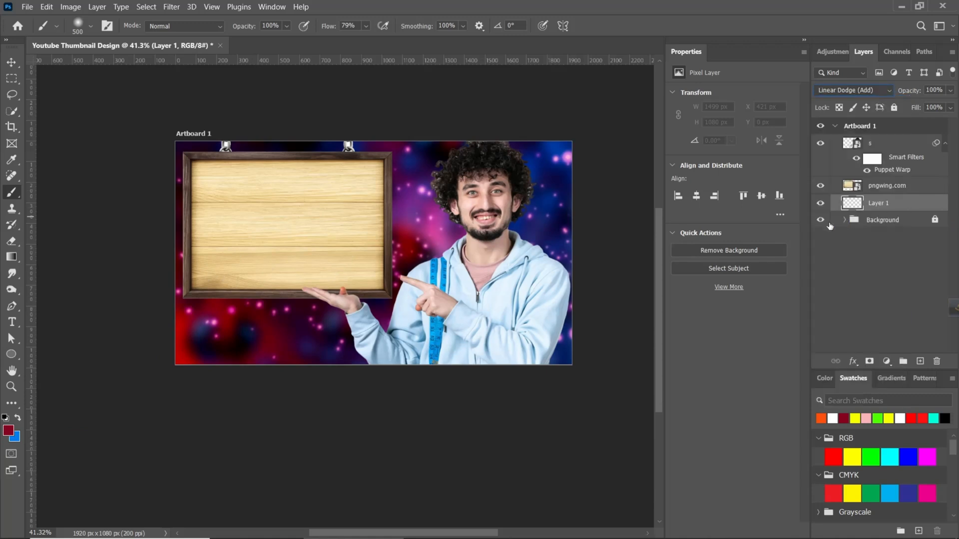
Step: Paint a dark red glow behind the man's head and body on the new layer with a soft 500 px brush
{"action": "key", "text": "shift+0"}
{"action": "left_click", "coordinate": [484, 237]}
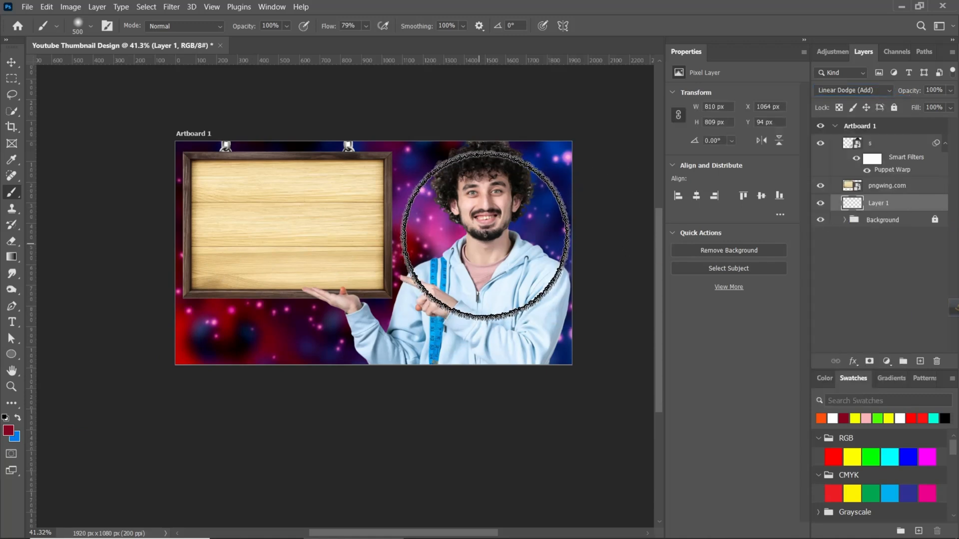
{"action": "left_click", "coordinate": [488, 215]}
{"action": "left_click", "coordinate": [528, 264]}
{"action": "left_click", "coordinate": [533, 332]}
{"action": "left_click", "coordinate": [528, 240]}
{"action": "left_click", "coordinate": [465, 215]}
{"action": "left_click", "coordinate": [419, 274]}
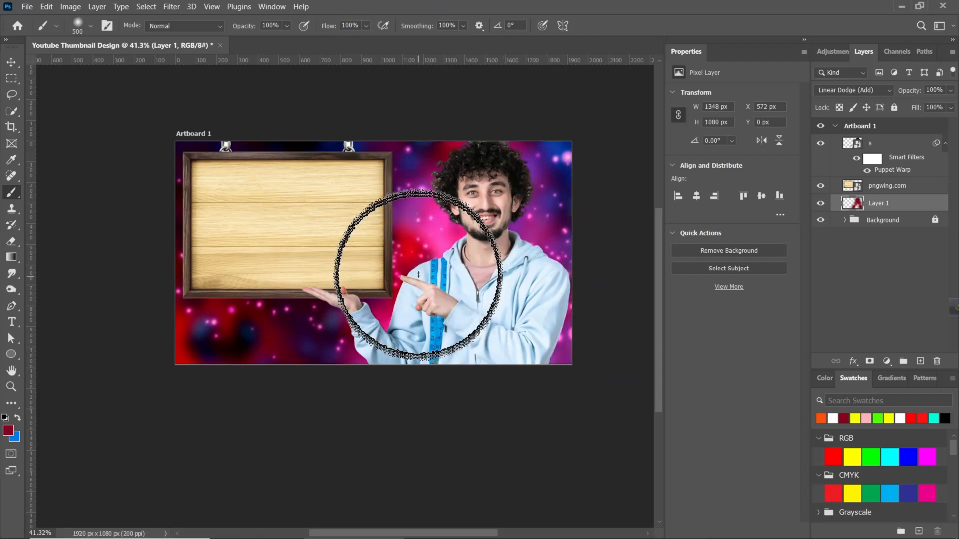
{"action": "left_click", "coordinate": [486, 193]}
{"action": "left_click", "coordinate": [537, 342]}
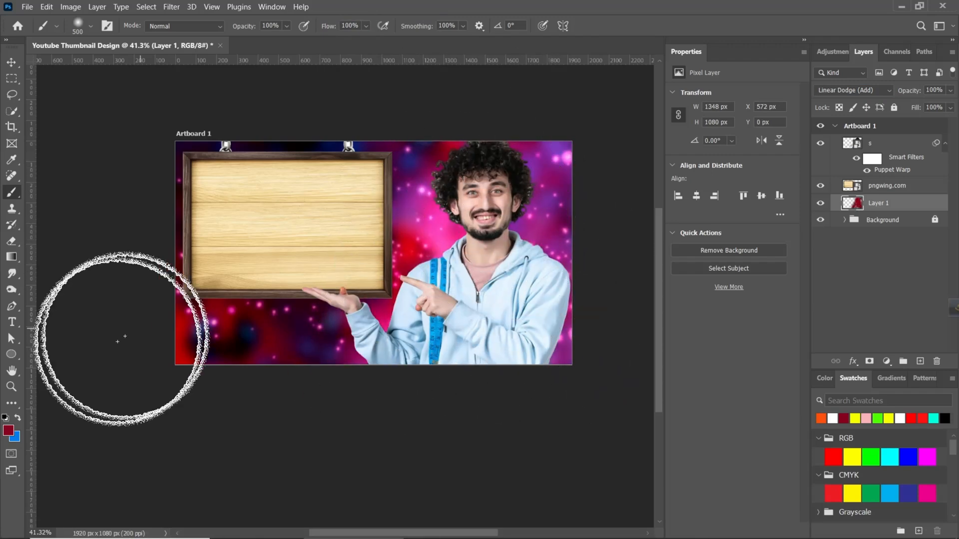
Step: Paint a light pink (#f8bdc9) glow behind the man's head and shoulders on the glow layer with the soft brush
{"action": "left_click", "coordinate": [8, 431]}
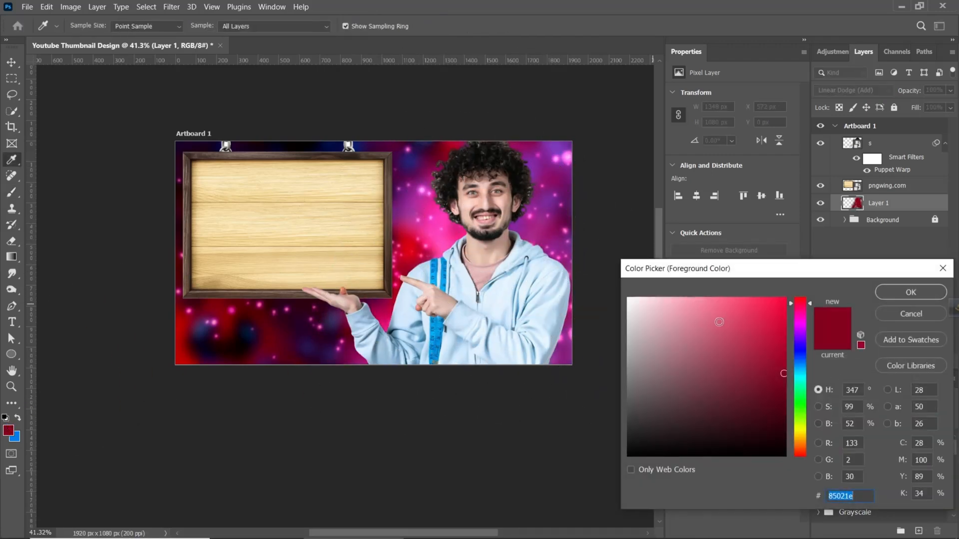
{"action": "left_click_drag", "start_coordinate": [719, 322], "coordinate": [683, 296]}
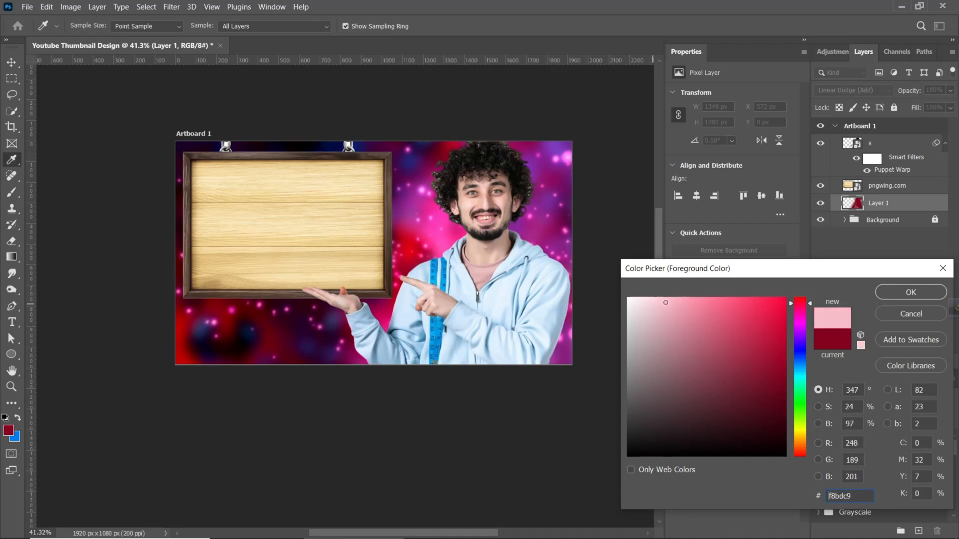
{"action": "left_click", "coordinate": [898, 297]}
{"action": "key", "text": "b"}
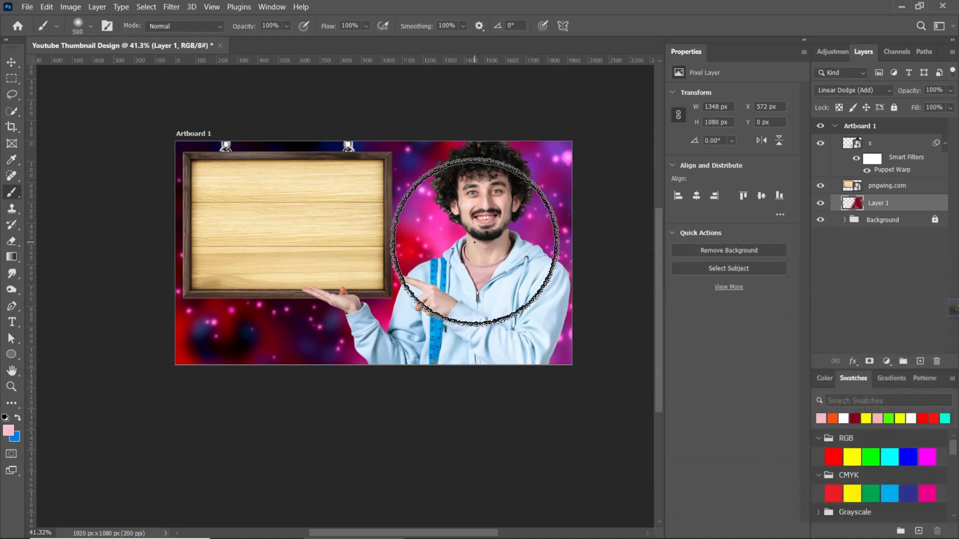
{"action": "mouse_move", "coordinate": [478, 252]}
{"action": "left_mouse_down"}
{"action": "mouse_move", "coordinate": [527, 250]}
{"action": "mouse_move", "coordinate": [439, 275]}
{"action": "mouse_move", "coordinate": [531, 266]}
{"action": "left_mouse_up"}
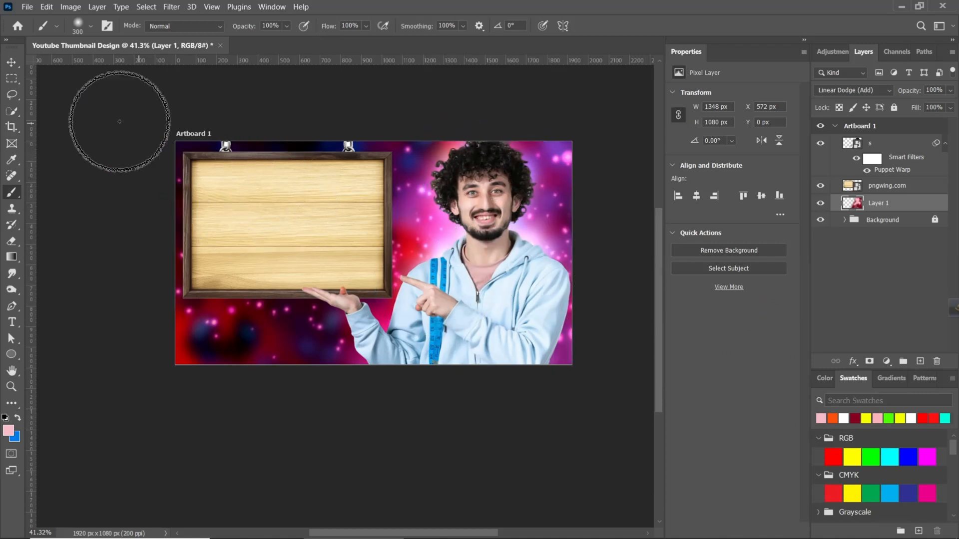
Step: Add the text YOUTUBE in Montserrat ExtraBold above the man's layer, fit it on the signboard's upper part and colour it red #ff0000
{"action": "left_click", "coordinate": [11, 62]}
{"action": "left_click", "coordinate": [894, 144]}
{"action": "left_click", "coordinate": [920, 361]}
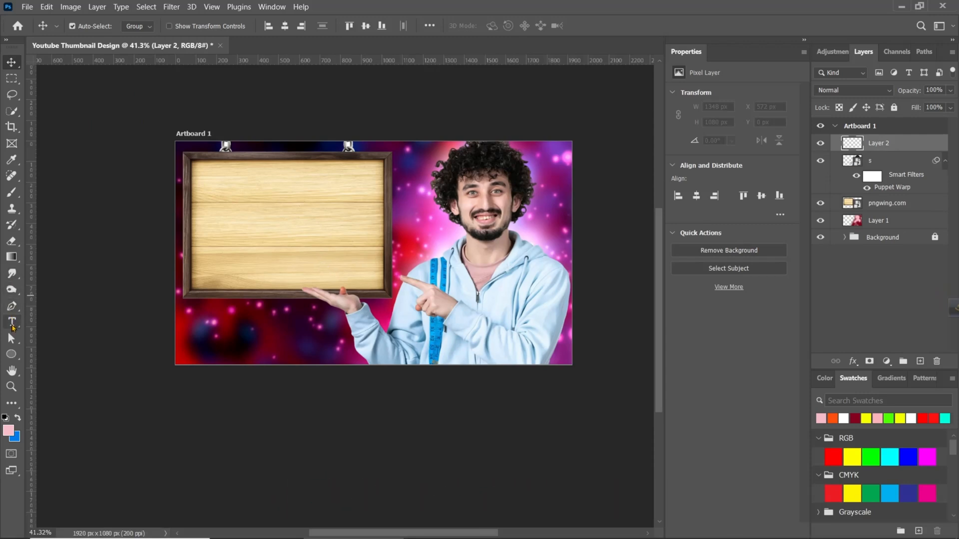
{"action": "left_click", "coordinate": [12, 325]}
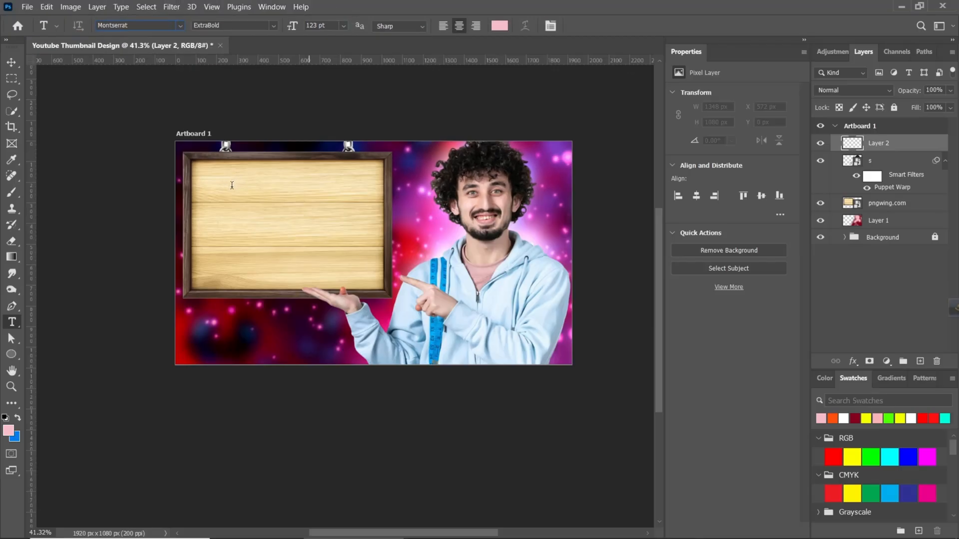
{"action": "left_click", "coordinate": [231, 185]}
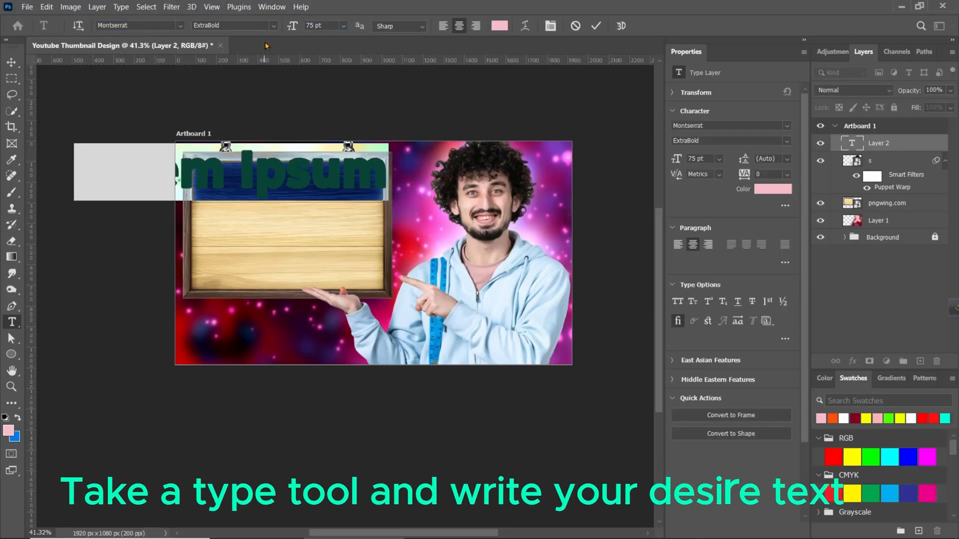
{"action": "type", "text": "YOUTUBE"}
{"action": "left_click", "coordinate": [11, 63]}
{"action": "key", "text": "ctrl+t"}
{"action": "left_click_drag", "start_coordinate": [151, 159], "coordinate": [220, 183]}
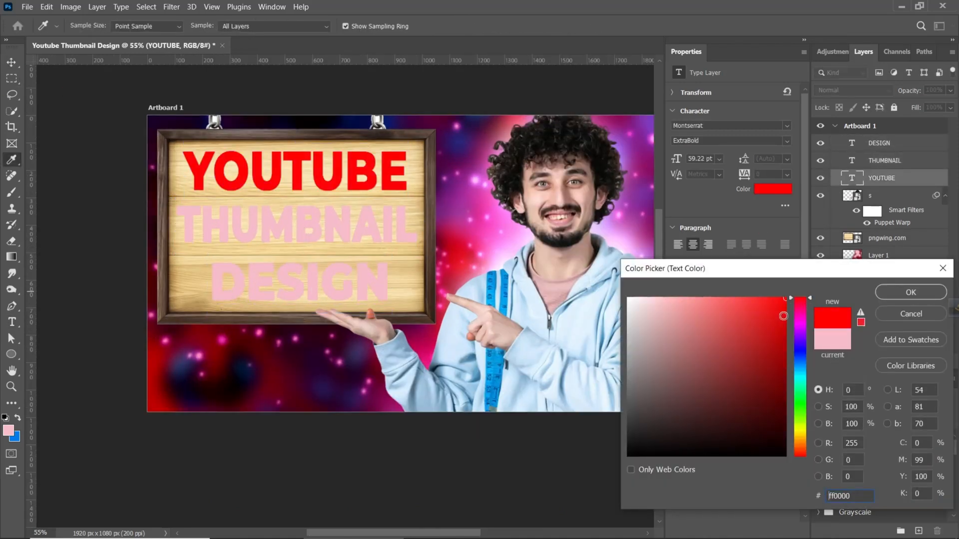
{"action": "left_click", "coordinate": [911, 293]}
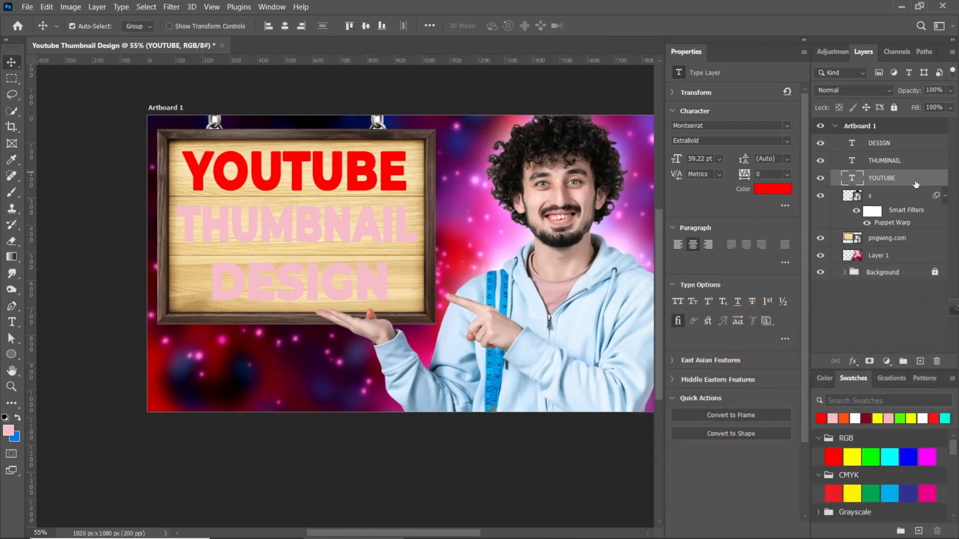
Step: Give the YOUTUBE text a black drop shadow with distance 8 px, spread 100% and size 3 px
{"action": "right_click", "coordinate": [916, 185]}
{"action": "left_click", "coordinate": [840, 25]}
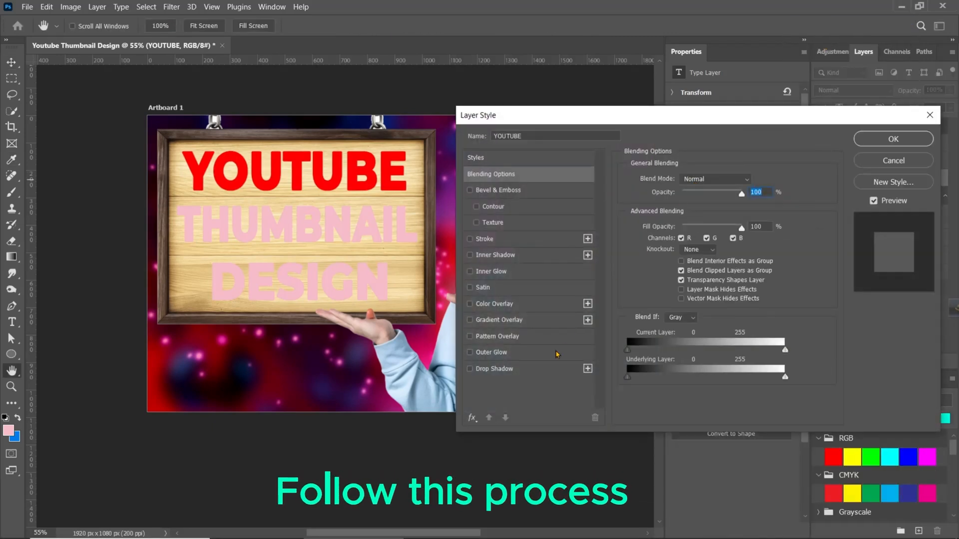
{"action": "left_click", "coordinate": [525, 369]}
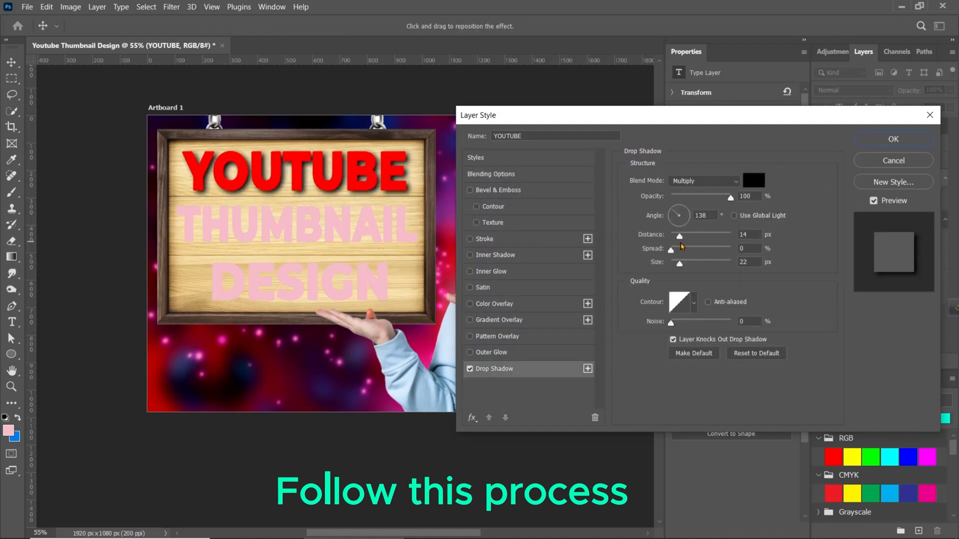
{"action": "left_click_drag", "start_coordinate": [670, 250], "coordinate": [757, 262]}
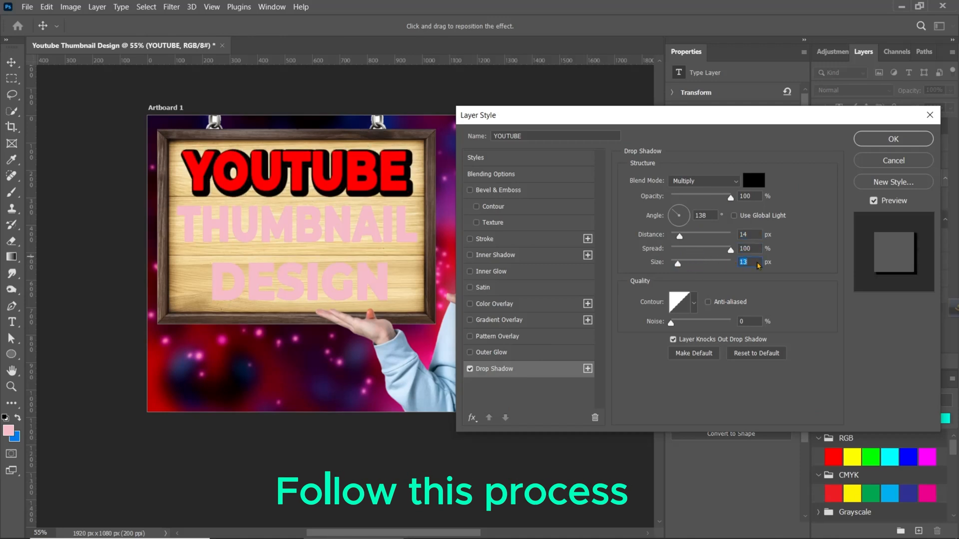
{"action": "type", "text": "2"}
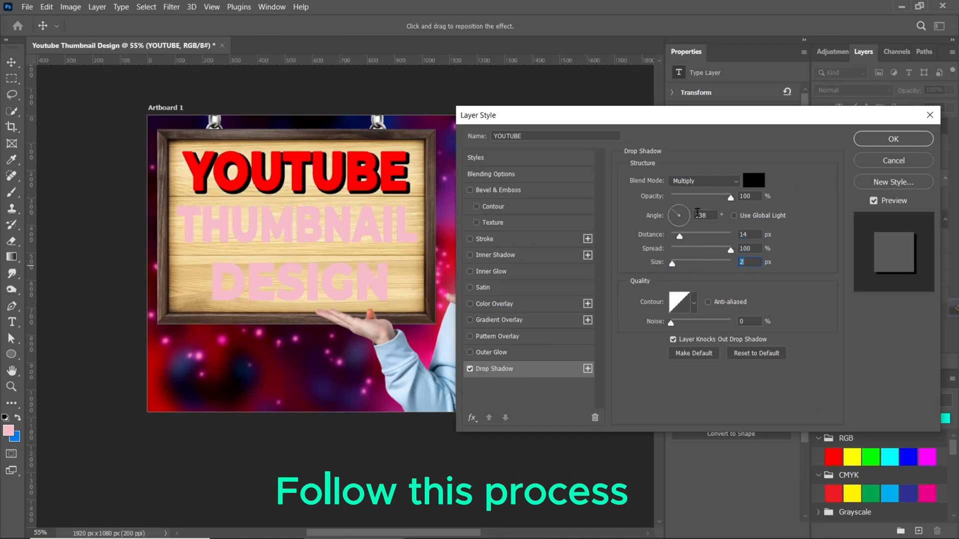
{"action": "left_click", "coordinate": [753, 235]}
{"action": "key", "text": "Down"}
{"action": "key", "text": "Down"}
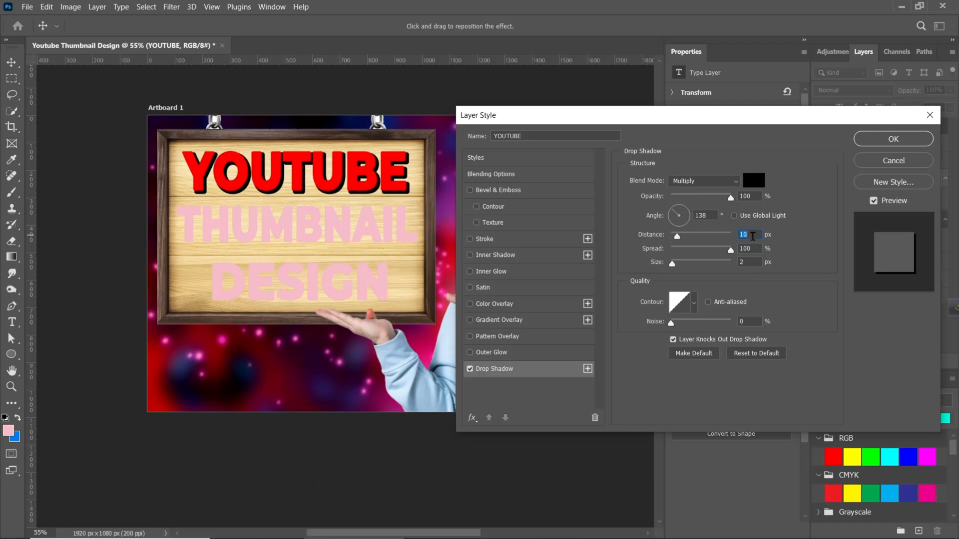
{"action": "key", "text": "Down"}
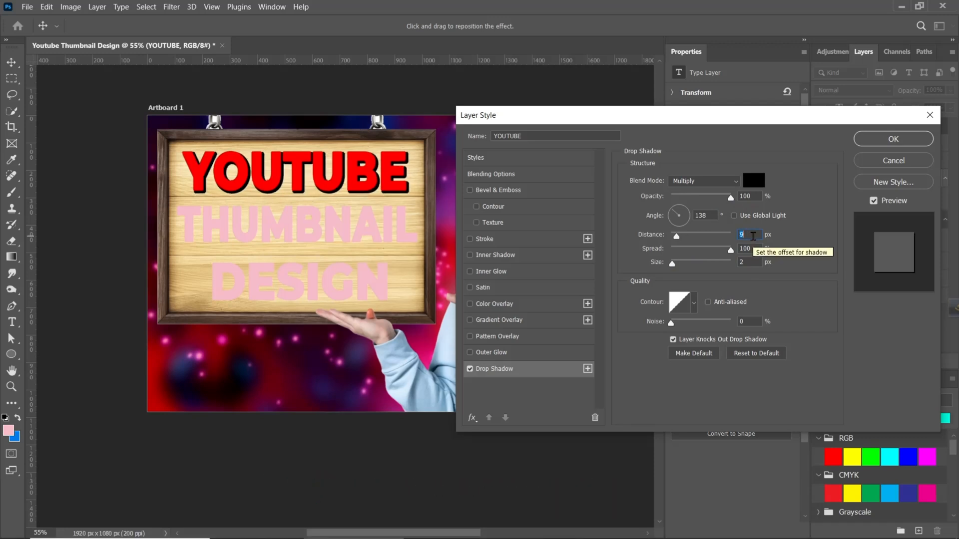
{"action": "key", "text": "Down"}
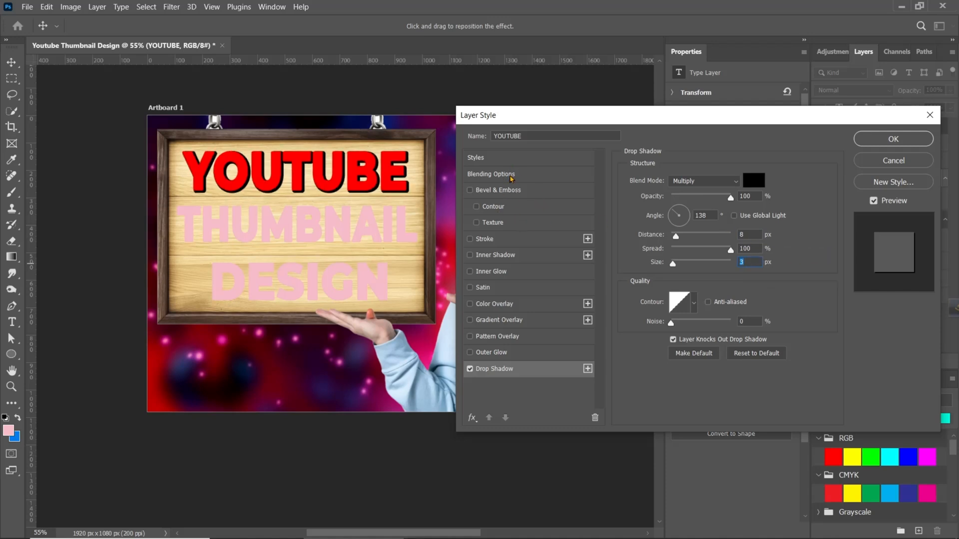
Step: Split the underlying layer's black Blend If slider for the YOUTUBE text to blend it with the wood grain, and apply the style
{"action": "left_click", "coordinate": [511, 177]}
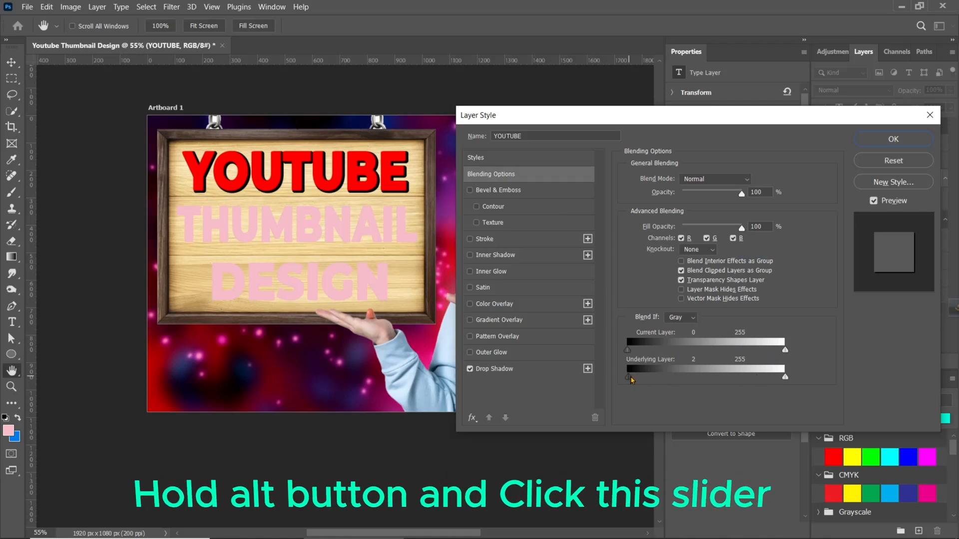
{"action": "left_click_drag", "start_coordinate": [630, 379], "coordinate": [777, 402]}
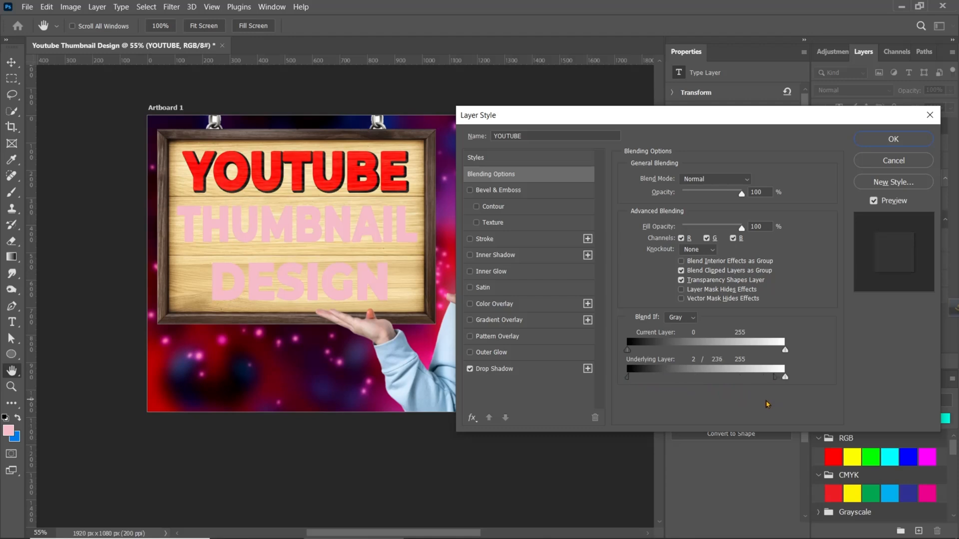
{"action": "left_click_drag", "start_coordinate": [636, 373], "coordinate": [667, 395]}
{"action": "left_click", "coordinate": [892, 140]}
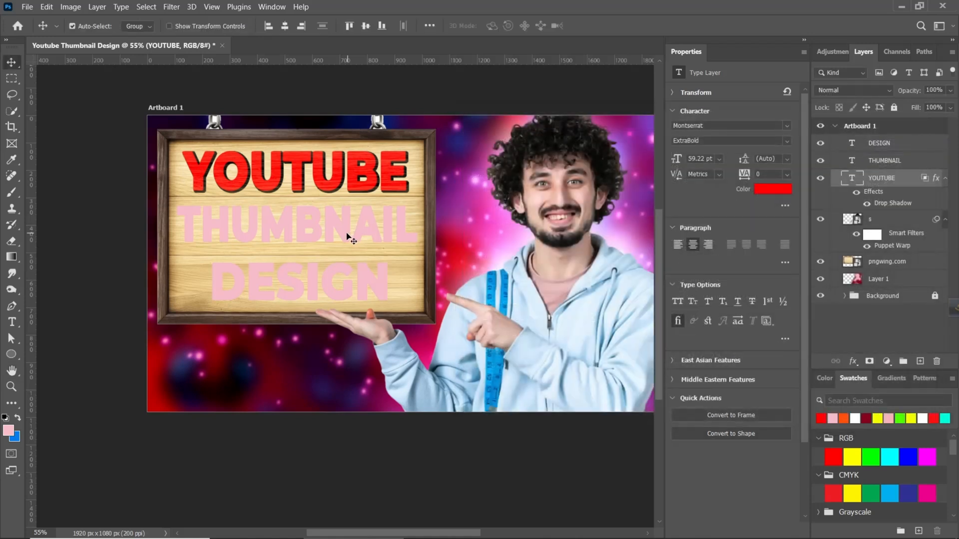
Step: Give the THUMBNAIL text a green-to-yellow gradient overlay and a black drop shadow with distance 0 px, spread 100% and size 7 px
{"action": "left_click", "coordinate": [886, 162]}
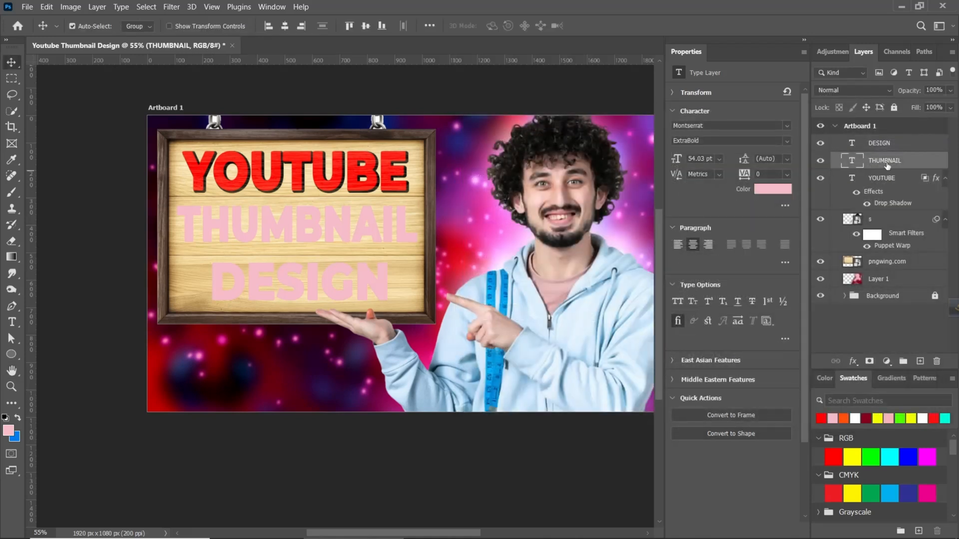
{"action": "right_click", "coordinate": [926, 169]}
{"action": "key", "text": "Escape"}
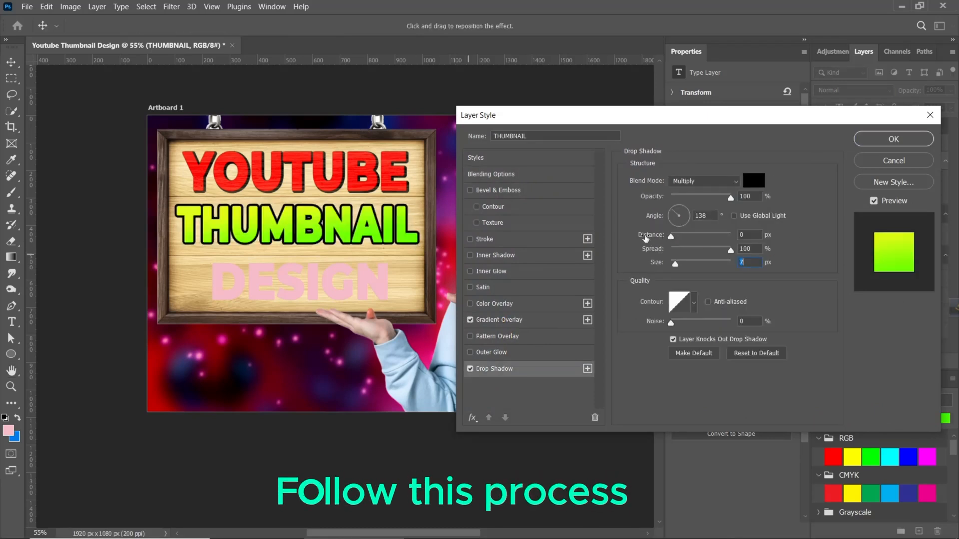
Step: Set the green starting stop of the THUMBNAIL text's gradient overlay to #31e008
{"action": "left_click", "coordinate": [499, 319]}
{"action": "left_click", "coordinate": [707, 210]}
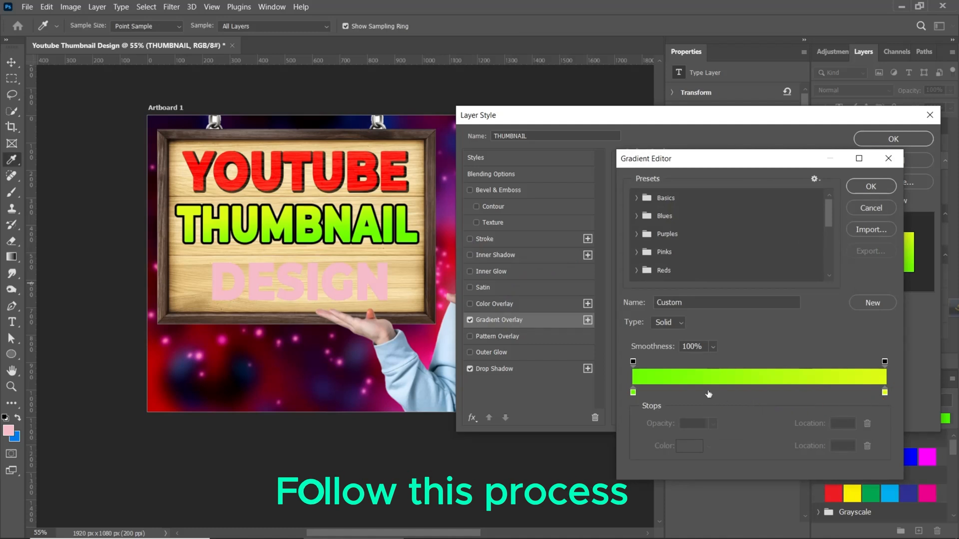
{"action": "left_click", "coordinate": [632, 392]}
{"action": "left_click", "coordinate": [694, 447]}
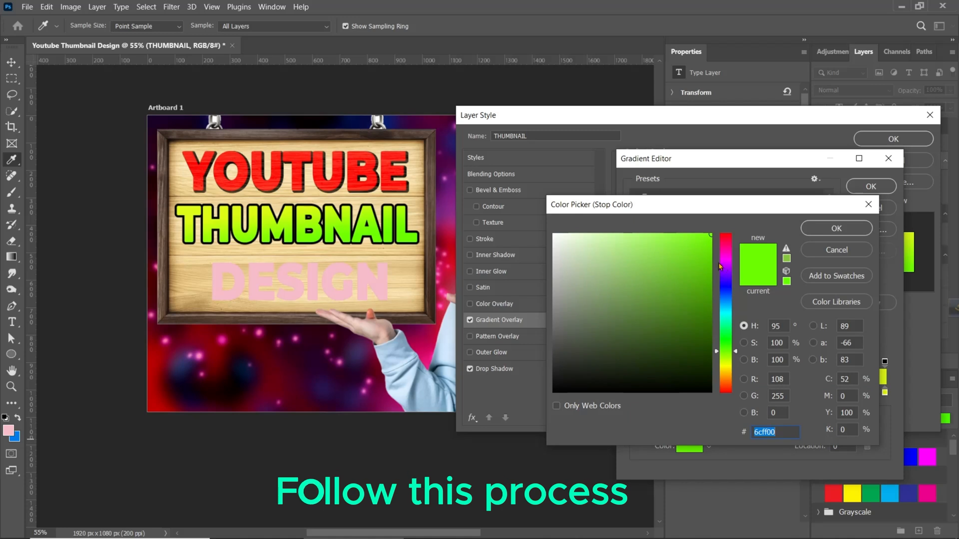
{"action": "left_click", "coordinate": [706, 255]}
{"action": "left_click", "coordinate": [728, 345]}
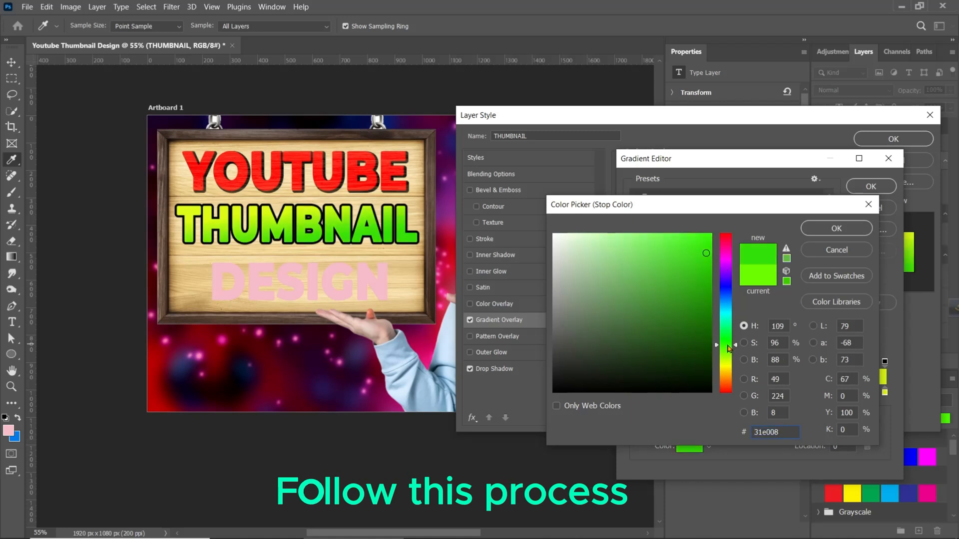
{"action": "left_click", "coordinate": [833, 228]}
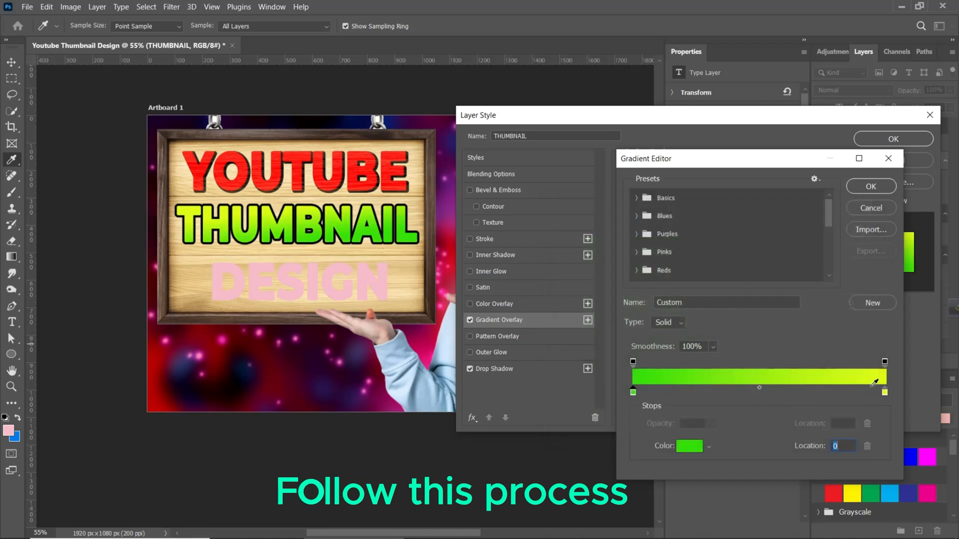
Step: Shift the THUMBNAIL gradient's end stop to a purer yellow, set the gradient angle to -88° and apply the style
{"action": "left_click", "coordinate": [884, 393]}
{"action": "left_click", "coordinate": [690, 446]}
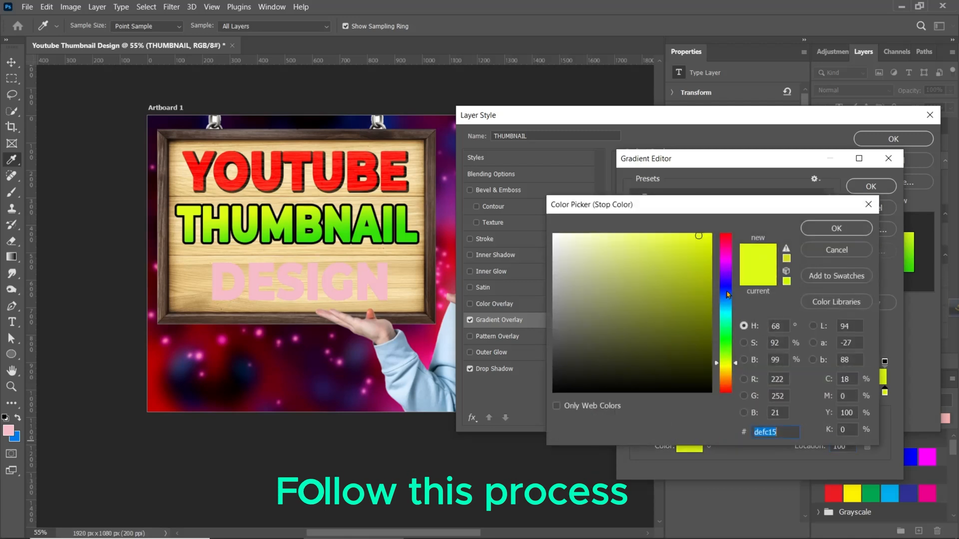
{"action": "left_click_drag", "start_coordinate": [727, 368], "coordinate": [726, 368]}
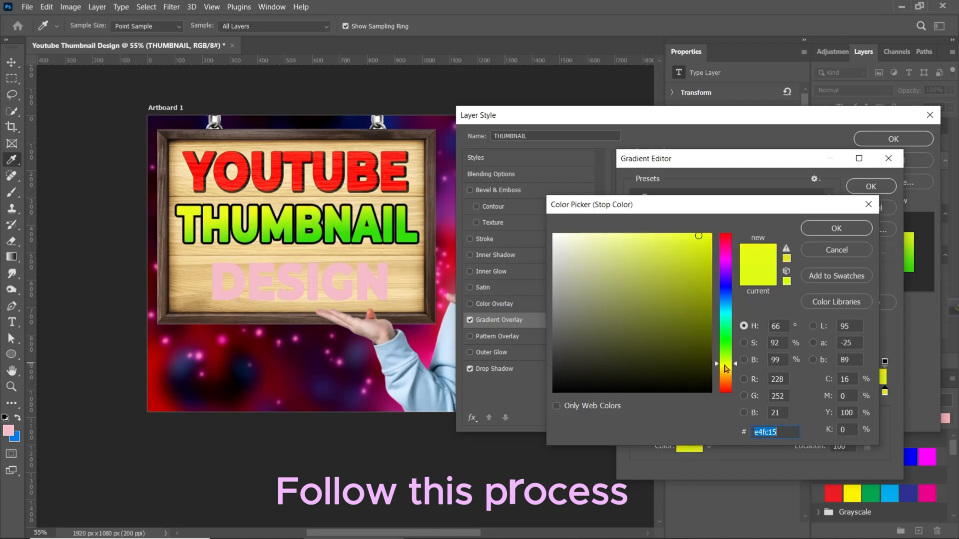
{"action": "left_click", "coordinate": [840, 229]}
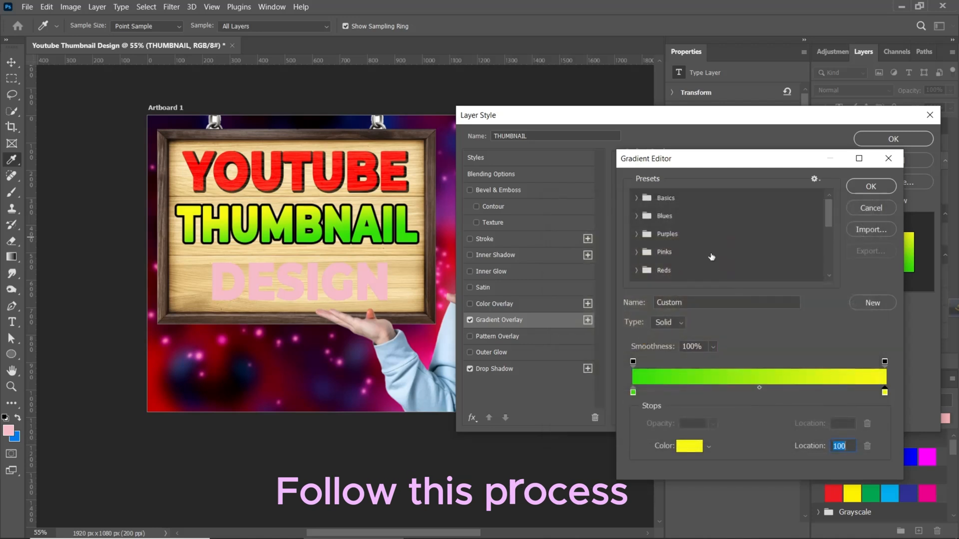
{"action": "left_click", "coordinate": [870, 186]}
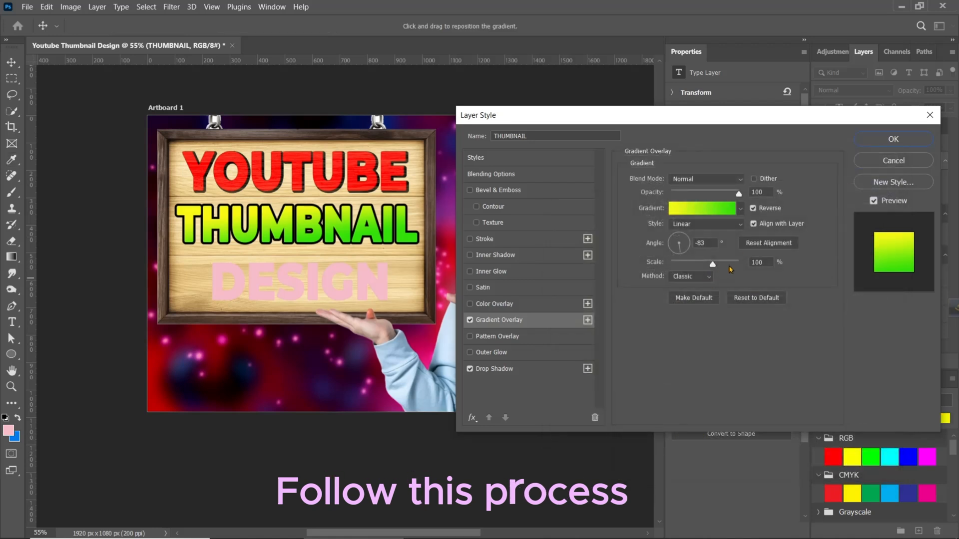
{"action": "left_click", "coordinate": [679, 253]}
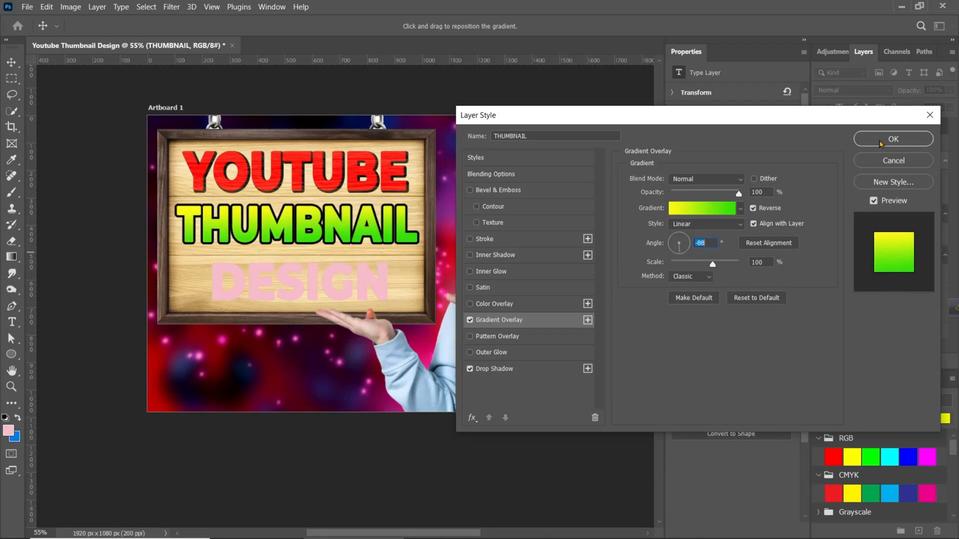
{"action": "left_click", "coordinate": [880, 144]}
Step: Split the underlying layer's black Blend If slider for the DESIGN text to 0 / 101 and adjust its white slider
{"action": "left_click", "coordinate": [329, 296]}
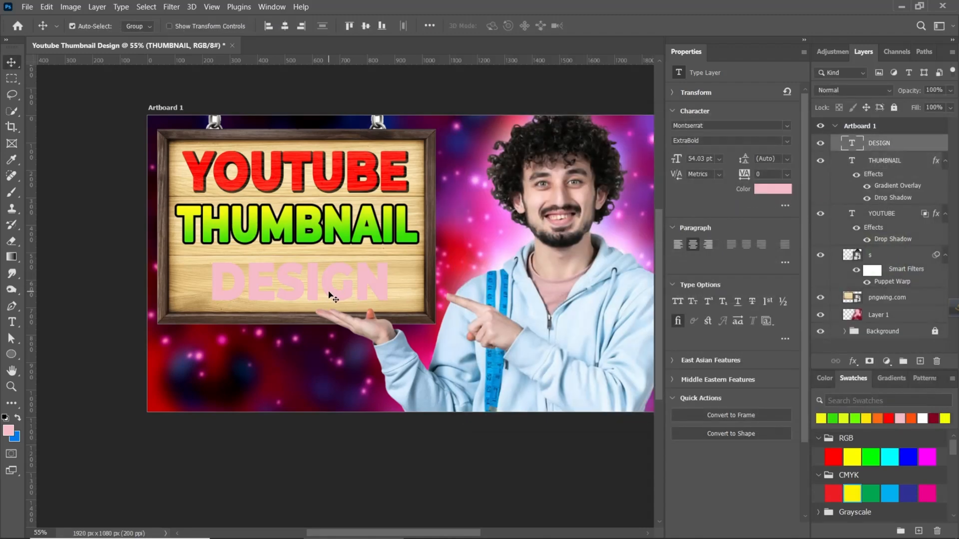
{"action": "right_click", "coordinate": [901, 149]}
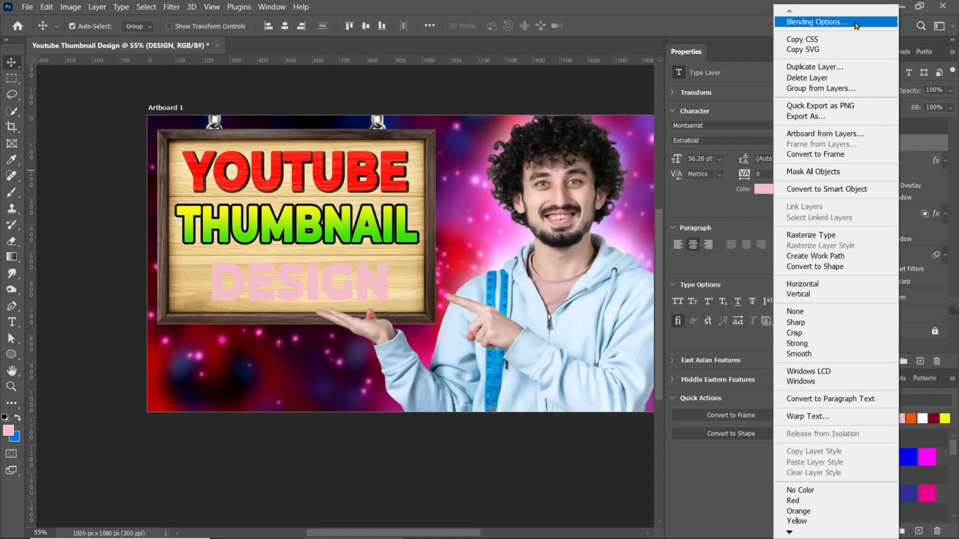
{"action": "left_click", "coordinate": [856, 23]}
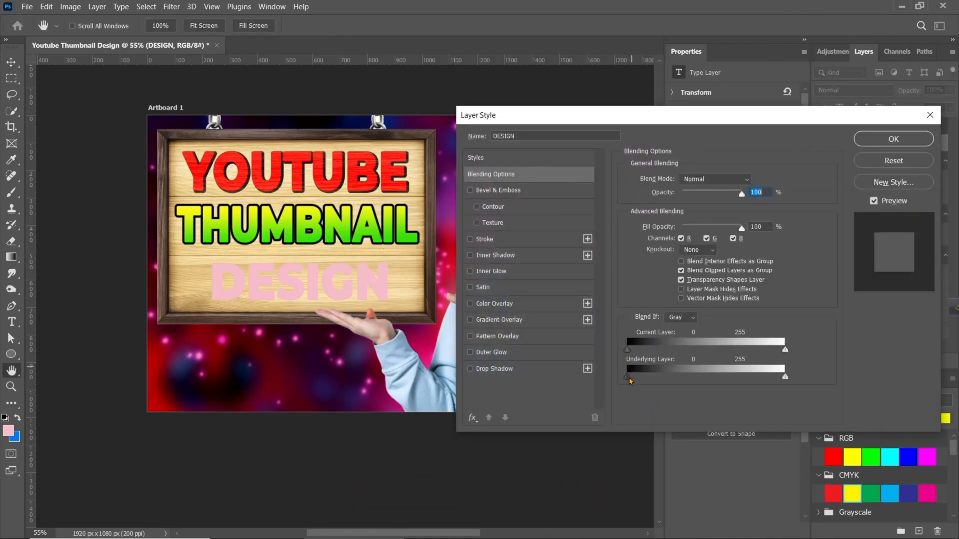
{"action": "left_click_drag", "start_coordinate": [629, 378], "coordinate": [692, 393]}
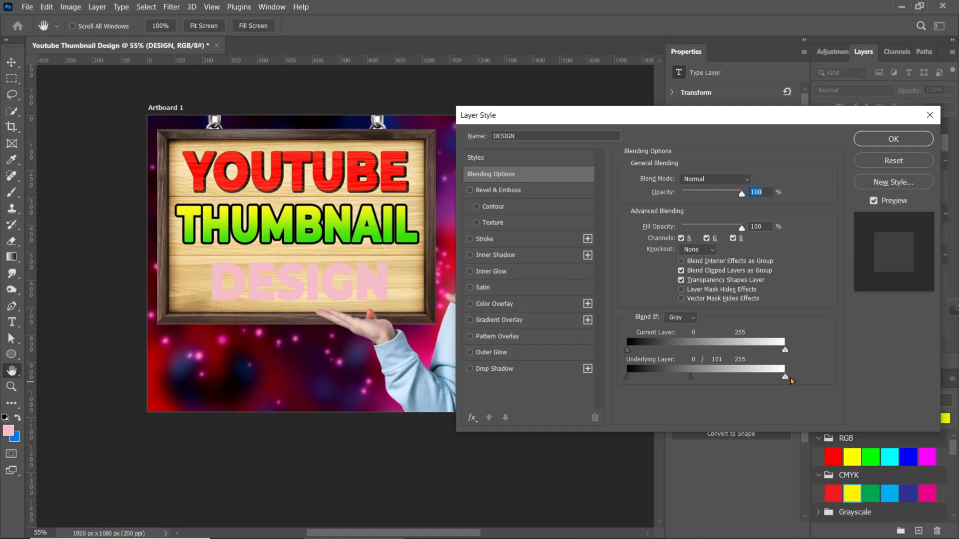
{"action": "left_click_drag", "start_coordinate": [786, 378], "coordinate": [751, 393]}
Step: Give the DESIGN text an orange color overlay of #ff4e00
{"action": "left_click", "coordinate": [521, 306]}
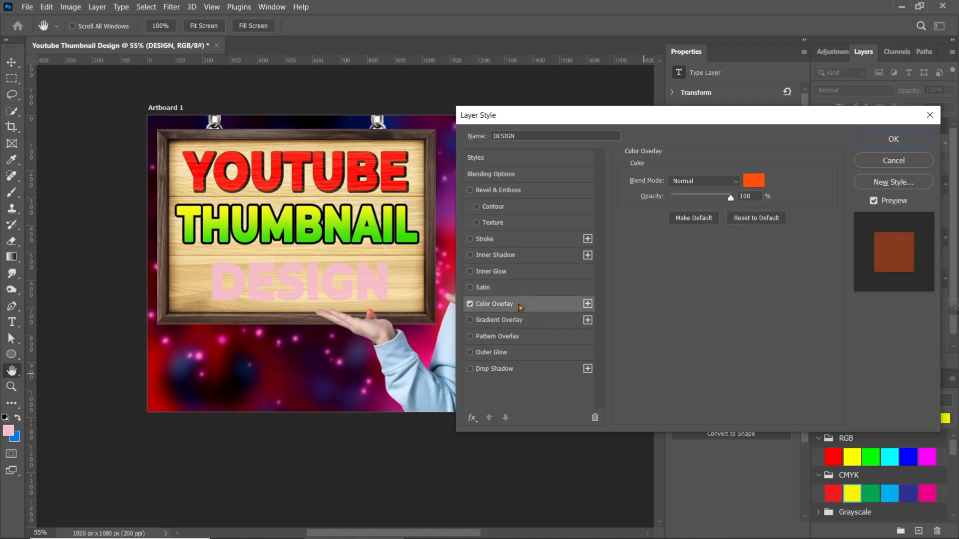
{"action": "left_click", "coordinate": [755, 183]}
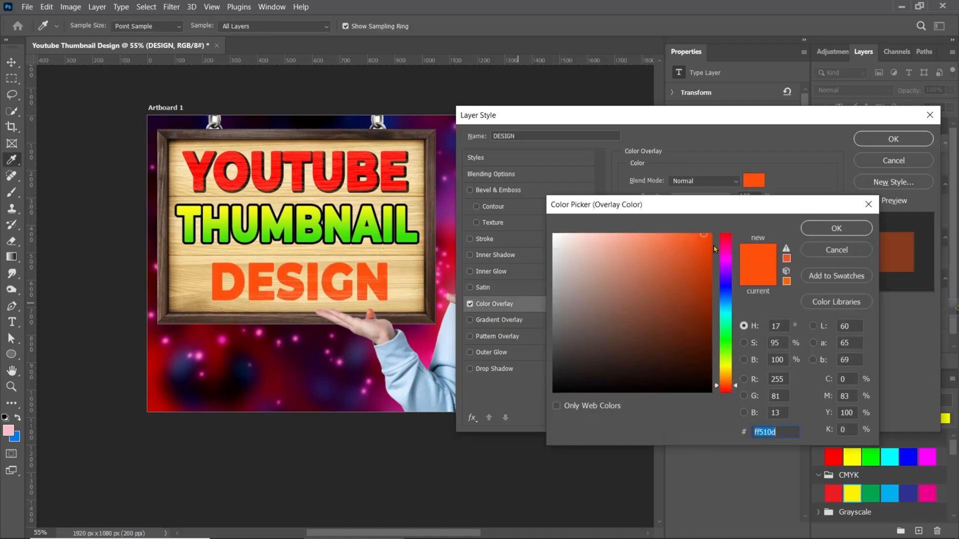
{"action": "left_click_drag", "start_coordinate": [729, 383], "coordinate": [727, 395]}
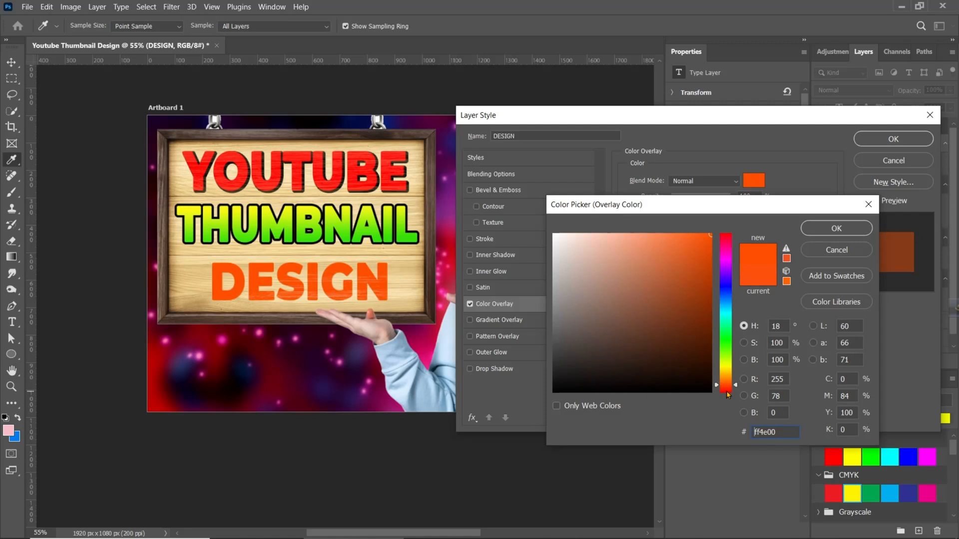
{"action": "left_click", "coordinate": [835, 233]}
Step: Add a black drop shadow to the DESIGN text with 100% opacity, distance 0 px, spread 100% and size 7 px
{"action": "left_click", "coordinate": [520, 376]}
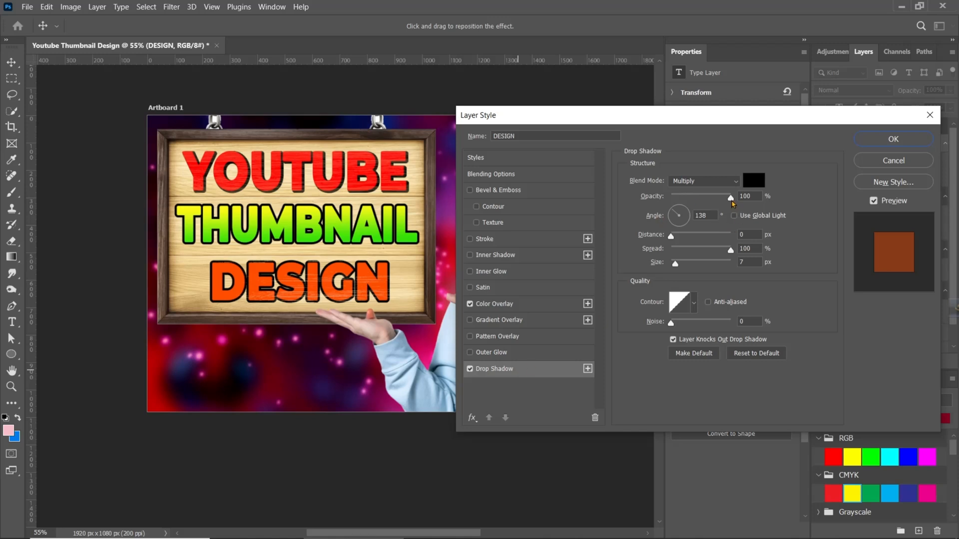
{"action": "left_click", "coordinate": [732, 199]}
{"action": "left_click", "coordinate": [730, 252]}
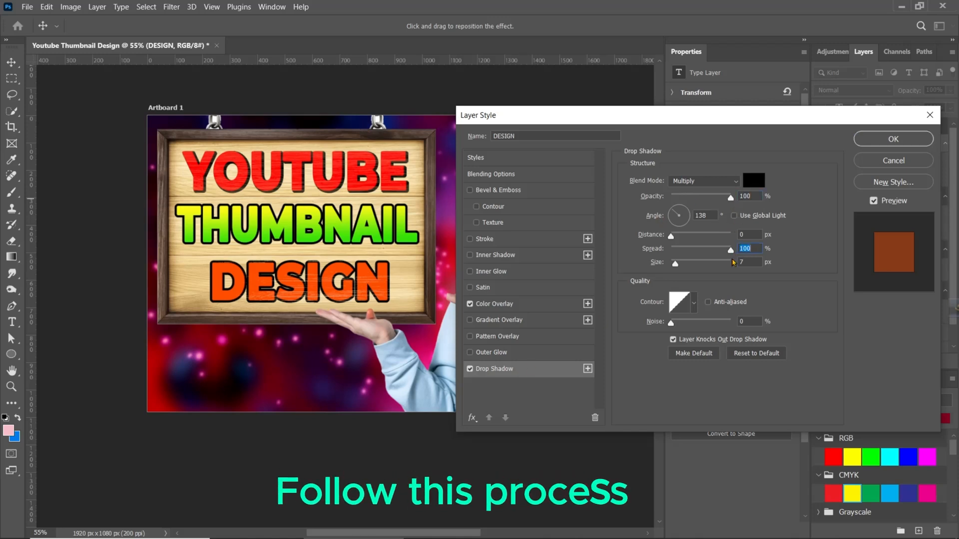
Step: Add an inner bevel to the DESIGN text with depth 115%, size 7 px and a white highlight at 53% opacity, and apply the style
{"action": "left_click", "coordinate": [498, 190]}
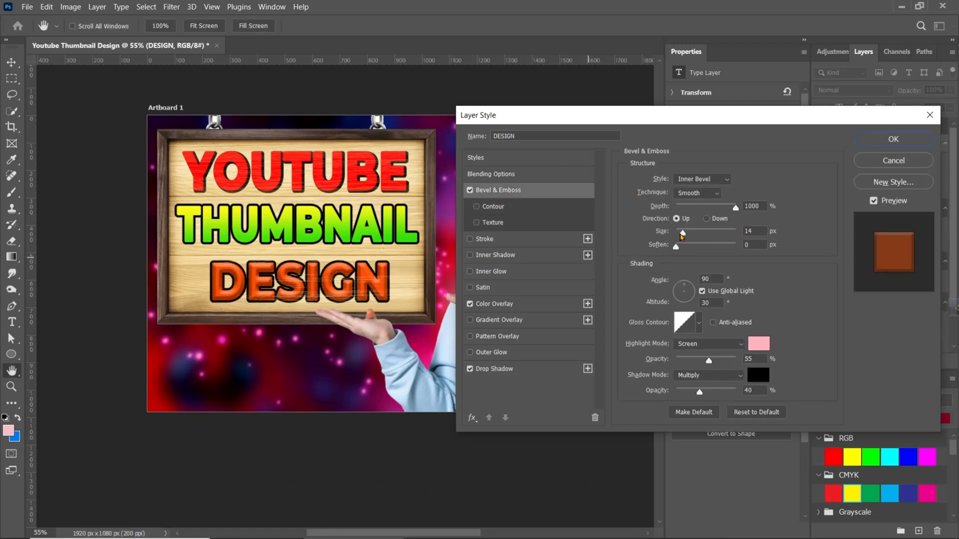
{"action": "left_click_drag", "start_coordinate": [681, 234], "coordinate": [678, 234]}
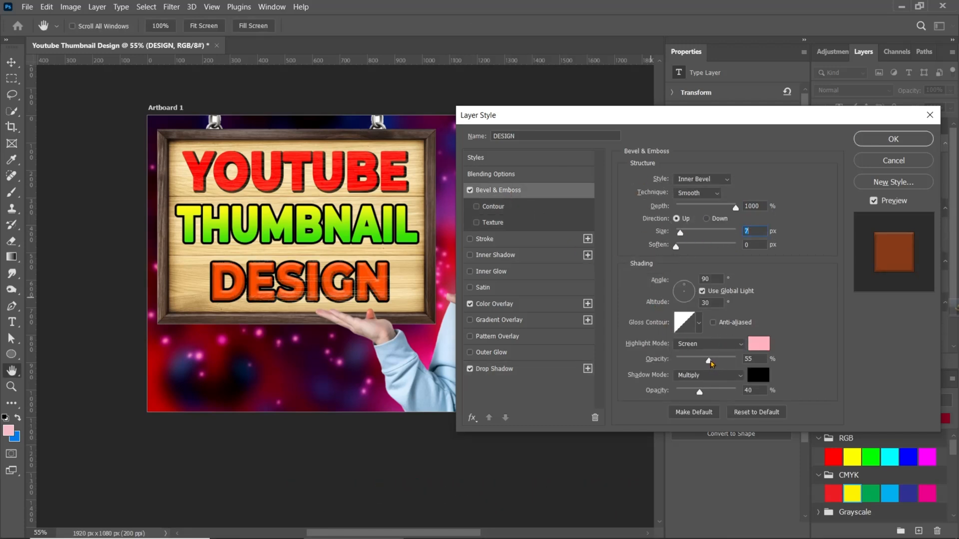
{"action": "left_click", "coordinate": [757, 345]}
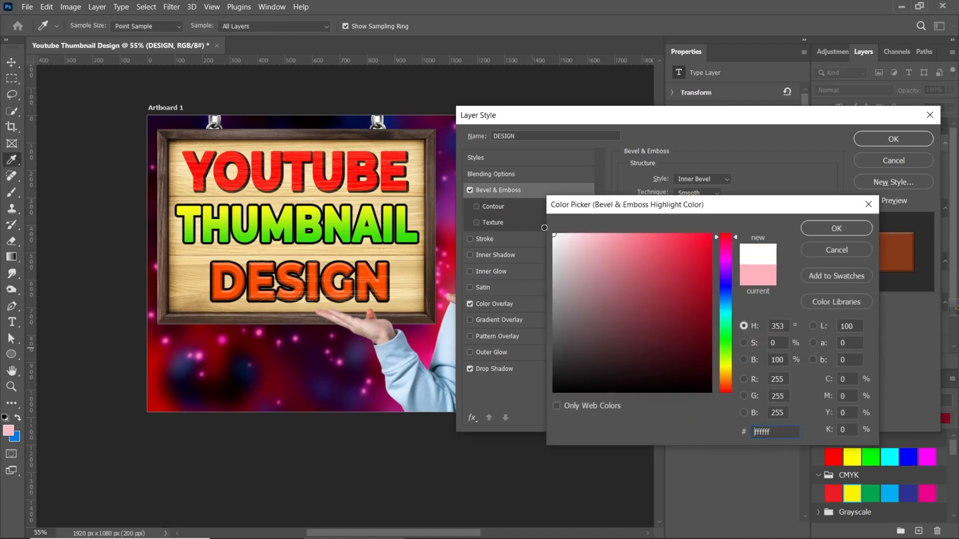
{"action": "left_click", "coordinate": [834, 231]}
{"action": "double_click", "coordinate": [753, 358]}
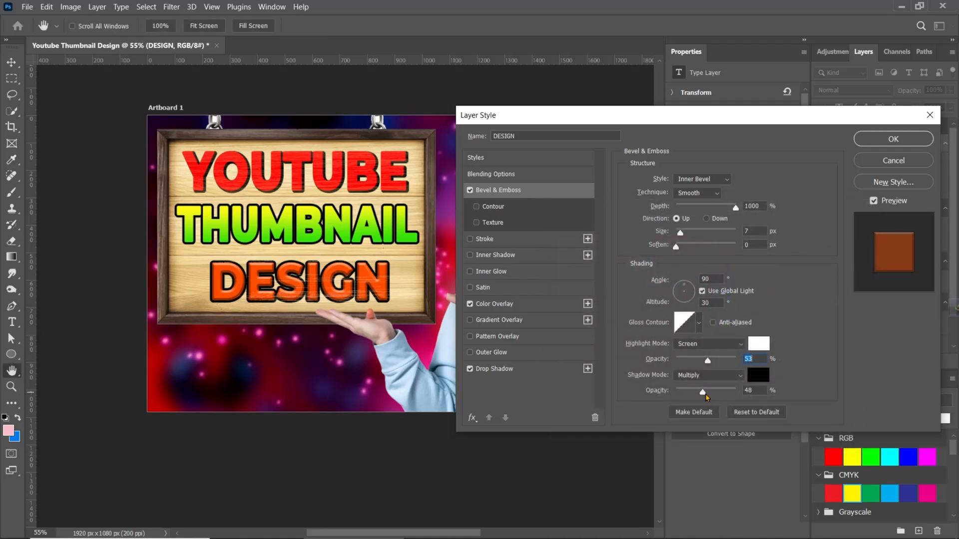
{"action": "key", "text": "Tab"}
{"action": "left_click_drag", "start_coordinate": [737, 210], "coordinate": [685, 235]}
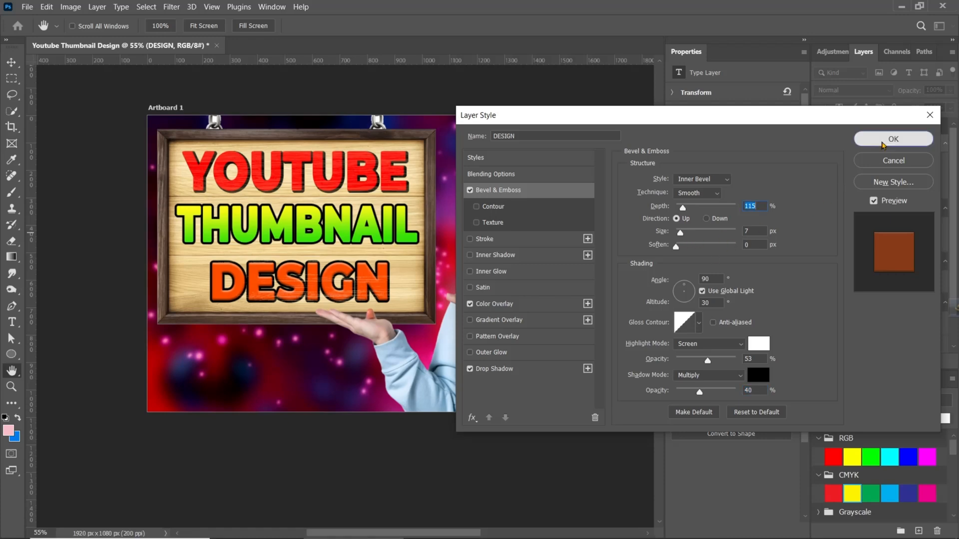
{"action": "left_click", "coordinate": [893, 139]}
Step: Add a smooth inner bevel to the THUMBNAIL text with depth 53%, size 14 px and a white highlight, and apply the style
{"action": "left_click", "coordinate": [894, 215]}
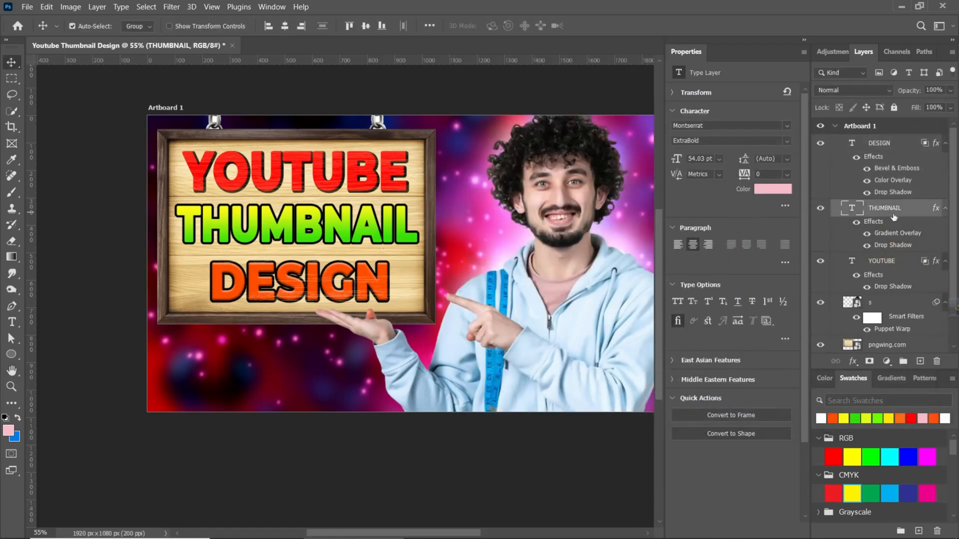
{"action": "right_click", "coordinate": [908, 215]}
{"action": "left_click", "coordinate": [804, 21]}
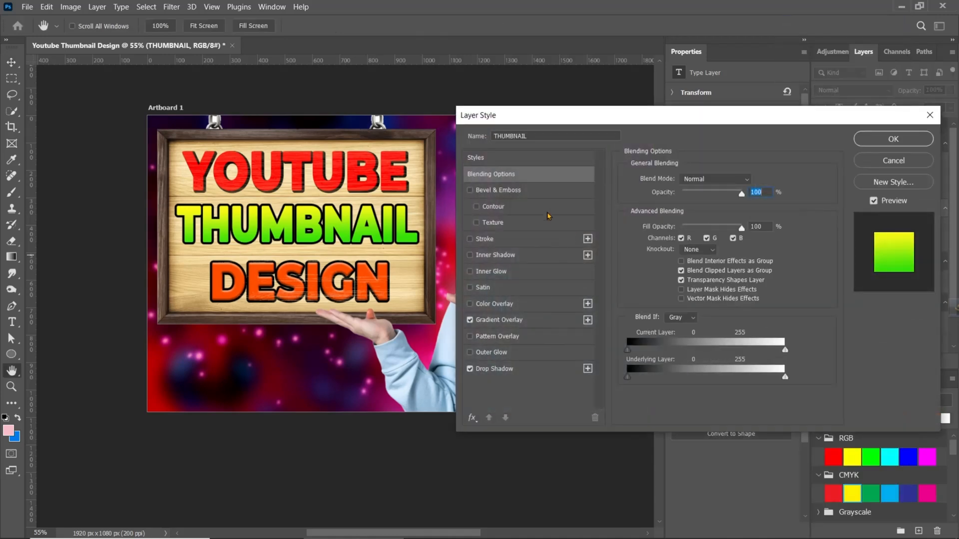
{"action": "left_click", "coordinate": [518, 192]}
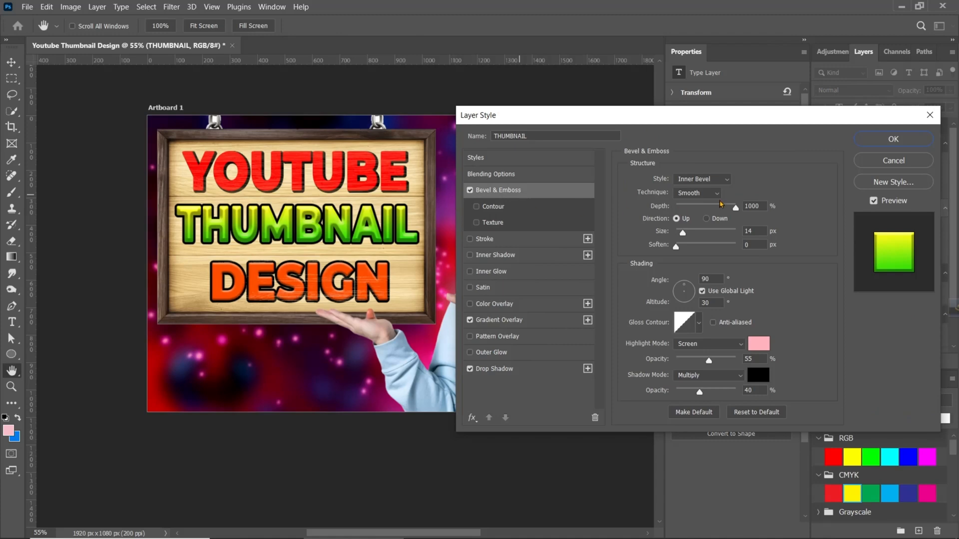
{"action": "left_click", "coordinate": [760, 345]}
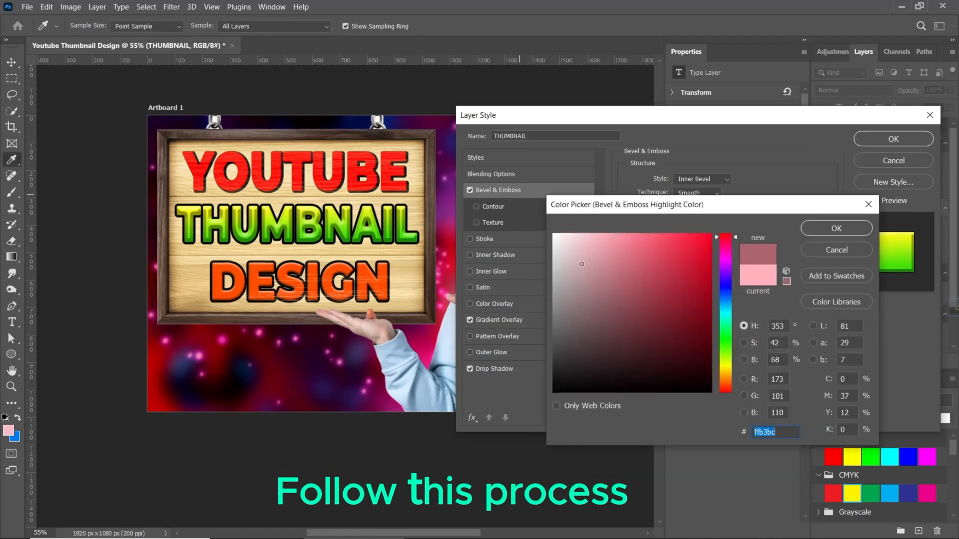
{"action": "left_click", "coordinate": [554, 235]}
{"action": "left_click", "coordinate": [836, 229]}
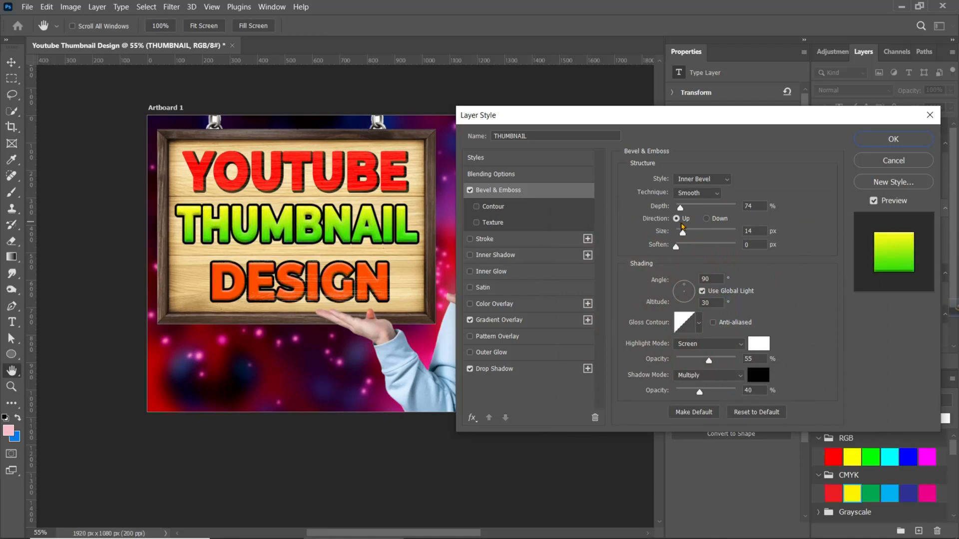
{"action": "left_click_drag", "start_coordinate": [692, 207], "coordinate": [679, 208]}
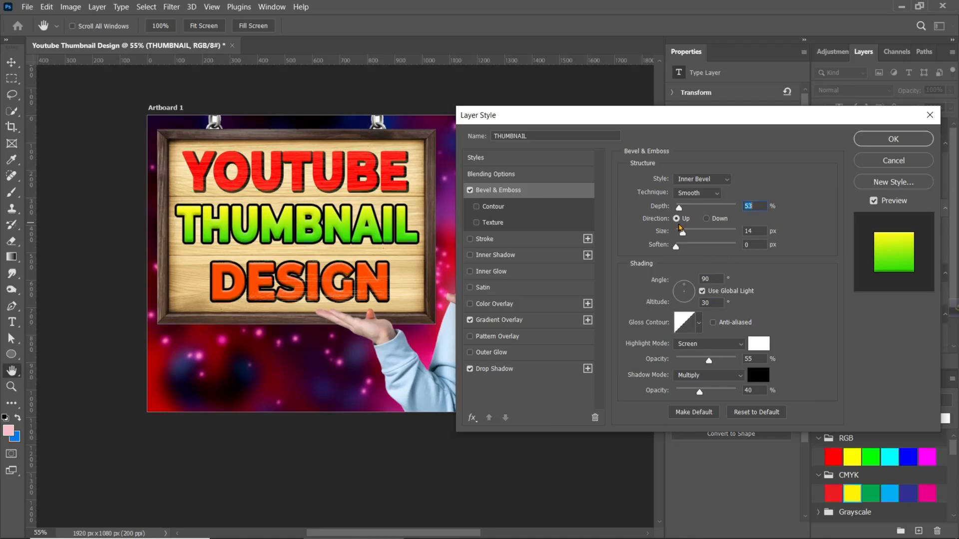
{"action": "left_click", "coordinate": [877, 140]}
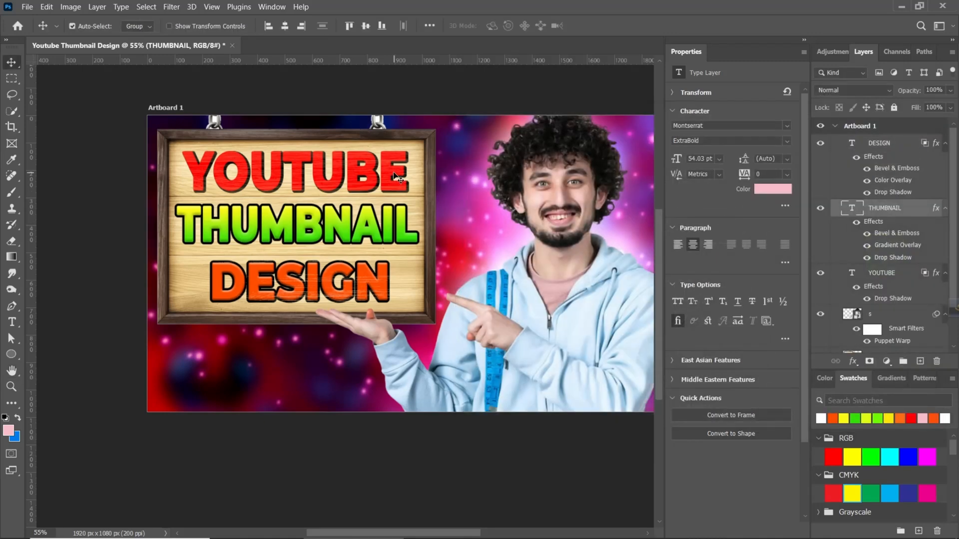
Step: Adjust the underlying layer's split black Blend If slider for the YOUTUBE text to 62 / 224
{"action": "left_click", "coordinate": [894, 273]}
{"action": "right_click", "coordinate": [904, 282]}
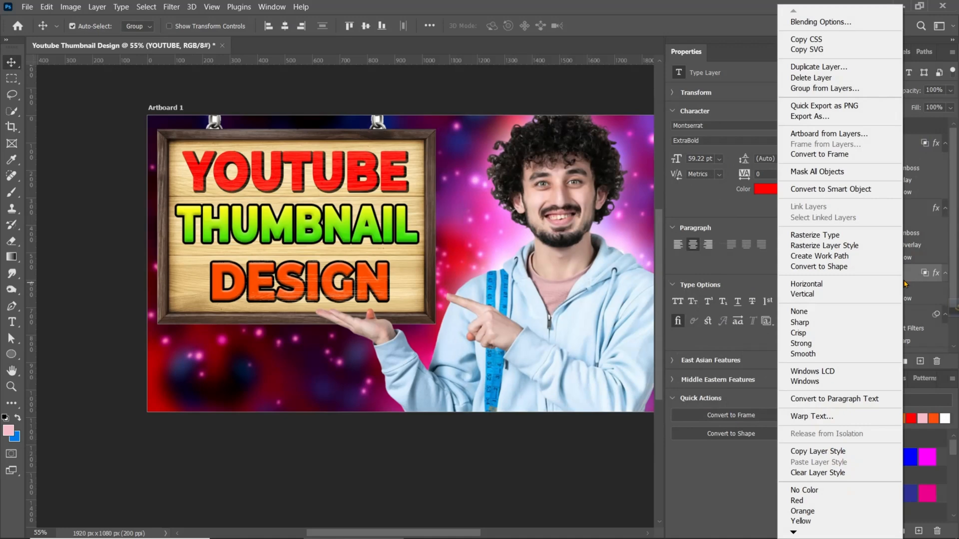
{"action": "left_click", "coordinate": [799, 23]}
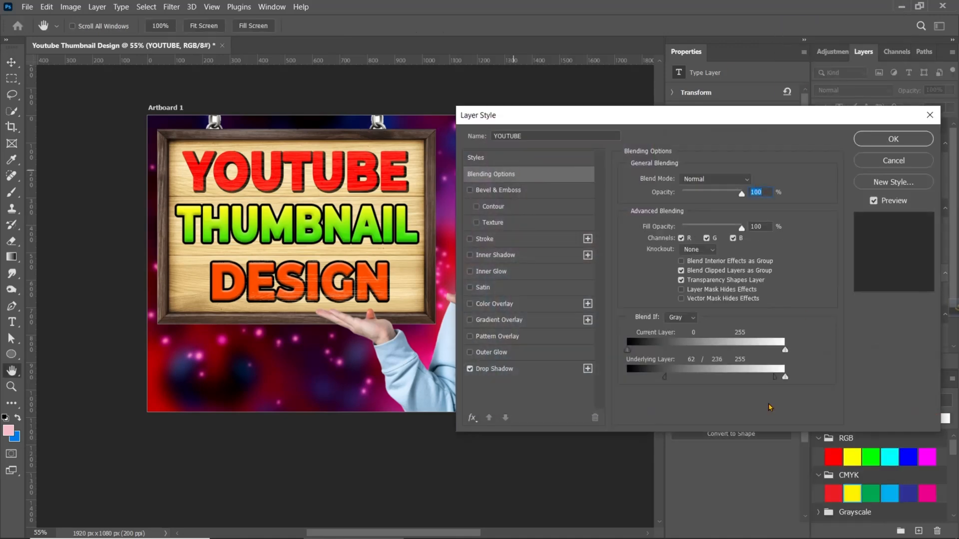
{"action": "mouse_move", "coordinate": [775, 381]}
{"action": "left_mouse_down"}
{"action": "mouse_move", "coordinate": [757, 385]}
{"action": "mouse_move", "coordinate": [768, 391]}
{"action": "left_mouse_up"}
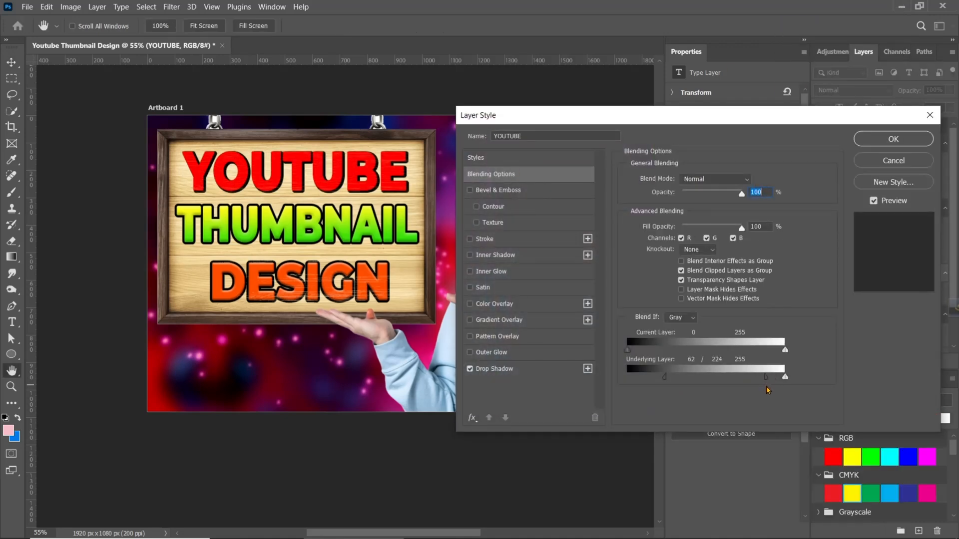
Step: Add an inner bevel to the YOUTUBE text with depth 240%, size 8 px, soften 3 px and a #ffffff highlight, and apply the style
{"action": "left_click", "coordinate": [514, 191]}
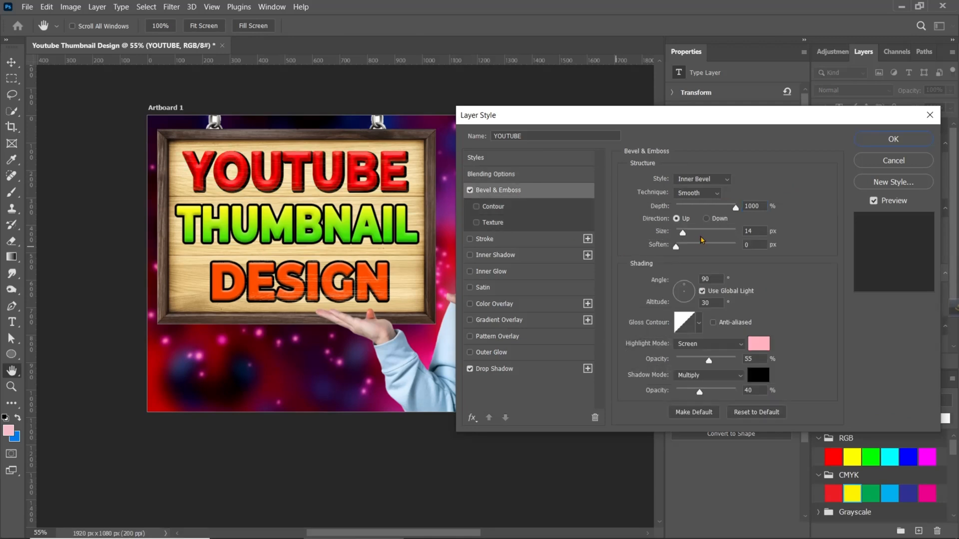
{"action": "left_click_drag", "start_coordinate": [686, 219], "coordinate": [687, 222]}
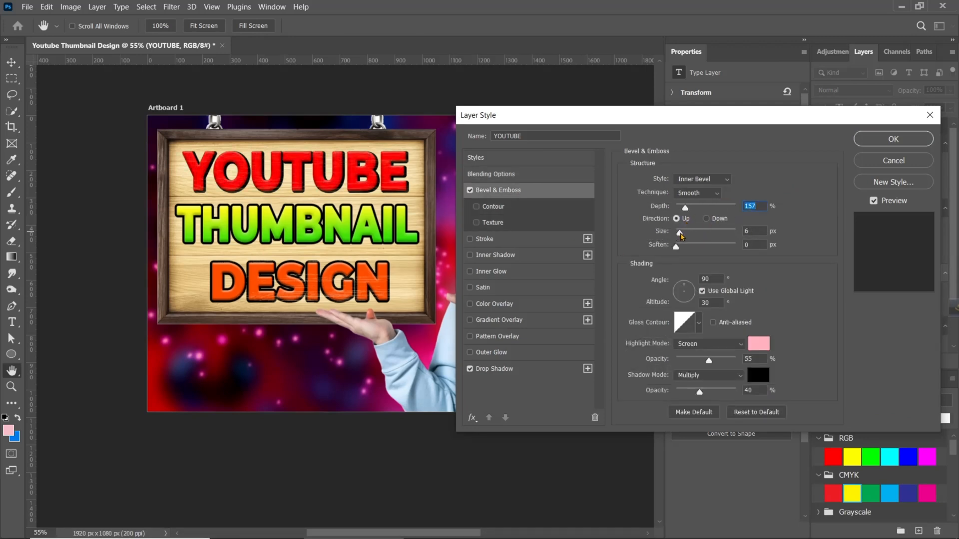
{"action": "left_click", "coordinate": [758, 345]}
{"action": "type", "text": "ffffff"}
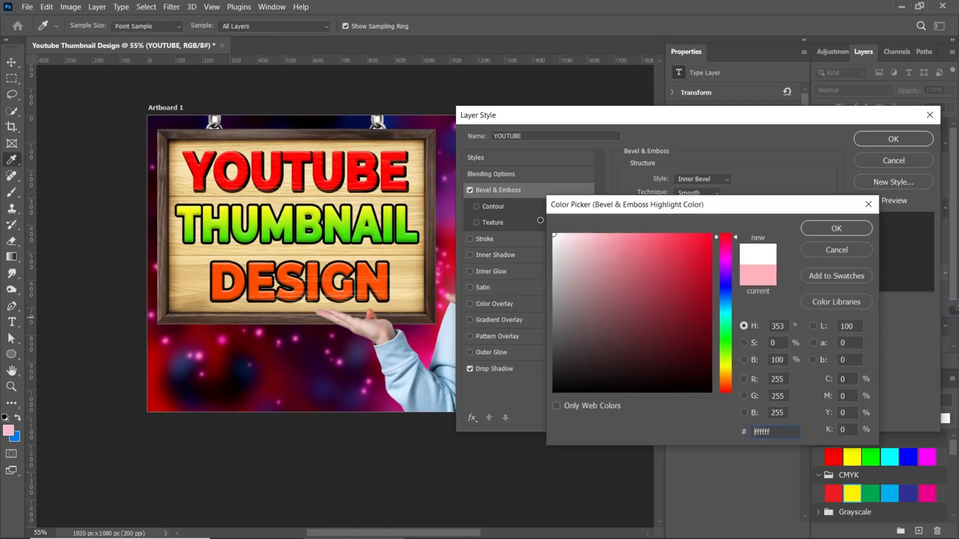
{"action": "left_click", "coordinate": [840, 232]}
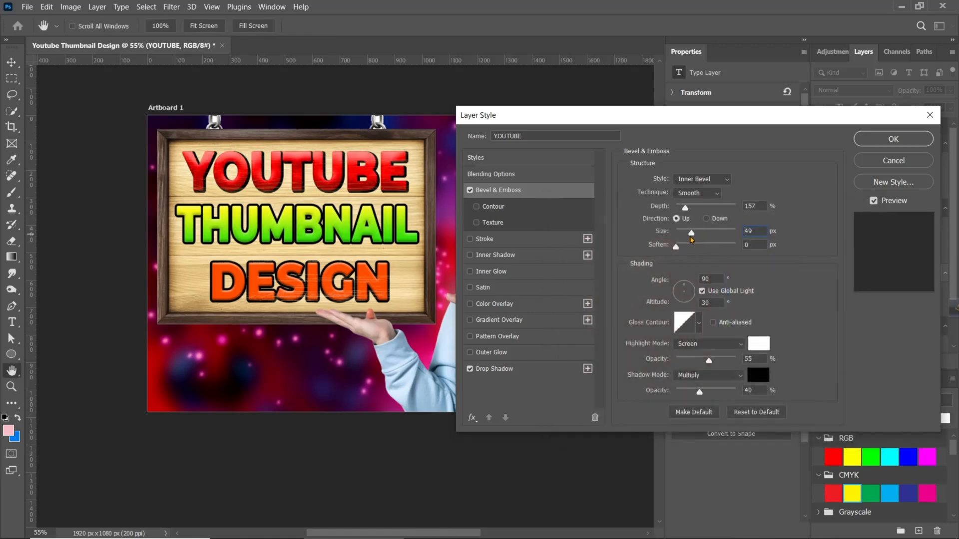
{"action": "mouse_move", "coordinate": [687, 241]}
{"action": "left_mouse_down"}
{"action": "mouse_move", "coordinate": [687, 257]}
{"action": "mouse_move", "coordinate": [690, 215]}
{"action": "mouse_move", "coordinate": [727, 228]}
{"action": "mouse_move", "coordinate": [693, 238]}
{"action": "left_mouse_up"}
{"action": "left_click", "coordinate": [872, 142]}
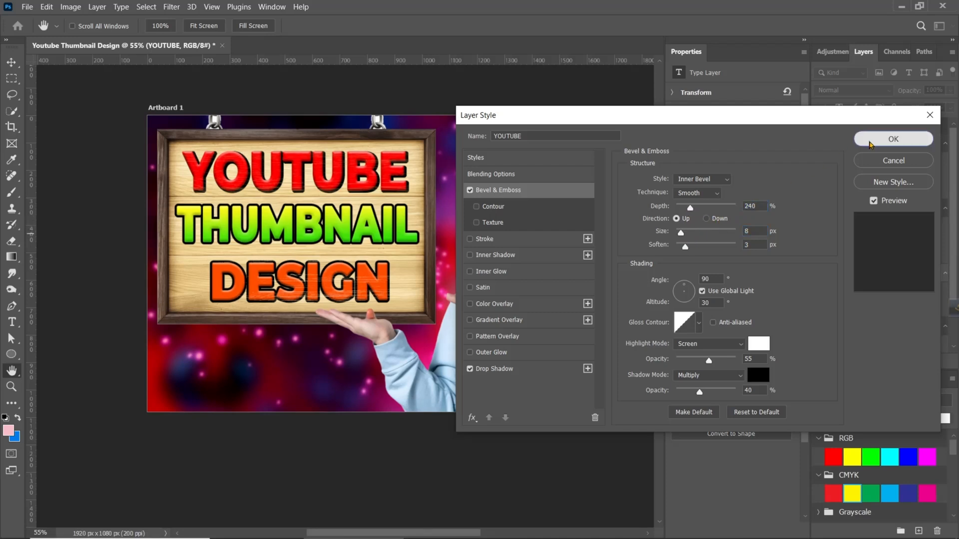
{"action": "key", "text": "v"}
Step: Add a black Multiply drop shadow to the man's cut-out with opacity 41%, distance 0 px, spread 0% and size 35 px
{"action": "scroll", "coordinate": [293, 327], "scroll_direction": "down", "scroll_amount": 3}
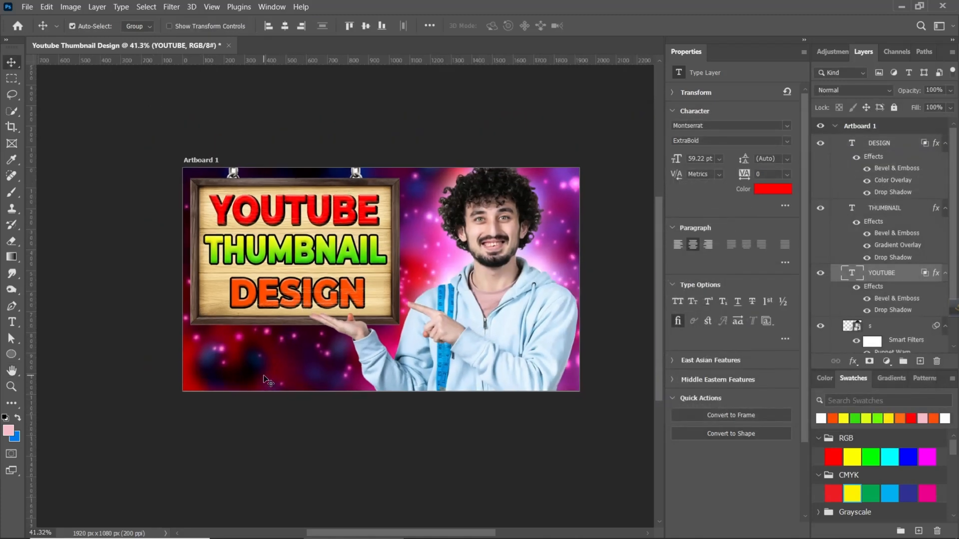
{"action": "left_click", "coordinate": [483, 344]}
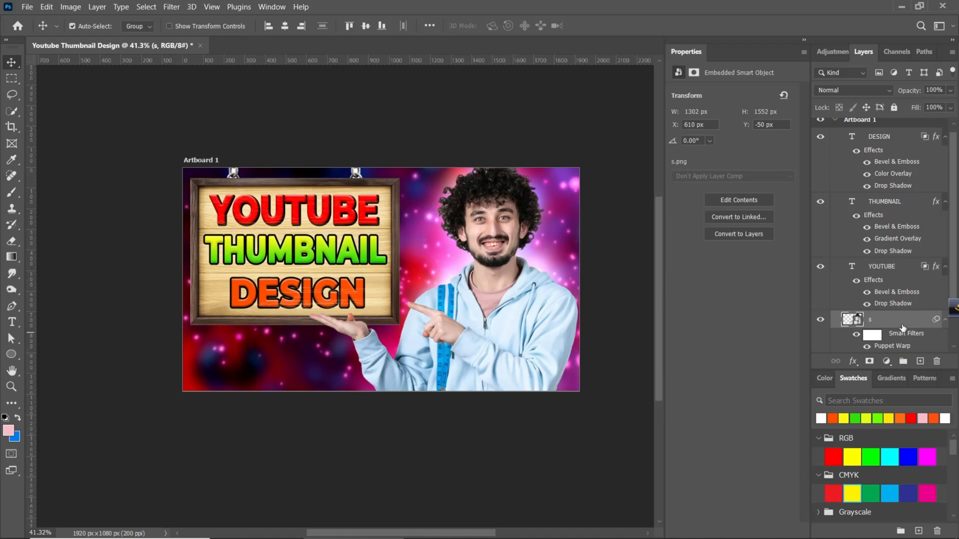
{"action": "right_click", "coordinate": [904, 329]}
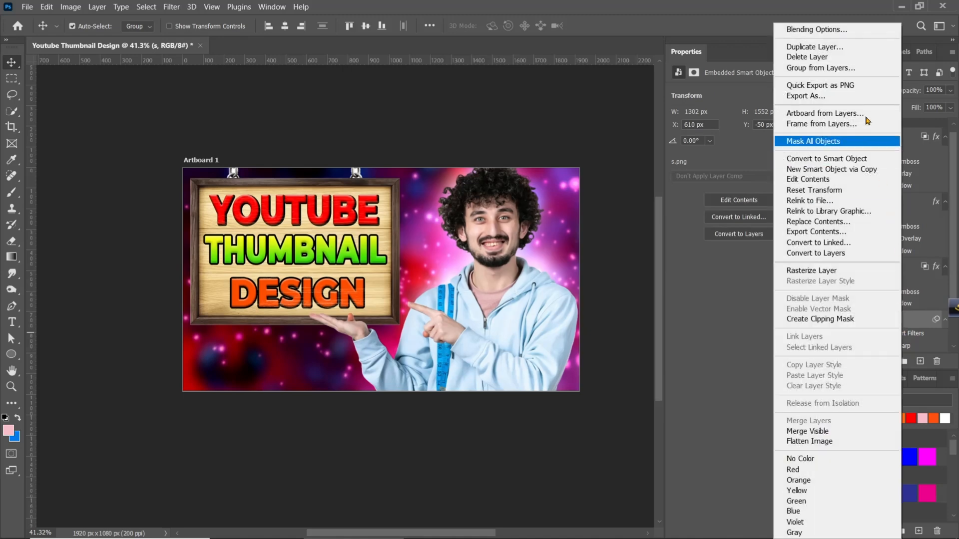
{"action": "left_click", "coordinate": [845, 31]}
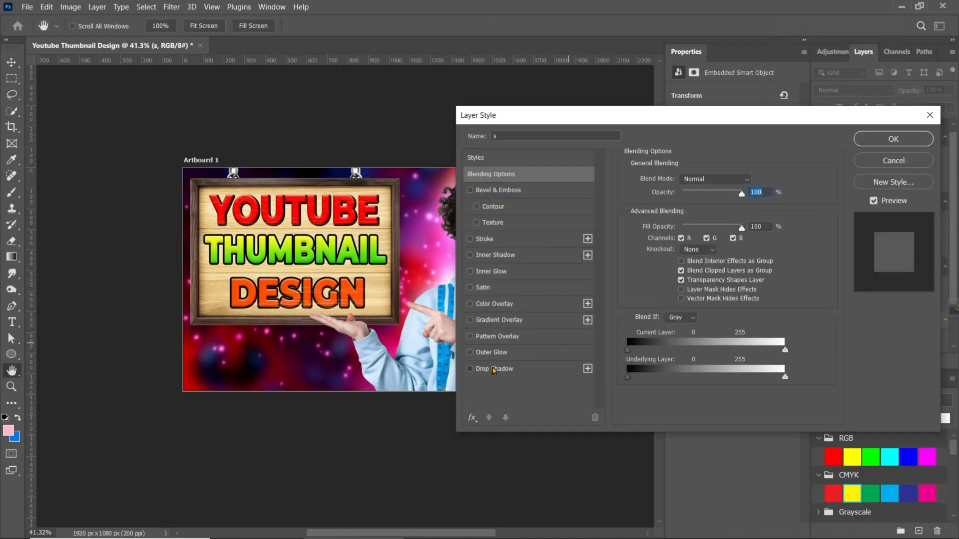
{"action": "left_click", "coordinate": [494, 369]}
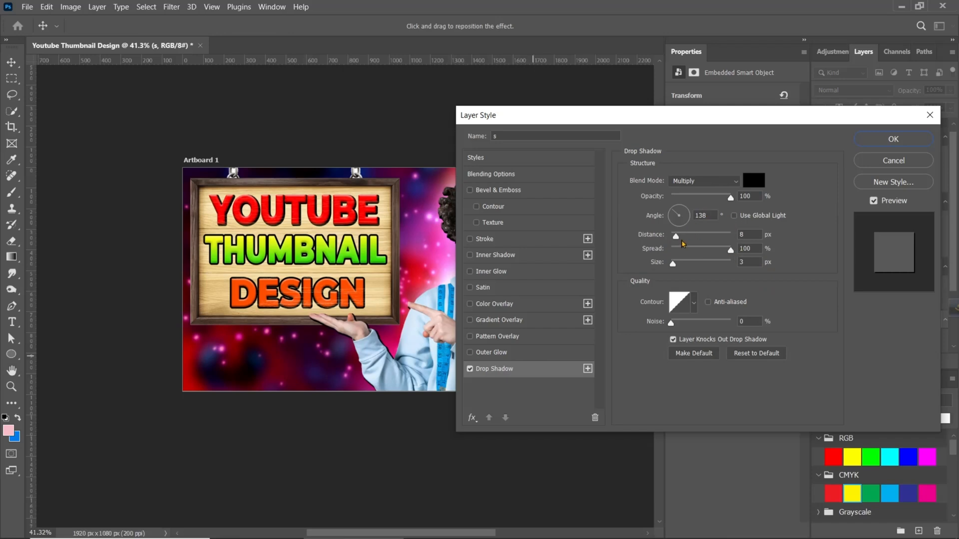
{"action": "left_click_drag", "start_coordinate": [682, 241], "coordinate": [675, 266]}
{"action": "left_click_drag", "start_coordinate": [731, 257], "coordinate": [683, 263]}
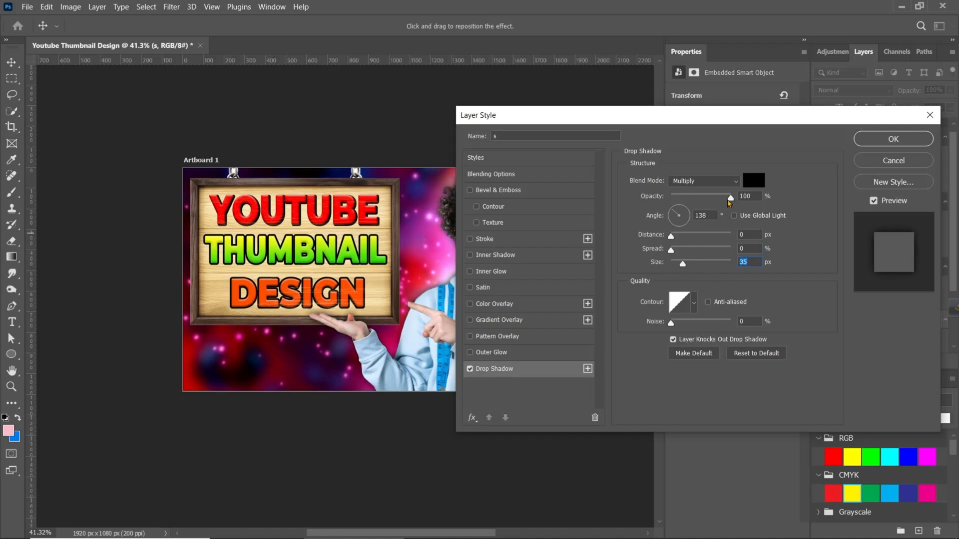
{"action": "left_click_drag", "start_coordinate": [729, 203], "coordinate": [703, 200]}
Step: Refine the man's drop shadow to opacity 31%, spread 2% and size 10 px, and apply the style
{"action": "left_click_drag", "start_coordinate": [554, 119], "coordinate": [653, 107]}
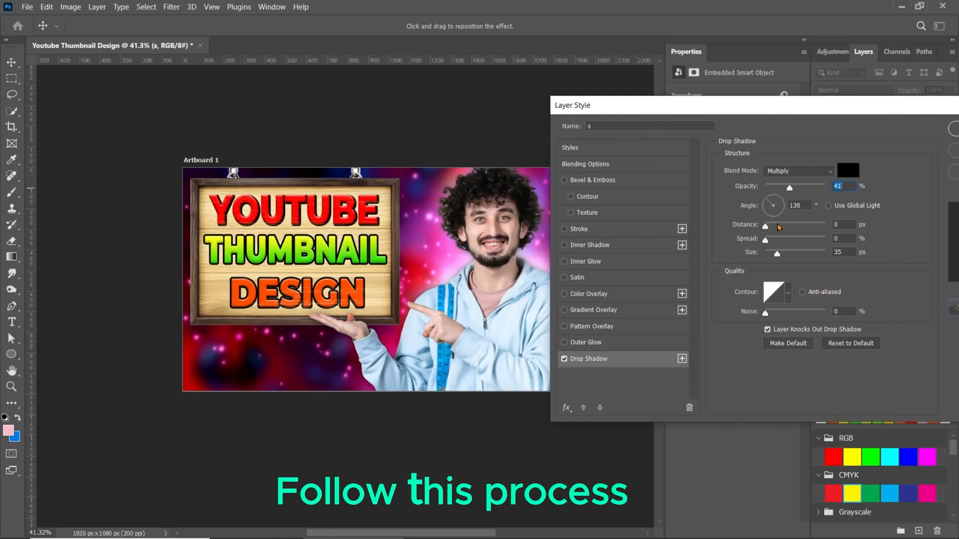
{"action": "left_click_drag", "start_coordinate": [766, 240], "coordinate": [773, 259]}
{"action": "left_click_drag", "start_coordinate": [790, 190], "coordinate": [786, 194]}
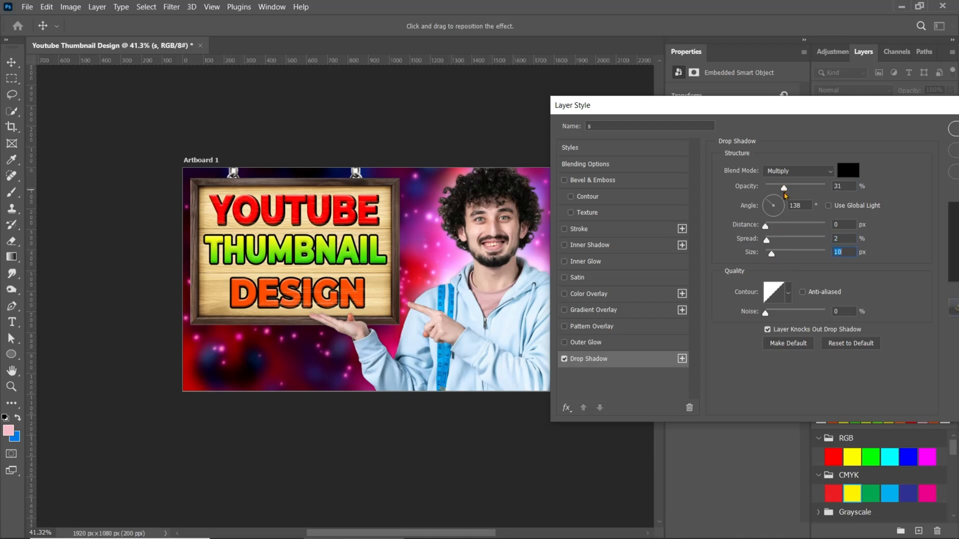
{"action": "left_click_drag", "start_coordinate": [851, 106], "coordinate": [811, 111]}
{"action": "left_click", "coordinate": [926, 133]}
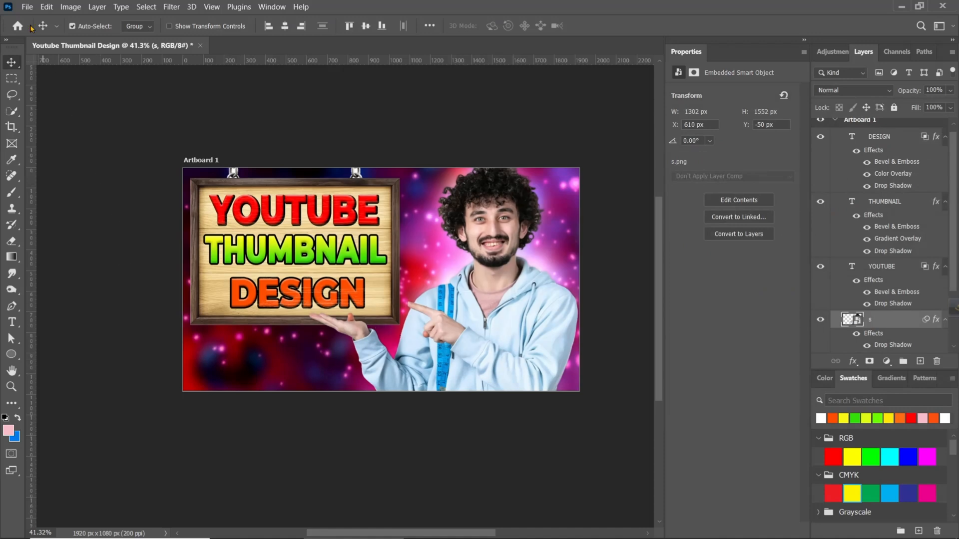
Step: Place the pngwing.com (1) growth chart graphic as an embedded object, scaled to 387 x 267 px, below the wooden signboard
{"action": "left_click", "coordinate": [27, 7]}
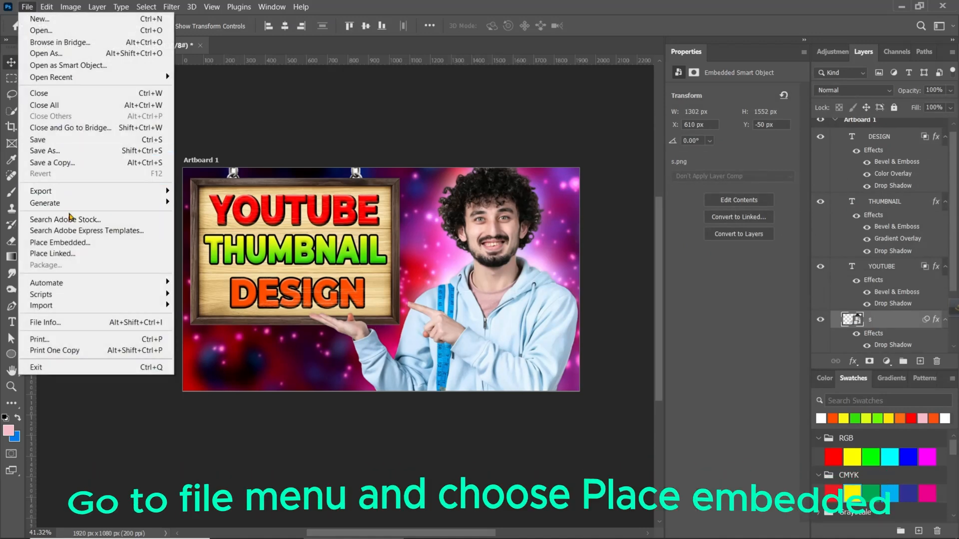
{"action": "left_click", "coordinate": [60, 243]}
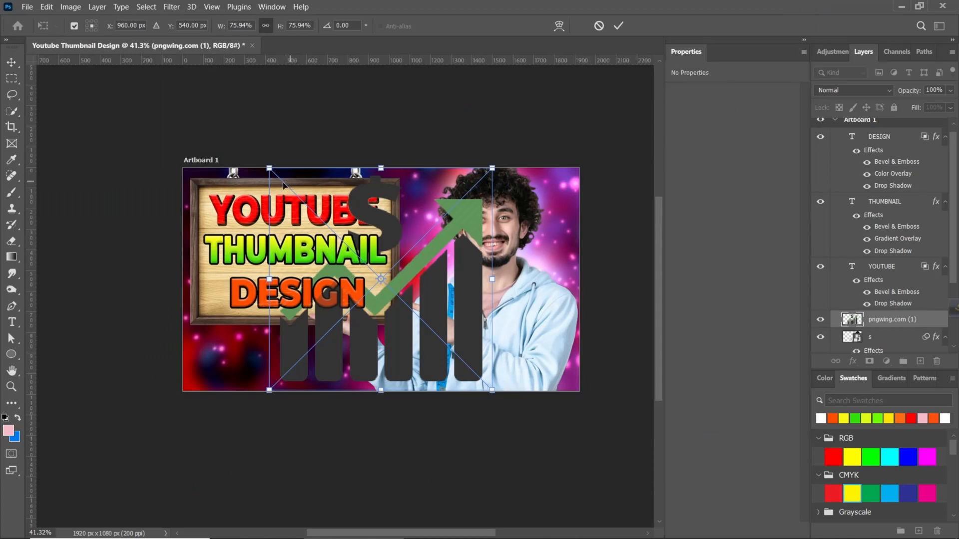
{"action": "left_click_drag", "start_coordinate": [268, 168], "coordinate": [398, 297]}
{"action": "left_click_drag", "start_coordinate": [443, 336], "coordinate": [307, 337]}
{"action": "left_click_drag", "start_coordinate": [259, 298], "coordinate": [303, 341]}
{"action": "left_click_drag", "start_coordinate": [345, 354], "coordinate": [286, 339]}
{"action": "mouse_move", "coordinate": [285, 354]}
{"action": "left_mouse_down"}
{"action": "mouse_move", "coordinate": [313, 353]}
{"action": "mouse_move", "coordinate": [287, 347]}
{"action": "mouse_move", "coordinate": [271, 325]}
{"action": "mouse_move", "coordinate": [276, 352]}
{"action": "left_mouse_up"}
{"action": "key", "text": "Return"}
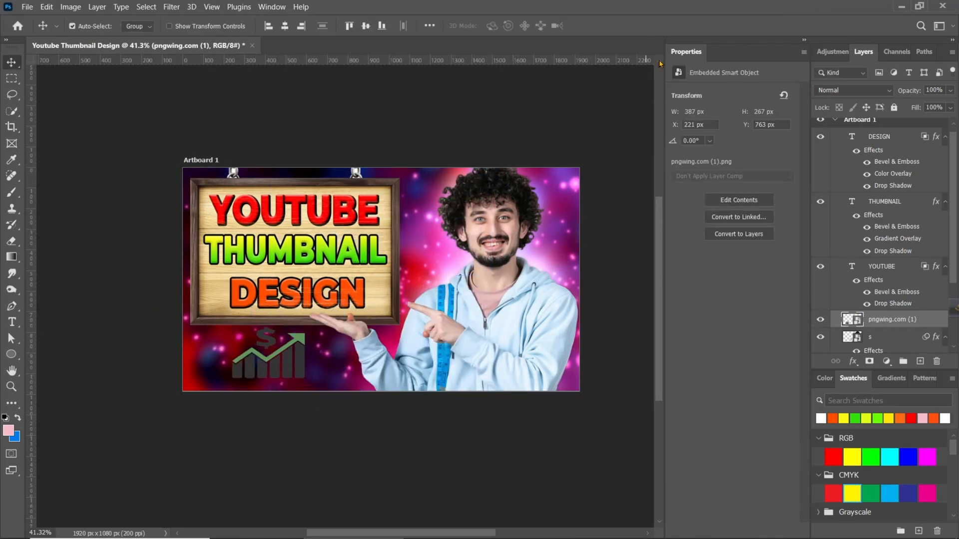
Step: Add a bright yellow color overlay at 100% opacity to the growth chart graphic
{"action": "right_click", "coordinate": [933, 327]}
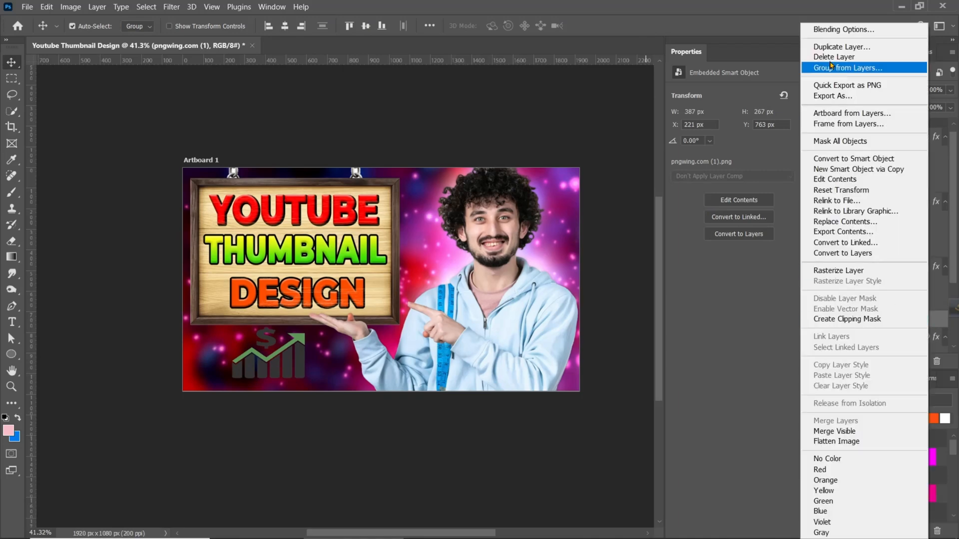
{"action": "left_click", "coordinate": [844, 29]}
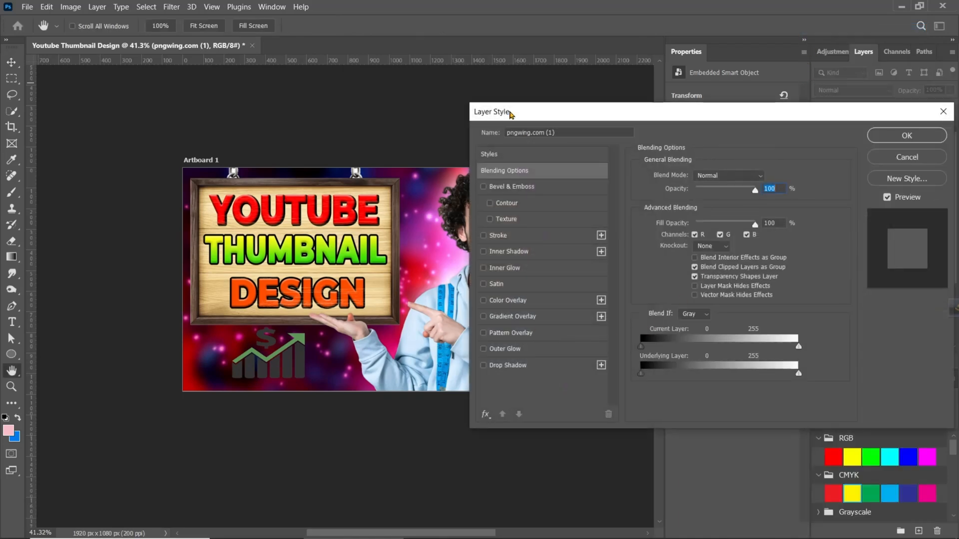
{"action": "left_click", "coordinate": [515, 300]}
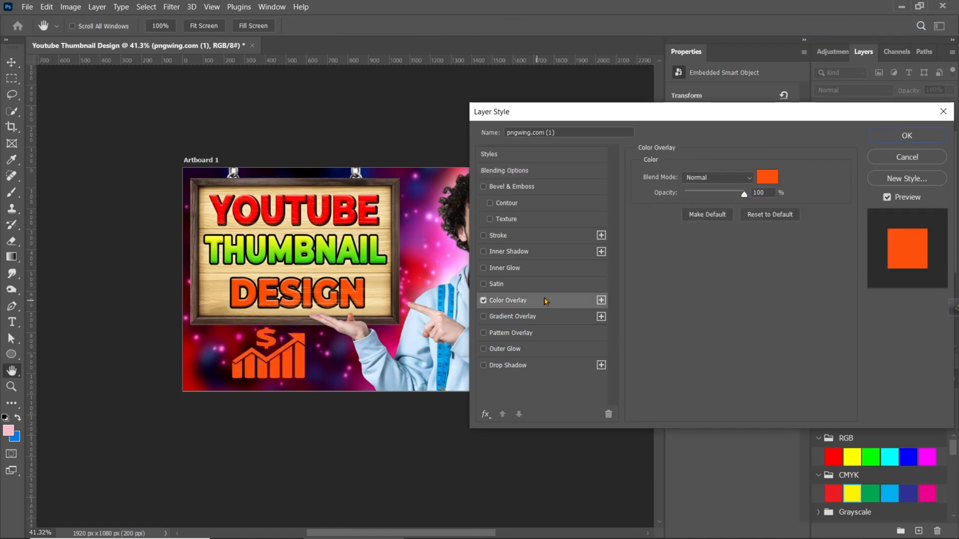
{"action": "left_click", "coordinate": [768, 177]}
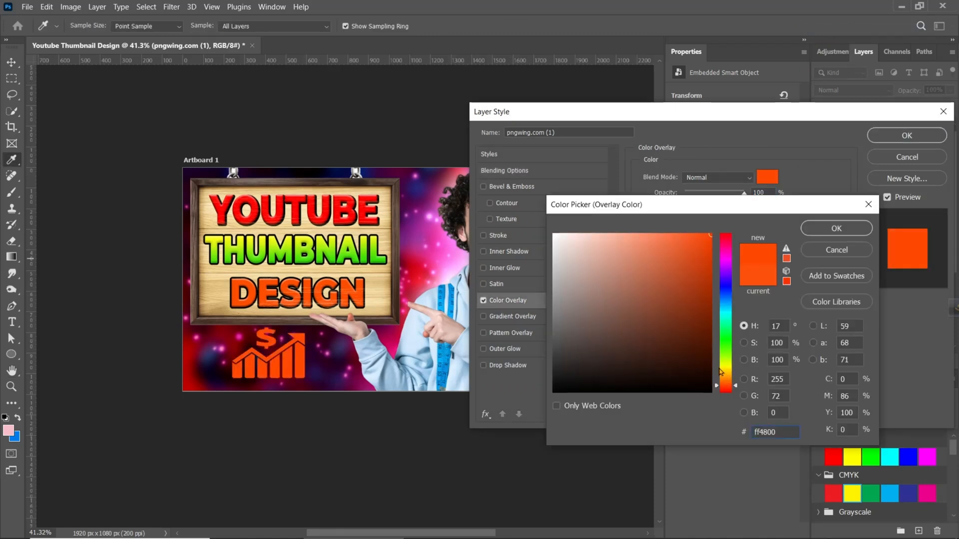
{"action": "left_click", "coordinate": [731, 368]}
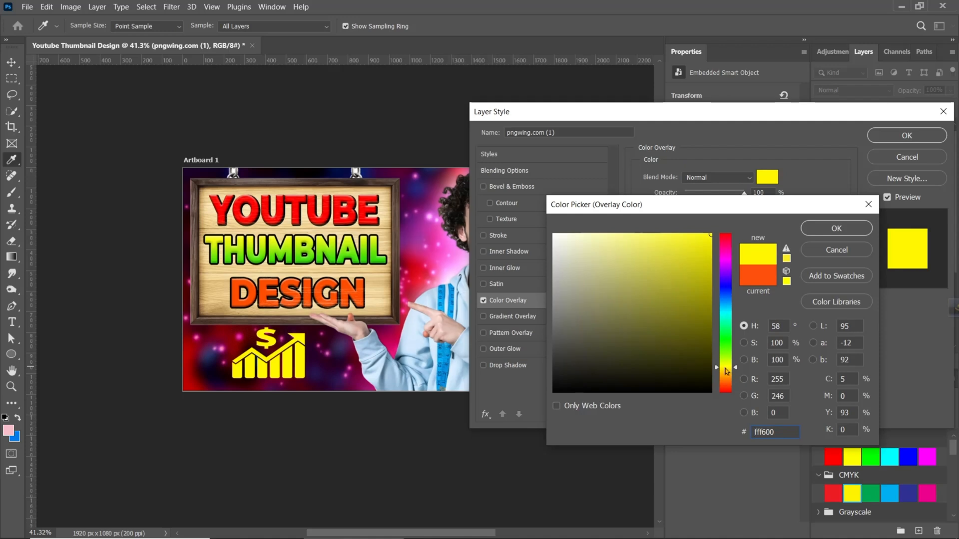
{"action": "left_click_drag", "start_coordinate": [725, 368], "coordinate": [728, 367]}
{"action": "left_click", "coordinate": [845, 229]}
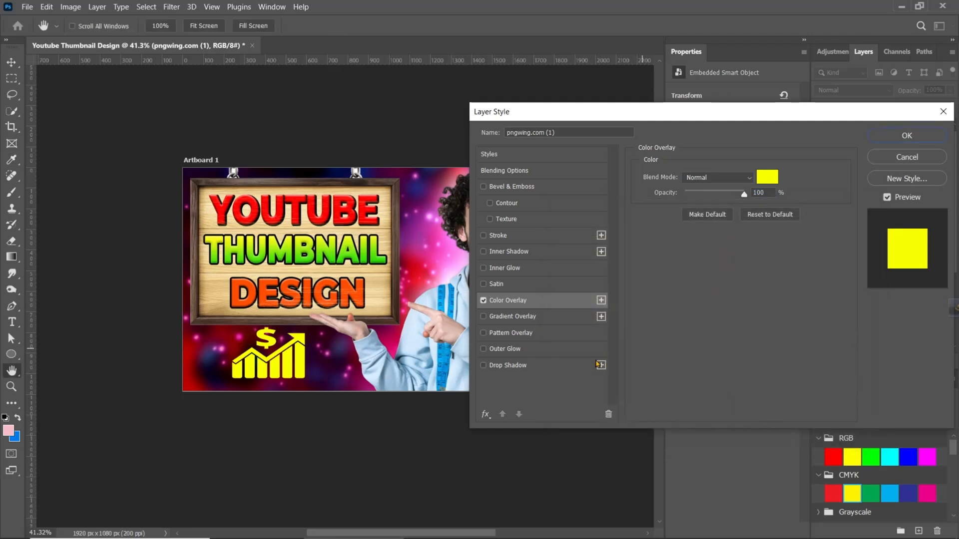
Step: Add a black drop shadow to the chart graphic with distance 14 px, spread 0% and size 5 px, and apply the style
{"action": "left_click", "coordinate": [508, 365]}
{"action": "left_click", "coordinate": [694, 234]}
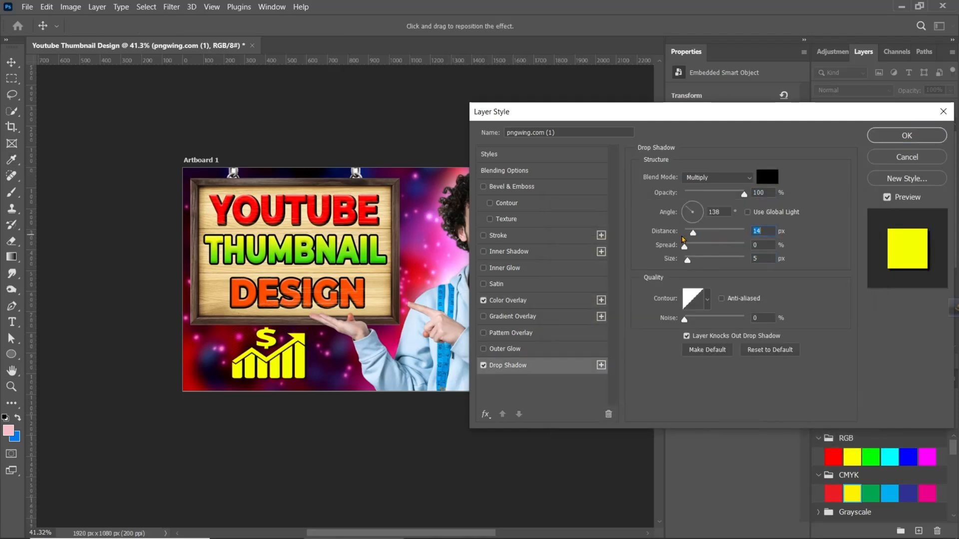
{"action": "left_click", "coordinate": [902, 142]}
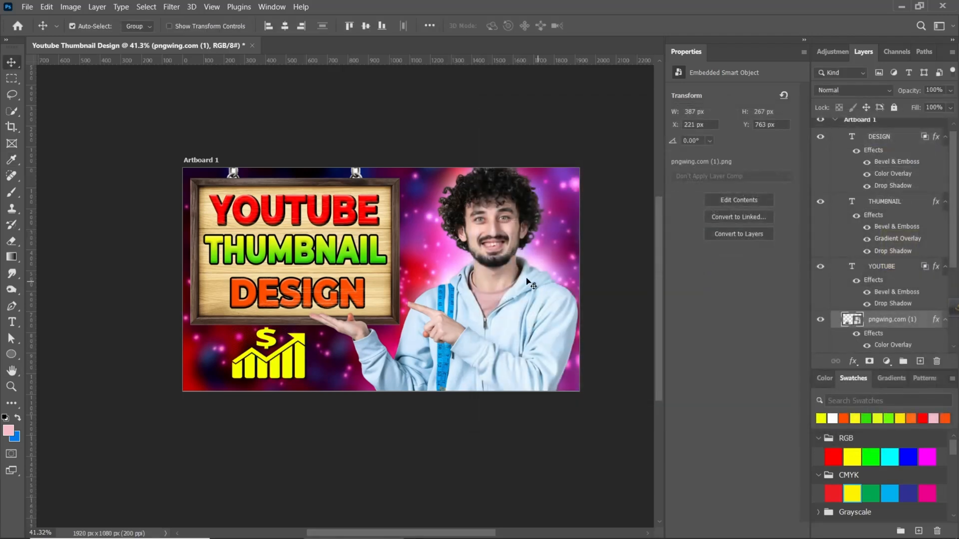
Step: Stamp all visible layers into a new layer above the DESIGN text and convert it to a smart object
{"action": "scroll", "coordinate": [882, 199], "scroll_direction": "up", "scroll_amount": 1}
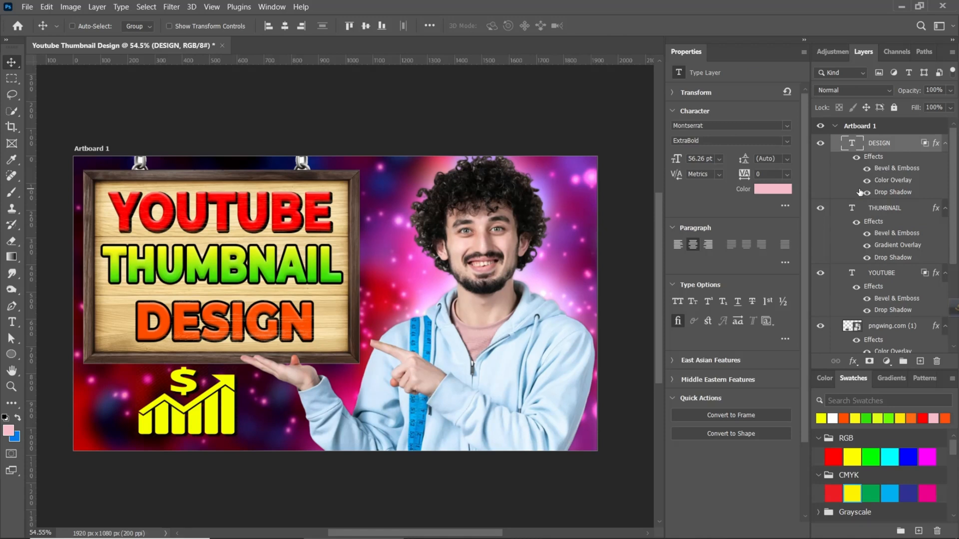
{"action": "key", "text": "ctrl+alt+shift+e"}
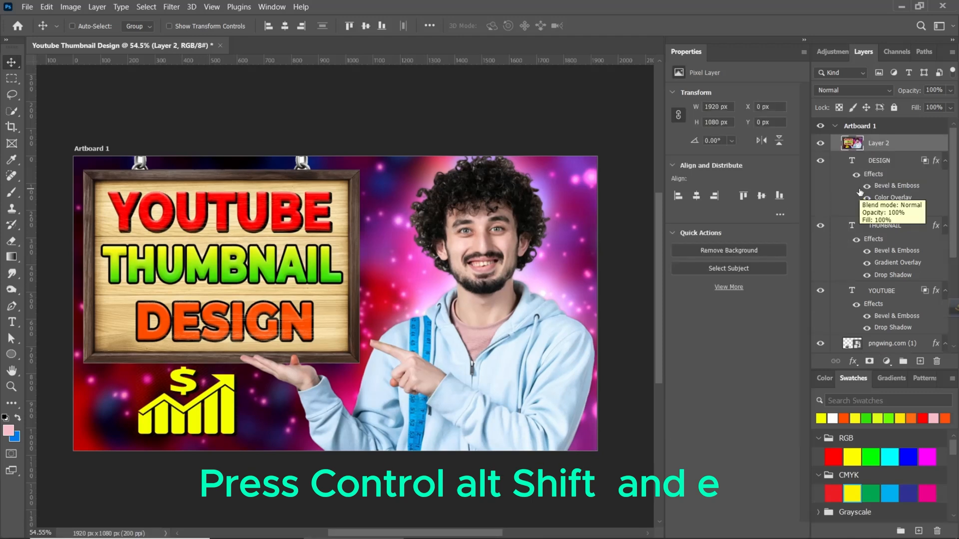
{"action": "right_click", "coordinate": [907, 148]}
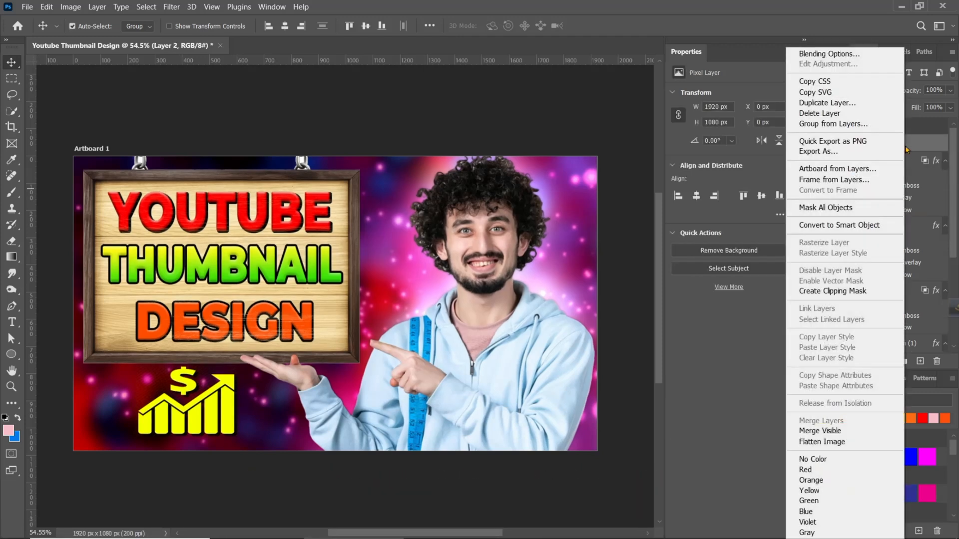
{"action": "left_click", "coordinate": [840, 224]}
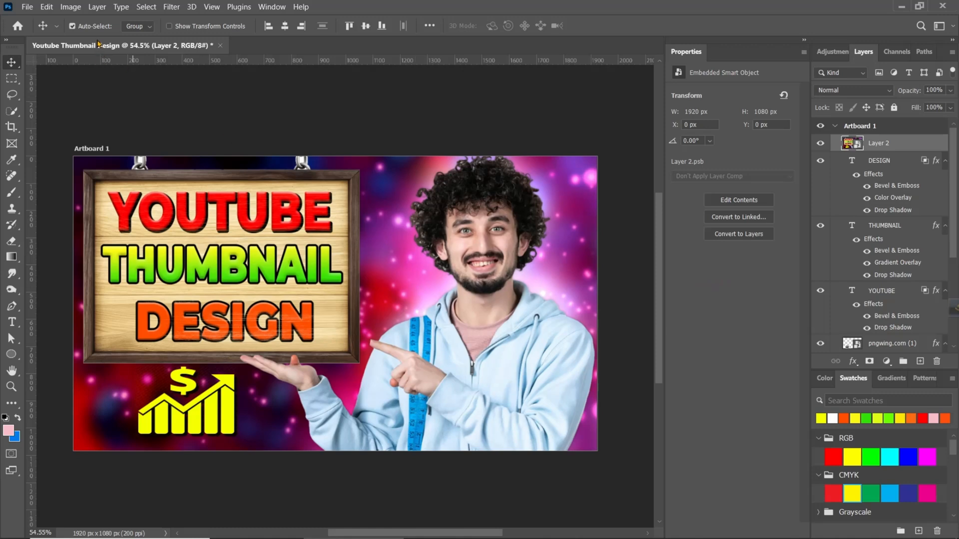
Step: Start the Camera Raw Filter and set exposure +0.25, contrast +28, highlights -75, shadows -18, whites -47 and blacks -16
{"action": "left_click", "coordinate": [171, 6]}
{"action": "left_click", "coordinate": [235, 95]}
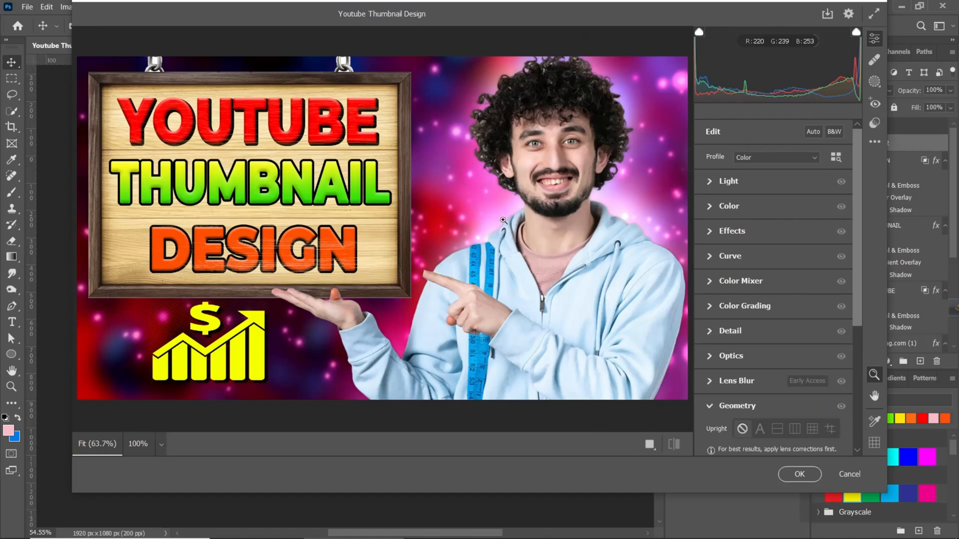
{"action": "scroll", "coordinate": [502, 197], "scroll_direction": "down", "scroll_amount": 2}
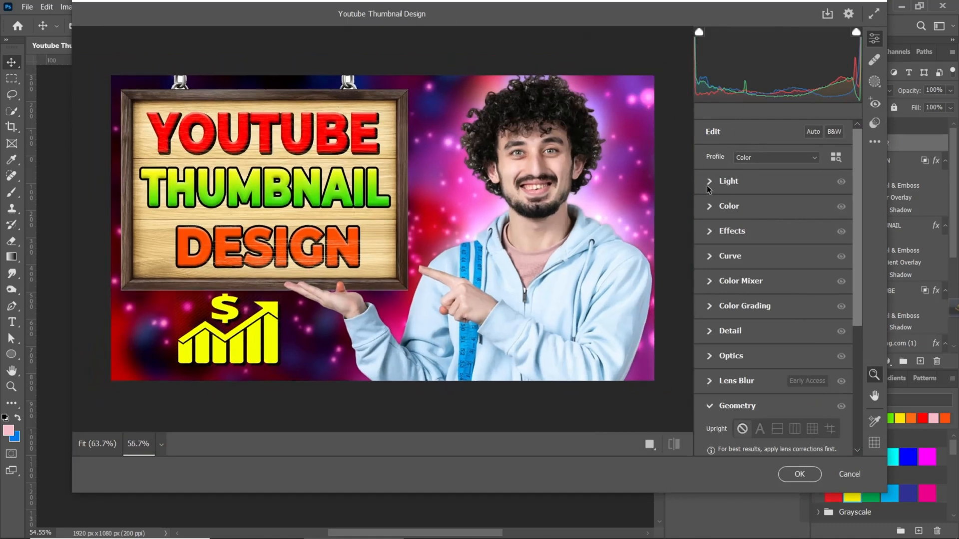
{"action": "left_click", "coordinate": [721, 186]}
{"action": "left_click_drag", "start_coordinate": [772, 249], "coordinate": [721, 263]}
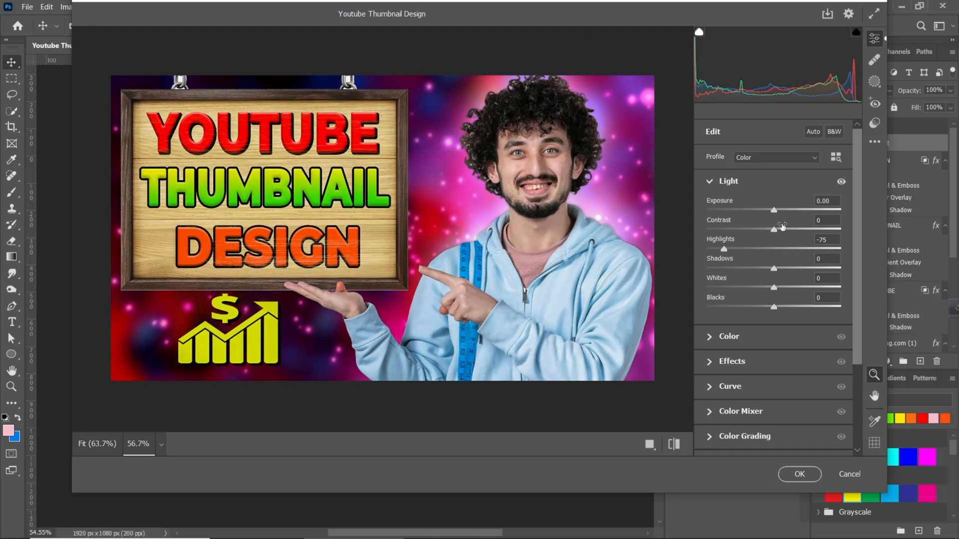
{"action": "left_click", "coordinate": [777, 210]}
{"action": "left_click_drag", "start_coordinate": [771, 229], "coordinate": [793, 243]}
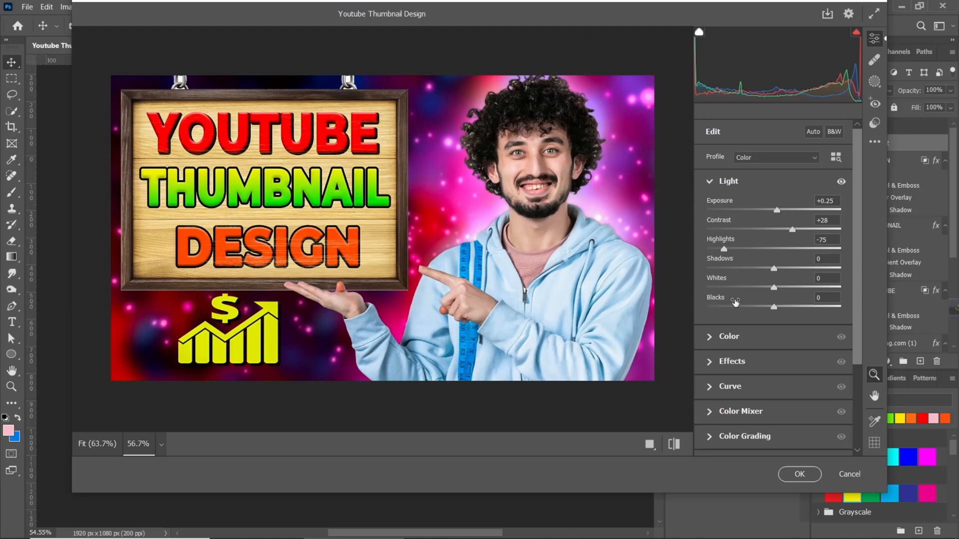
{"action": "left_click_drag", "start_coordinate": [773, 271], "coordinate": [764, 309]}
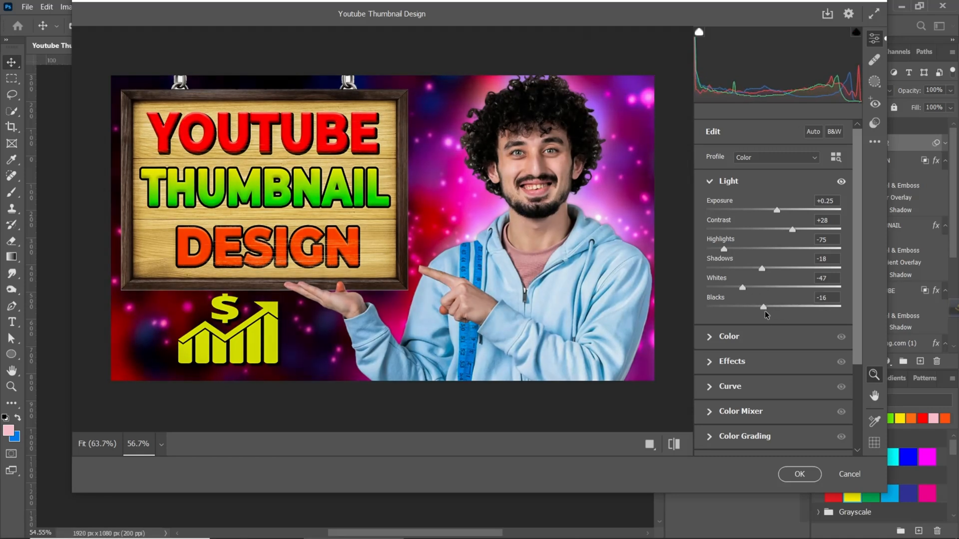
Step: Raise the merged image's vibrance to about +19 and its saturation to about +13
{"action": "left_click", "coordinate": [712, 338]}
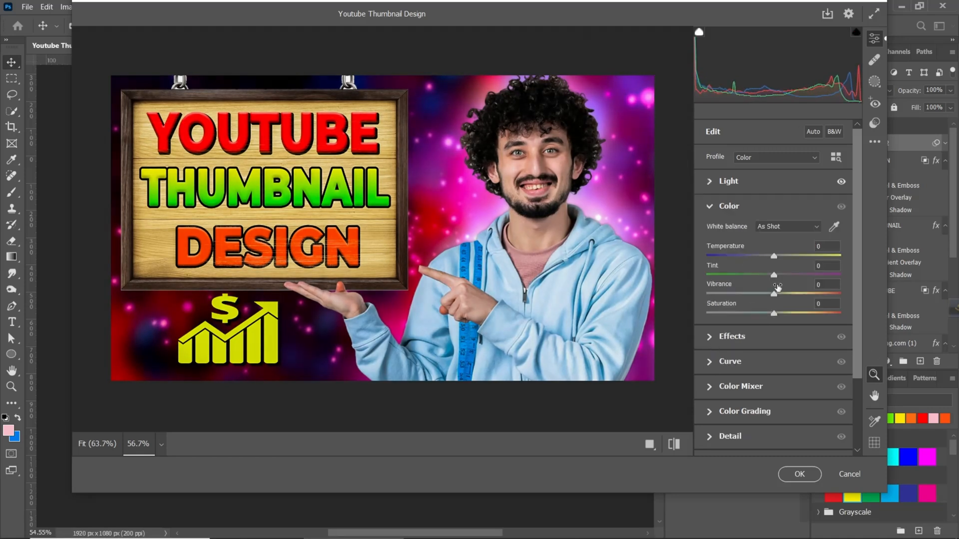
{"action": "left_click_drag", "start_coordinate": [774, 295], "coordinate": [785, 318]}
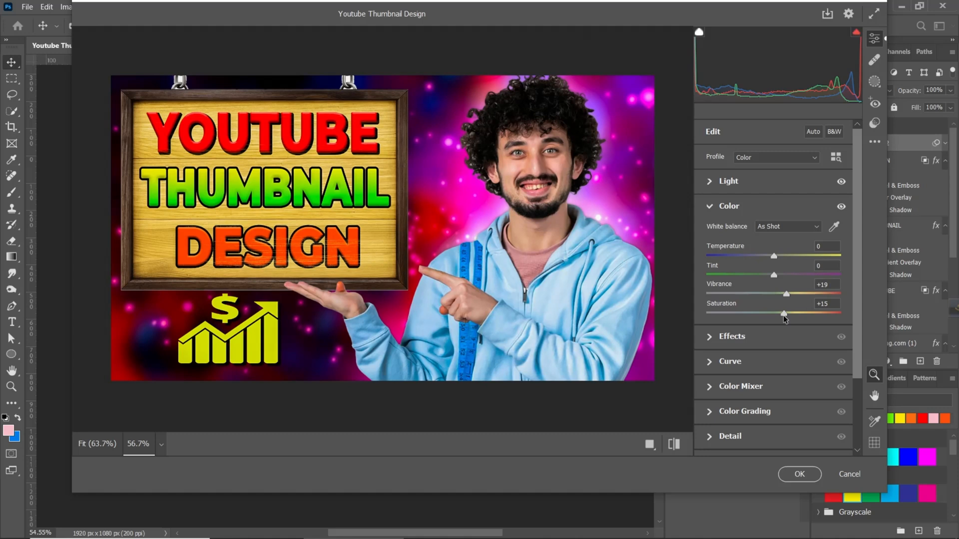
{"action": "left_click_drag", "start_coordinate": [784, 320], "coordinate": [782, 319]}
{"action": "scroll", "coordinate": [739, 362], "scroll_direction": "down", "scroll_amount": 3}
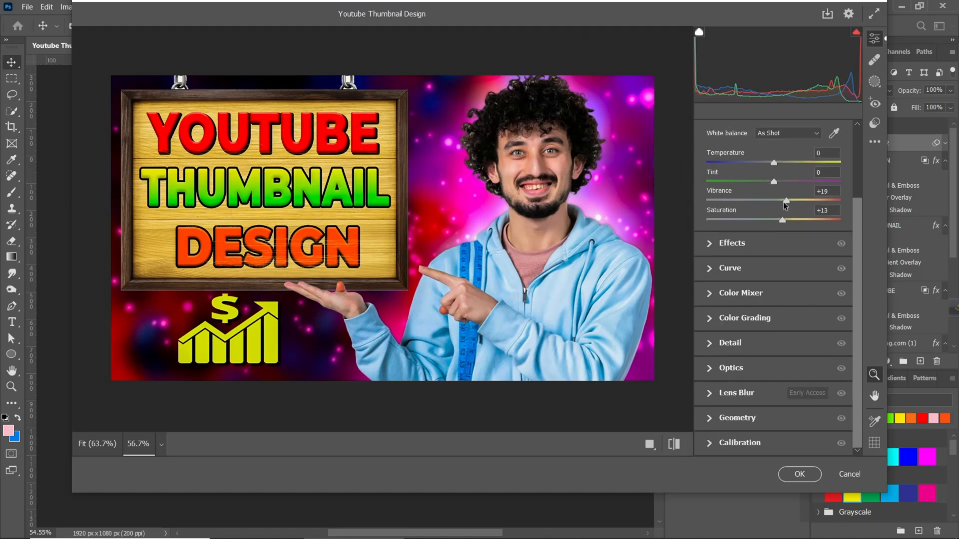
{"action": "left_click_drag", "start_coordinate": [784, 202], "coordinate": [781, 225]}
Step: Set the merged image's effects to clarity +21, dehaze +14, vignette -3 and grain 15
{"action": "left_click", "coordinate": [732, 243]}
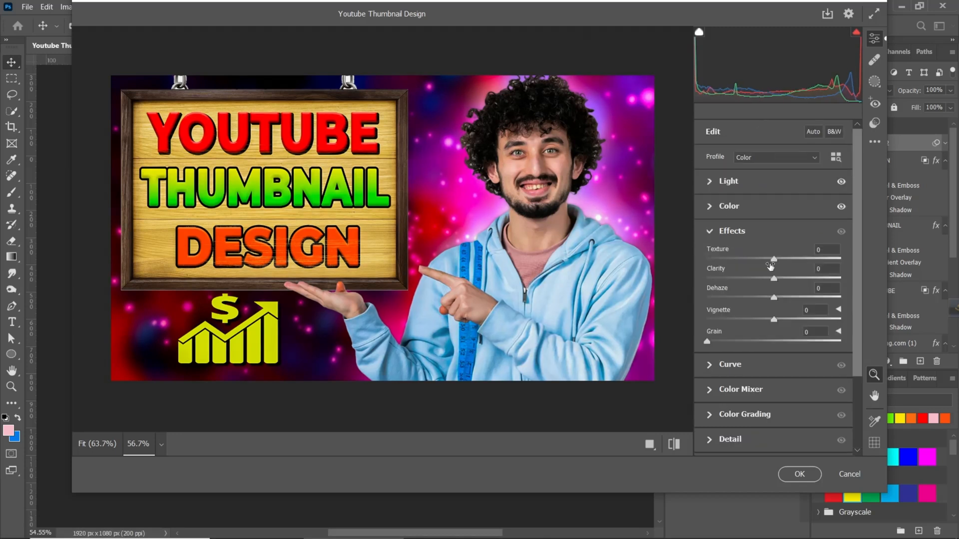
{"action": "left_click_drag", "start_coordinate": [775, 280], "coordinate": [772, 338]}
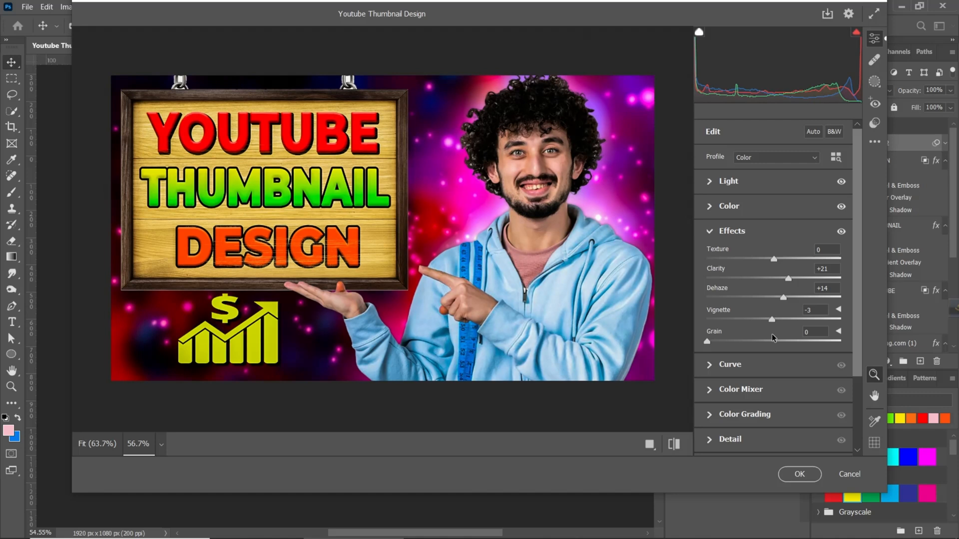
{"action": "left_click_drag", "start_coordinate": [706, 342], "coordinate": [729, 373]}
{"action": "scroll", "coordinate": [740, 382], "scroll_direction": "down", "scroll_amount": 2}
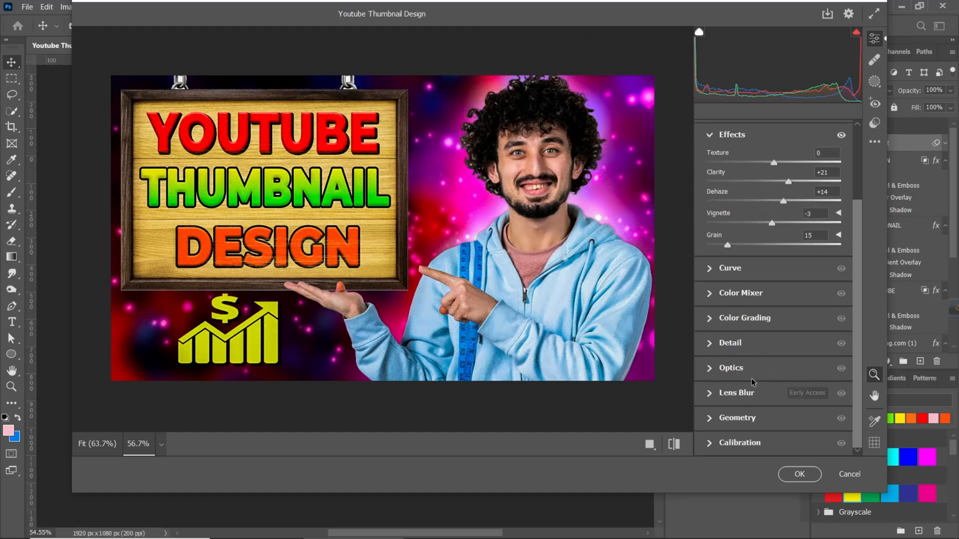
Step: Set the Color Mixer saturation to reds +27, oranges +8, yellows +40 and greens +96
{"action": "left_click", "coordinate": [714, 295]}
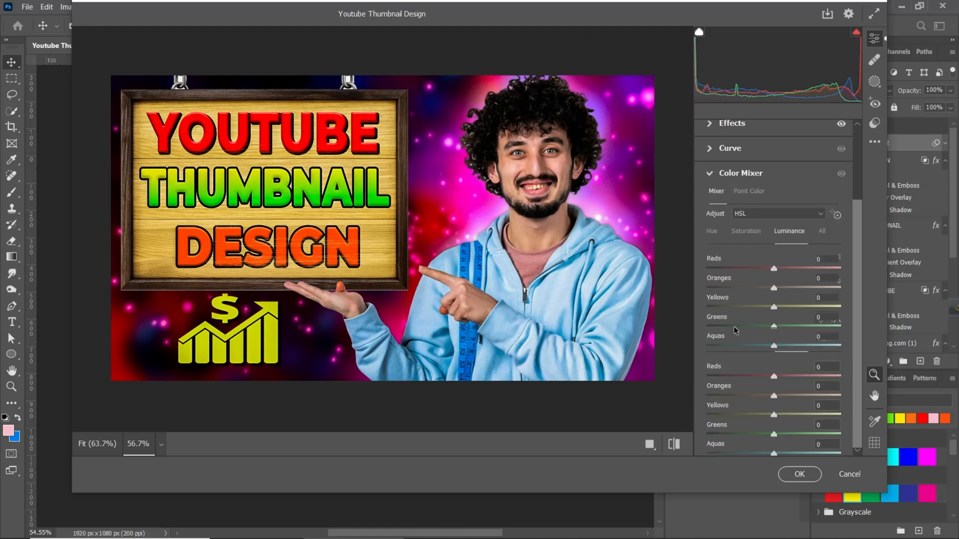
{"action": "left_click", "coordinate": [746, 233]}
{"action": "mouse_move", "coordinate": [778, 289]}
{"action": "left_mouse_down"}
{"action": "mouse_move", "coordinate": [793, 298]}
{"action": "mouse_move", "coordinate": [779, 306]}
{"action": "left_mouse_up"}
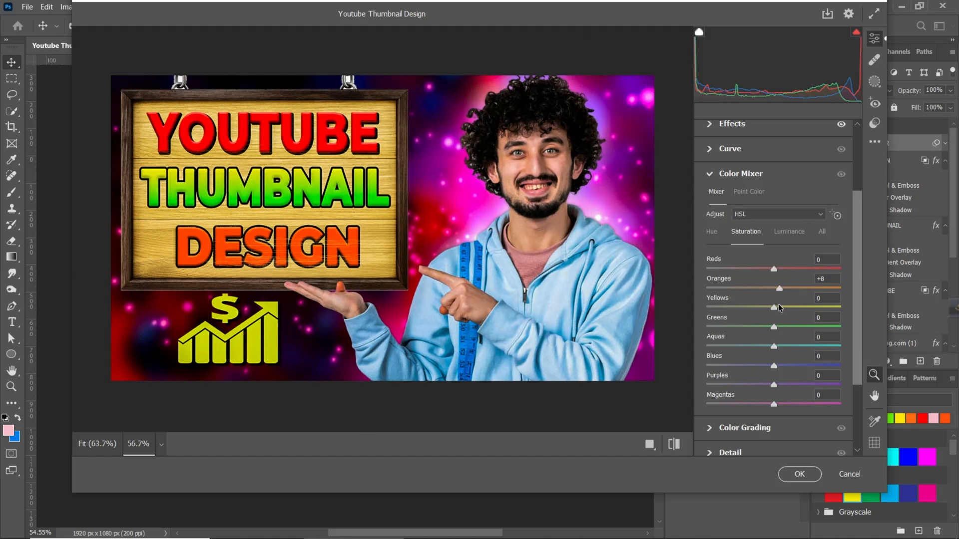
{"action": "left_click_drag", "start_coordinate": [775, 272], "coordinate": [792, 291]}
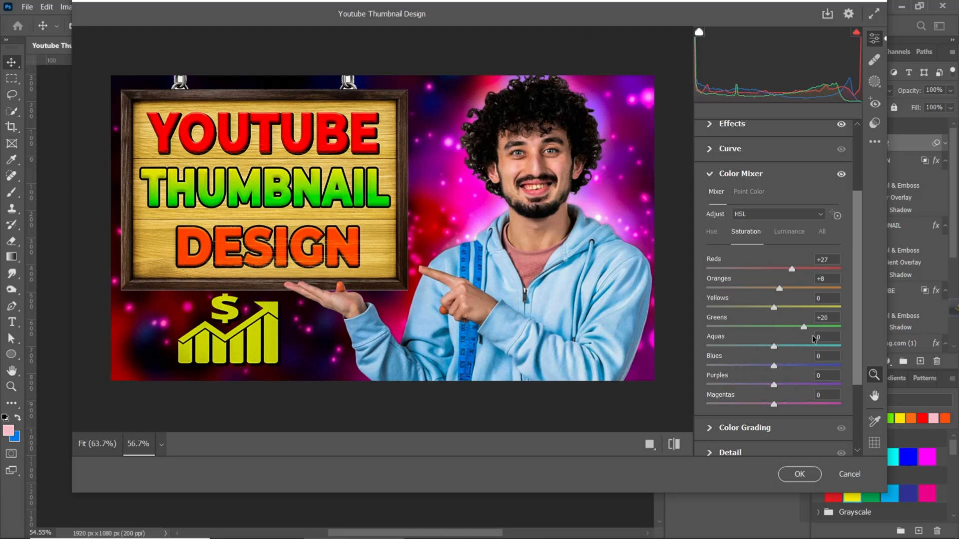
{"action": "left_click_drag", "start_coordinate": [833, 344], "coordinate": [841, 345]}
{"action": "left_click_drag", "start_coordinate": [777, 310], "coordinate": [799, 339]}
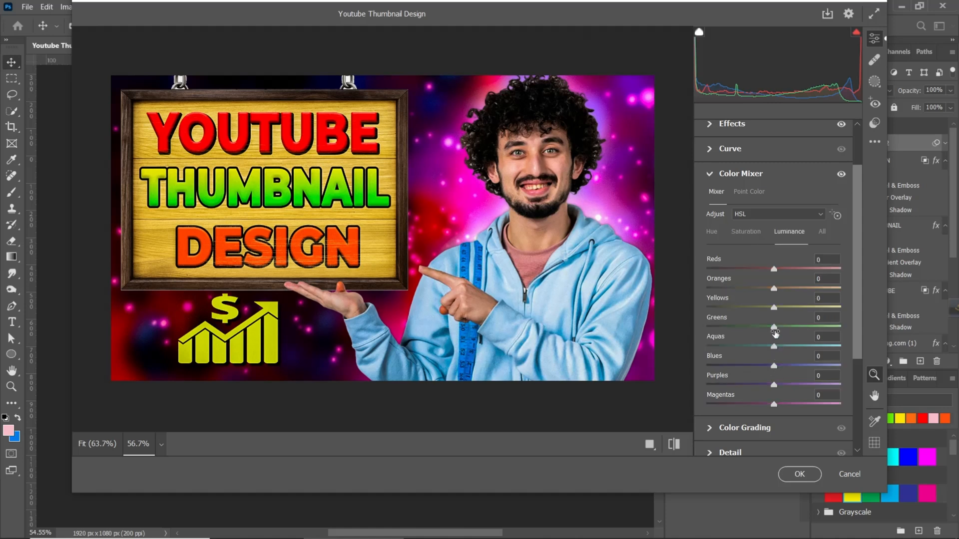
Step: Set the Color Mixer luminance to oranges about +37, greens +73, aquas -22 and blues -10, and the aquas saturation to +20
{"action": "left_click_drag", "start_coordinate": [775, 330], "coordinate": [767, 372]}
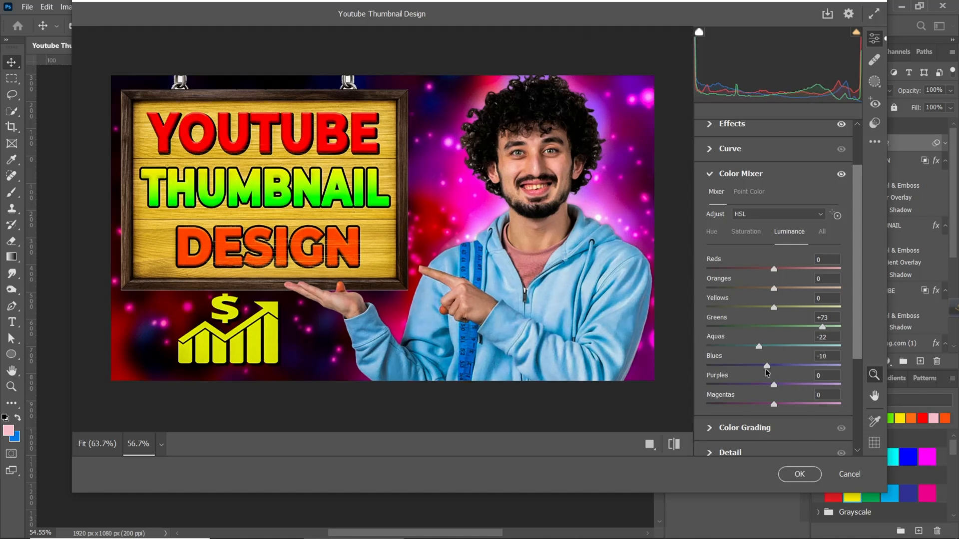
{"action": "left_click", "coordinate": [742, 232]}
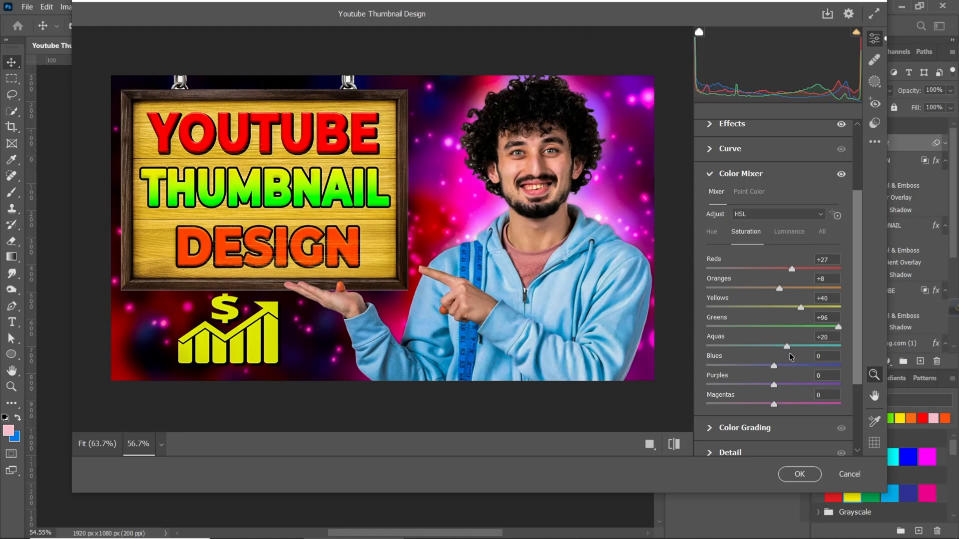
{"action": "left_click", "coordinate": [782, 234]}
{"action": "left_click_drag", "start_coordinate": [776, 292], "coordinate": [799, 295]}
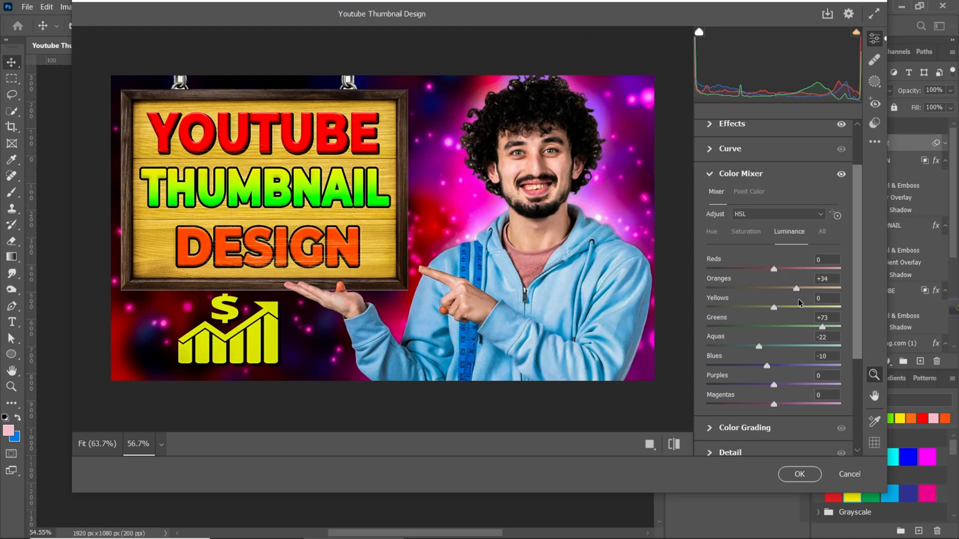
Step: Color grade the midtones slightly towards blue and the shadows to hue 330, saturation 23, with blending 77 and balance +44
{"action": "scroll", "coordinate": [764, 356], "scroll_direction": "down", "scroll_amount": 3}
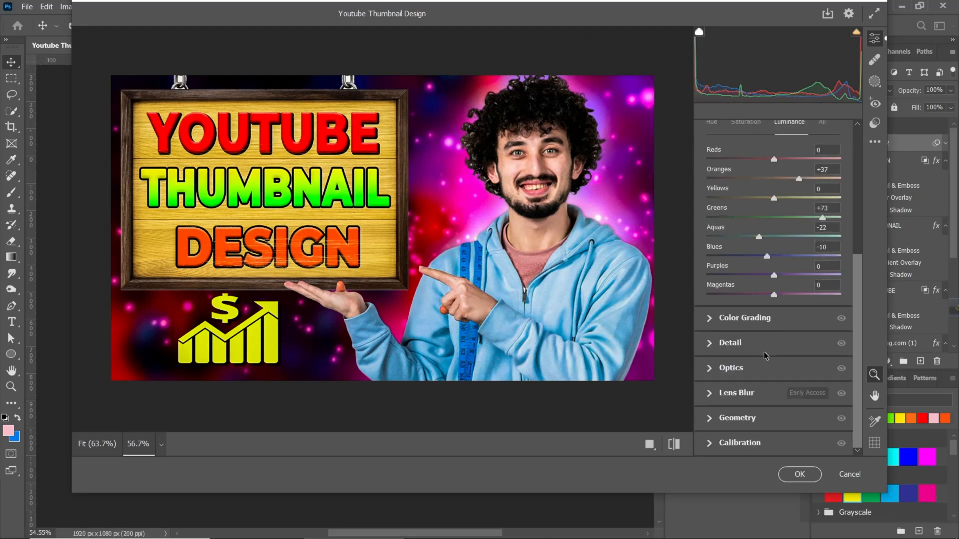
{"action": "left_click", "coordinate": [711, 319]}
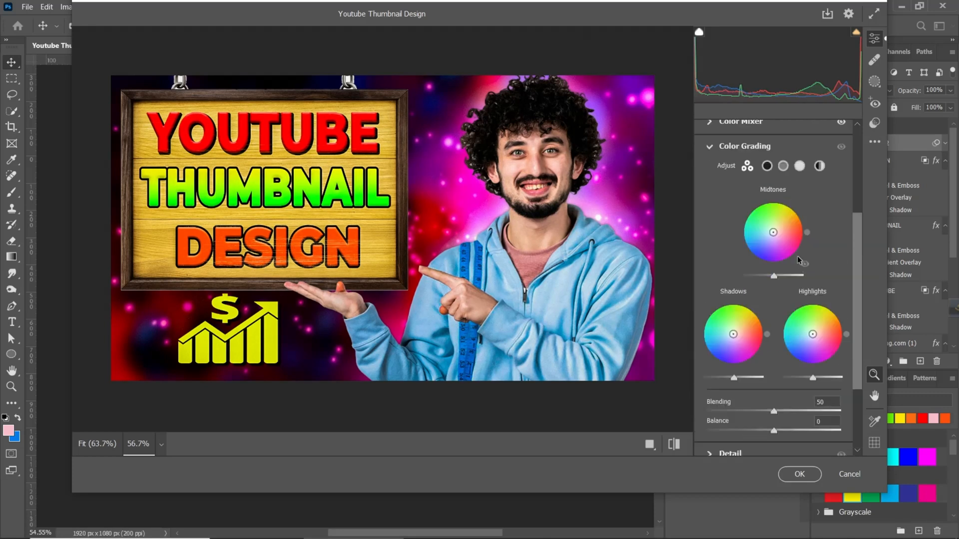
{"action": "left_click_drag", "start_coordinate": [772, 233], "coordinate": [767, 237]}
{"action": "mouse_move", "coordinate": [735, 339]}
{"action": "left_mouse_down"}
{"action": "mouse_move", "coordinate": [748, 350]}
{"action": "mouse_move", "coordinate": [739, 344]}
{"action": "left_mouse_up"}
{"action": "left_click_drag", "start_coordinate": [740, 341], "coordinate": [739, 340]}
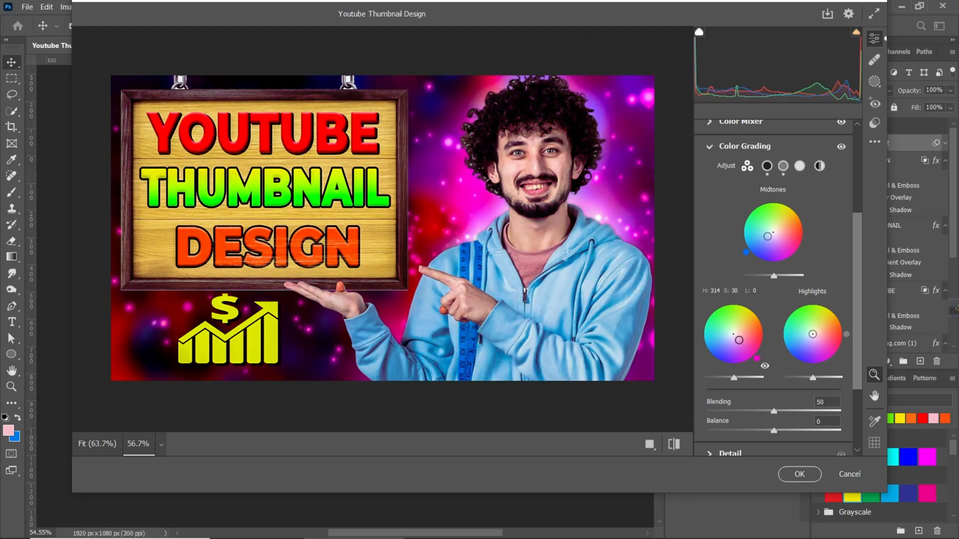
{"action": "scroll", "coordinate": [778, 346], "scroll_direction": "down", "scroll_amount": 3}
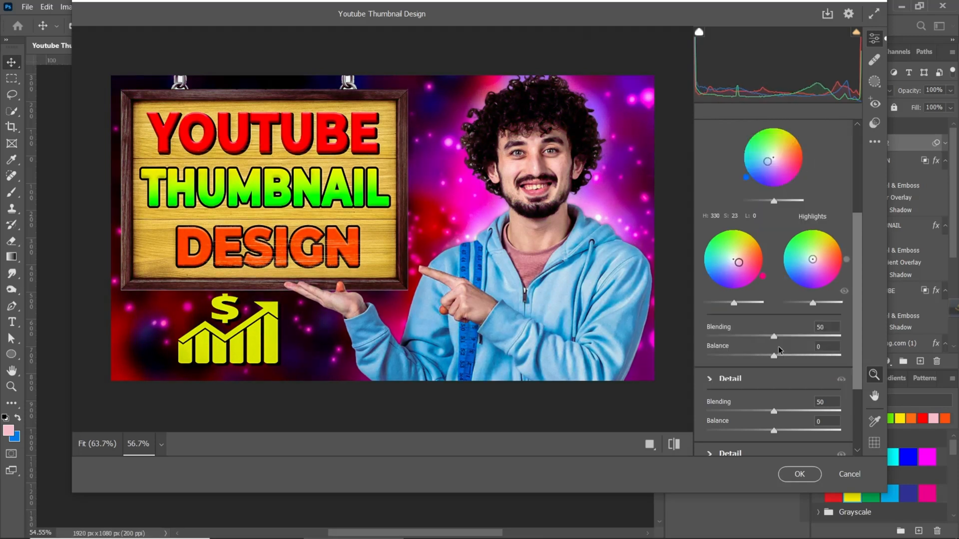
{"action": "left_click_drag", "start_coordinate": [773, 302], "coordinate": [804, 328]}
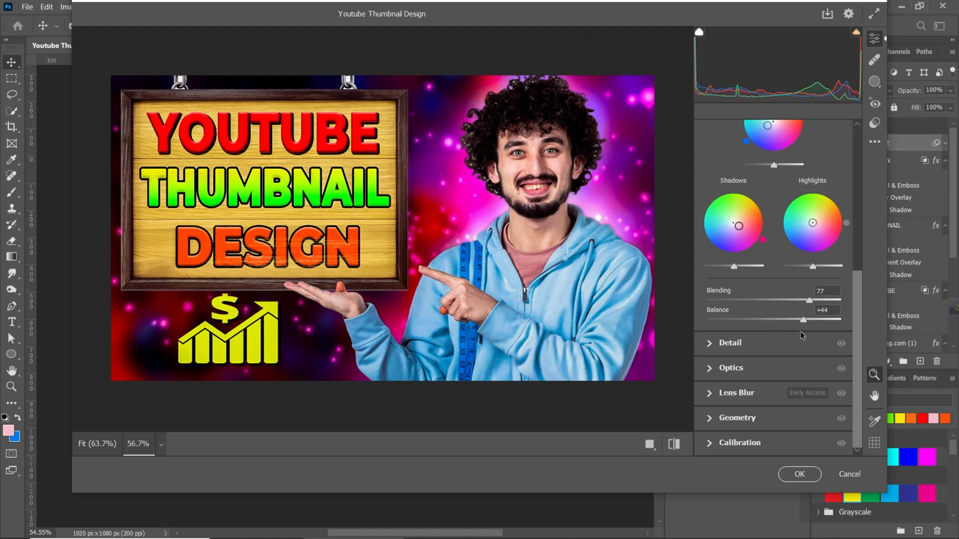
Step: Set sharpening 36, noise reduction 44 with detail 100 and contrast about 48, and color noise reduction 100, then apply the Camera Raw Filter
{"action": "left_click", "coordinate": [712, 344]}
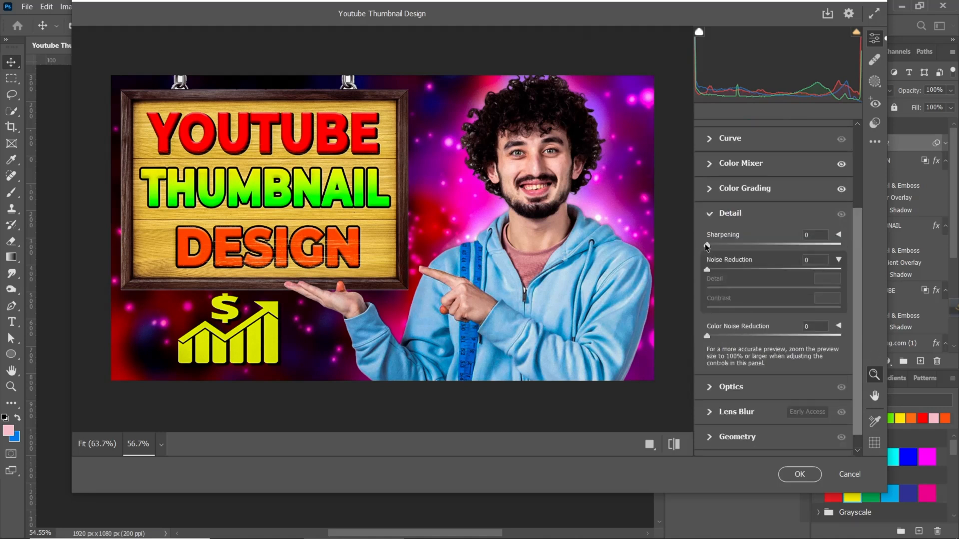
{"action": "left_click_drag", "start_coordinate": [706, 246], "coordinate": [782, 284]}
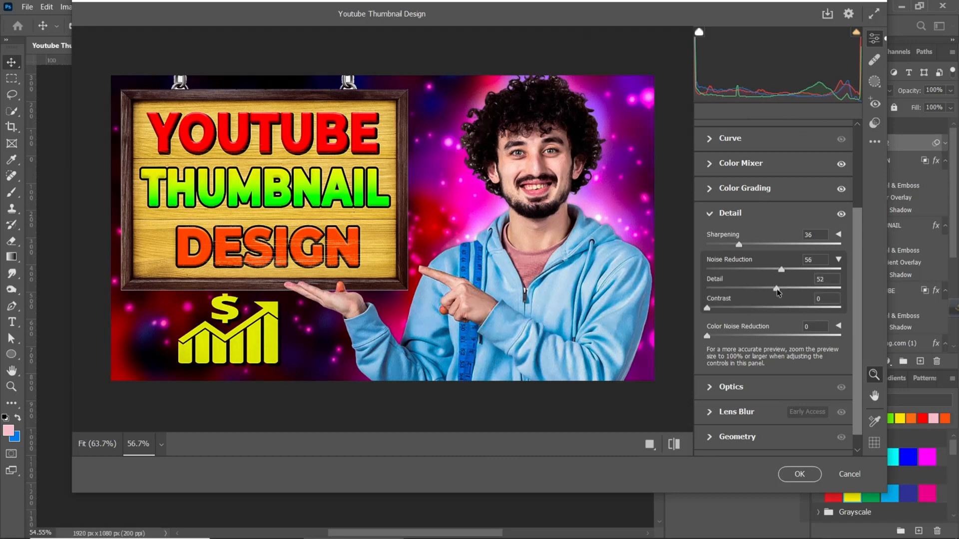
{"action": "left_click_drag", "start_coordinate": [775, 289], "coordinate": [871, 300]}
{"action": "left_click_drag", "start_coordinate": [782, 271], "coordinate": [766, 279]}
{"action": "left_click_drag", "start_coordinate": [707, 309], "coordinate": [740, 320]}
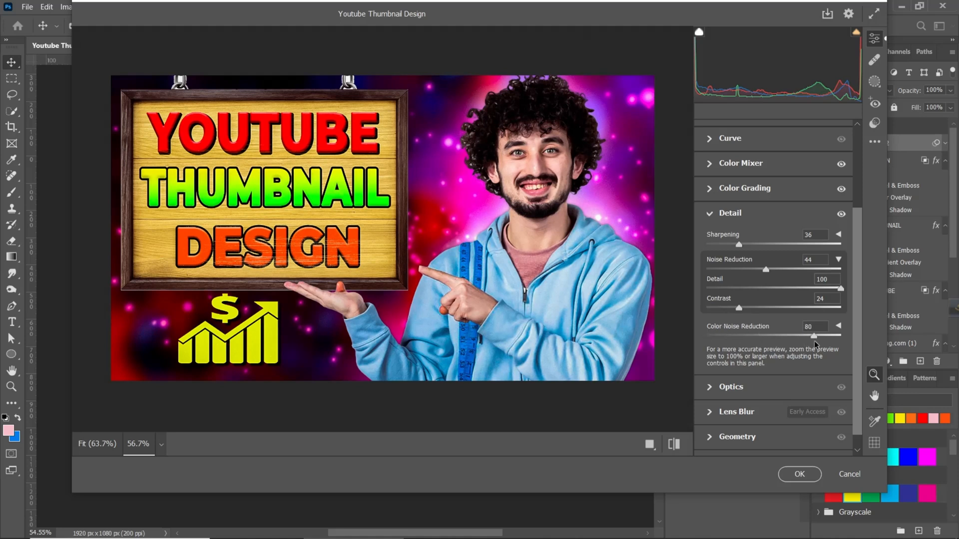
{"action": "left_click_drag", "start_coordinate": [814, 341], "coordinate": [861, 344]}
{"action": "left_click_drag", "start_coordinate": [779, 308], "coordinate": [768, 347]}
{"action": "scroll", "coordinate": [787, 356], "scroll_direction": "down", "scroll_amount": 1}
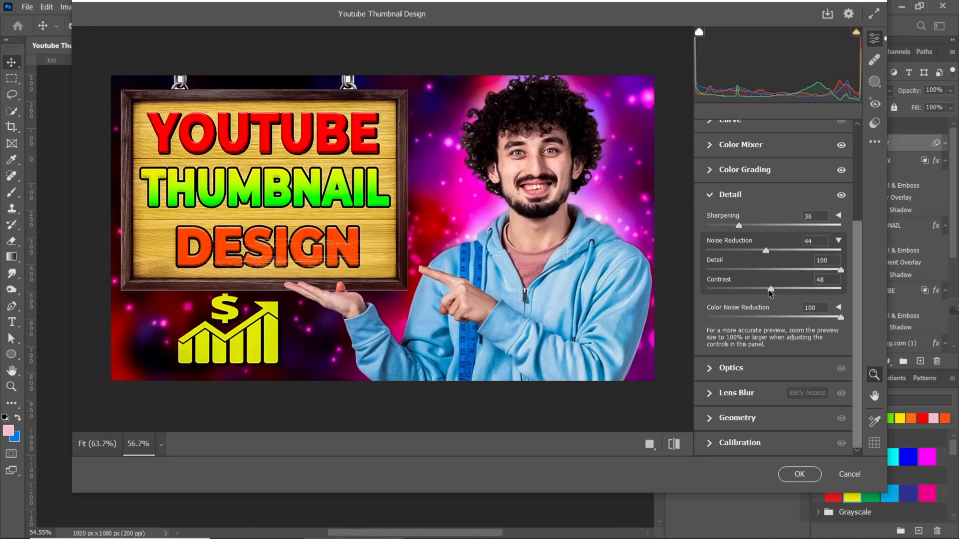
{"action": "left_click_drag", "start_coordinate": [749, 298], "coordinate": [780, 309]}
{"action": "left_click", "coordinate": [800, 474]}
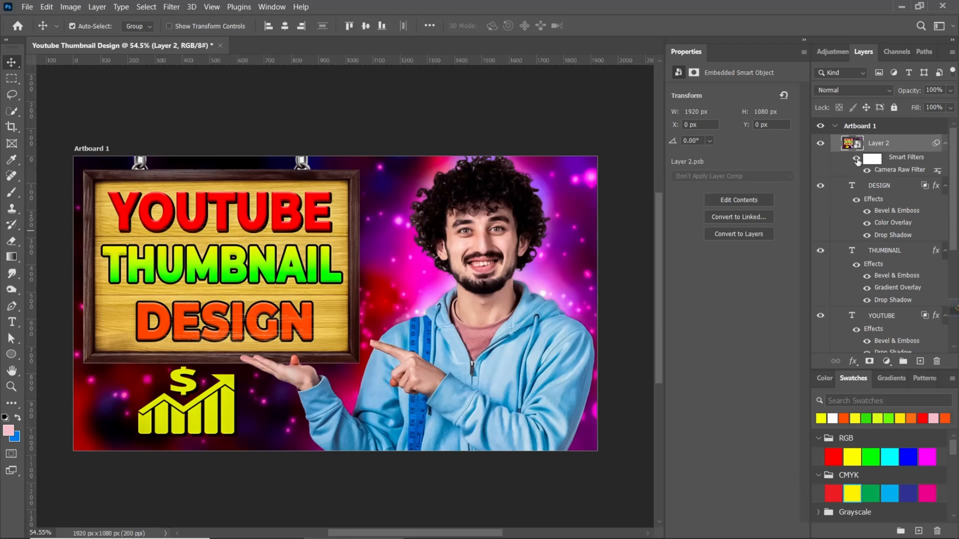
Step: Compare the thumbnail with and without the merged layer's smart filters by toggling their visibility
{"action": "left_click_drag", "start_coordinate": [457, 325], "coordinate": [466, 296]}
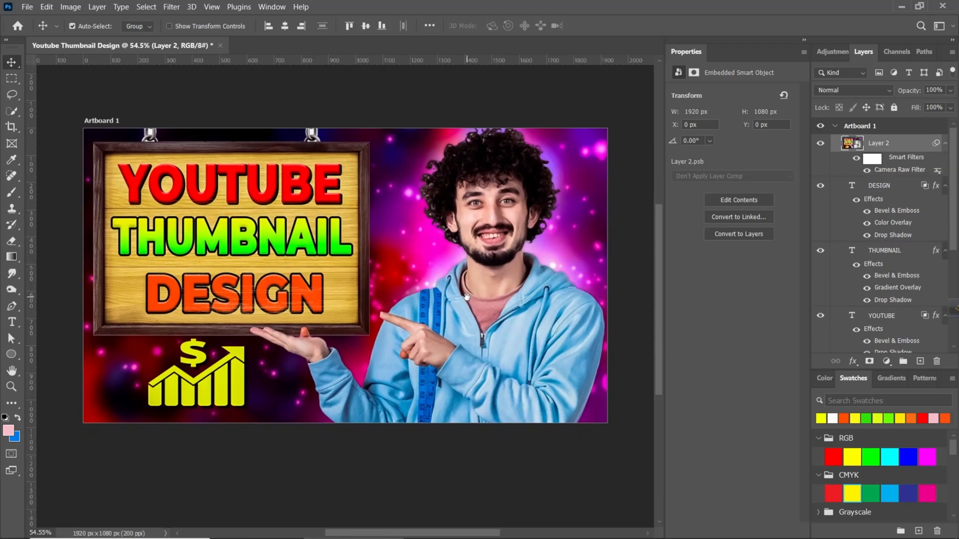
{"action": "left_click", "coordinate": [857, 162]}
{"action": "left_click", "coordinate": [857, 160]}
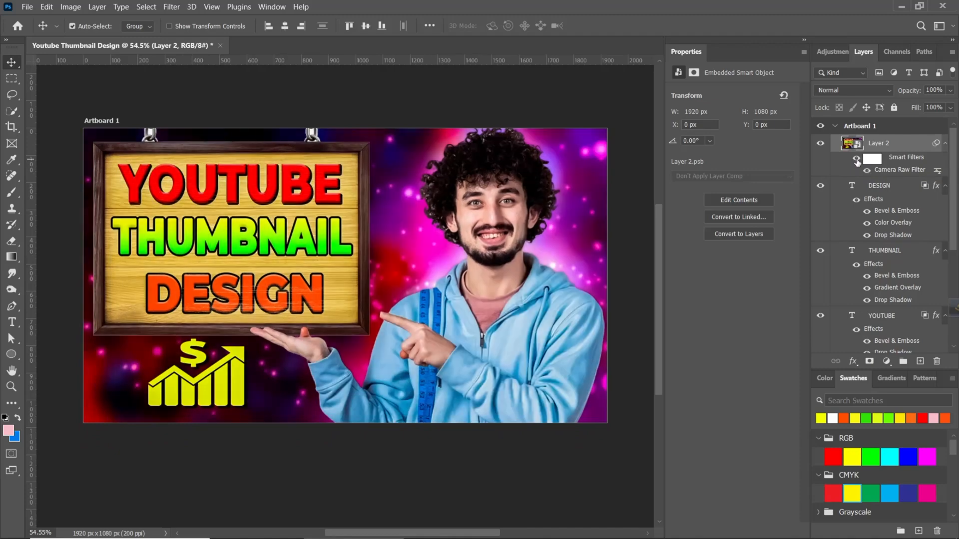